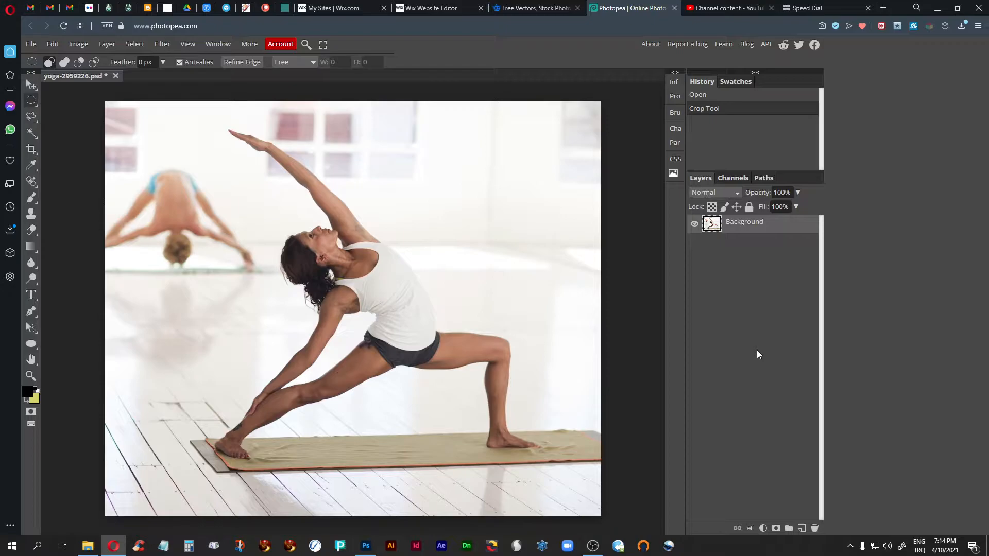
- Draw a circular selection around the woman's head and torso using Ellipse Select
left_click(34, 103)
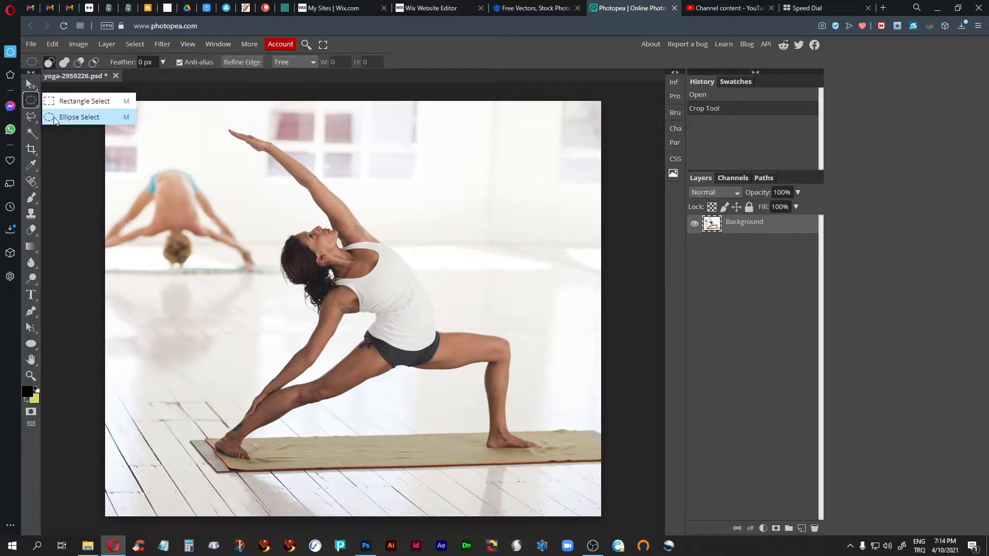
left_click(77, 116)
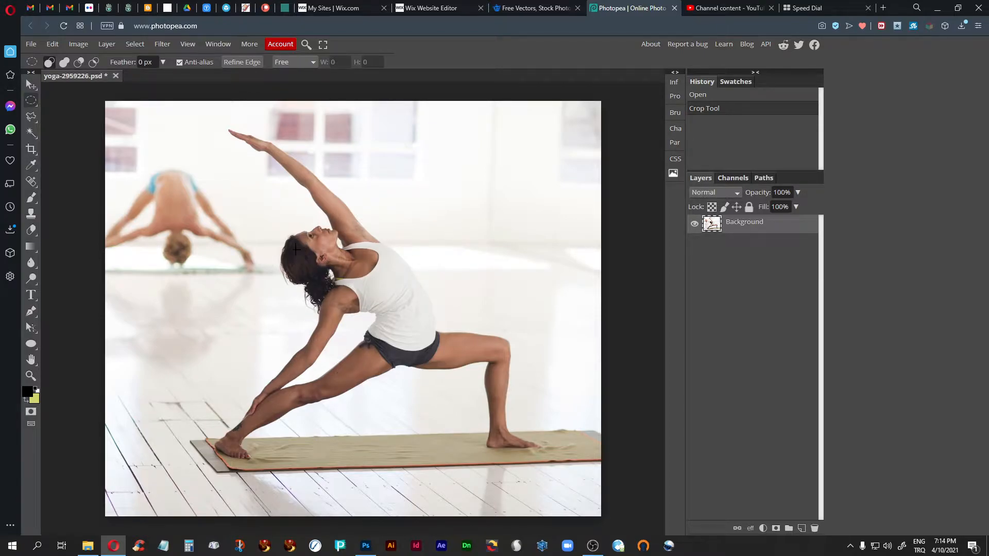
key("shift")
left_click_drag(261, 188, 488, 444)
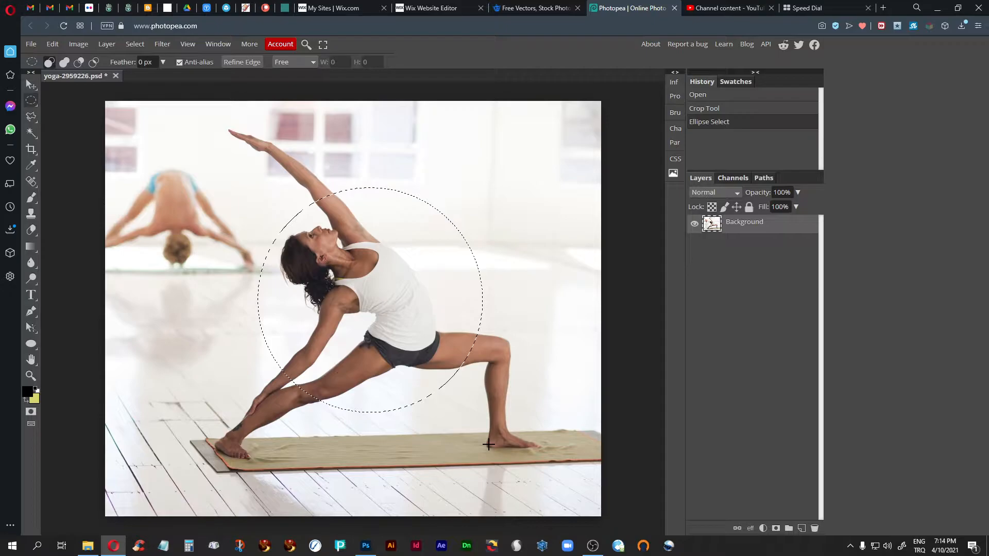
- Feather the circular selection by 60 px and invert it to select the surroundings
key("shift+F6")
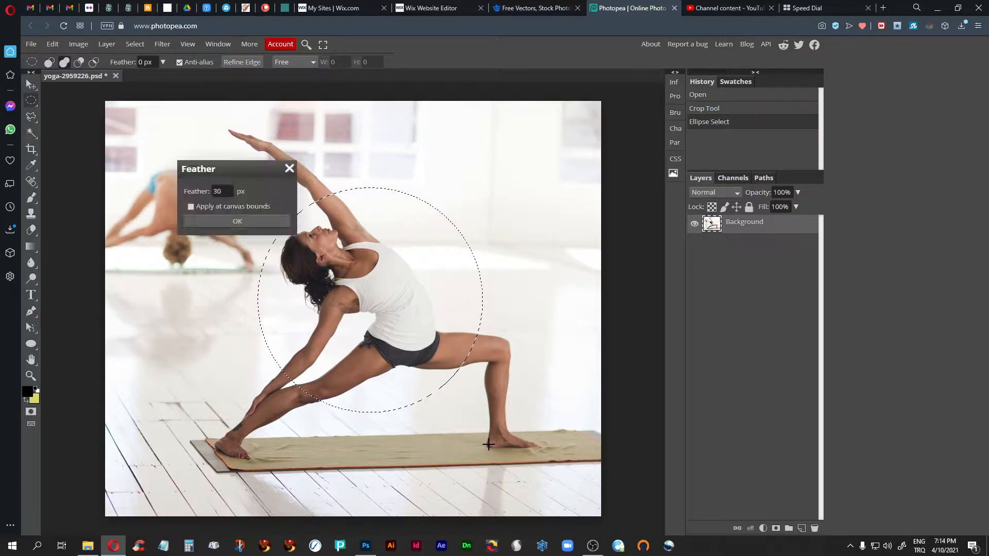
left_click_drag(225, 194, 206, 189)
type("60")
left_click(220, 219)
left_click(135, 44)
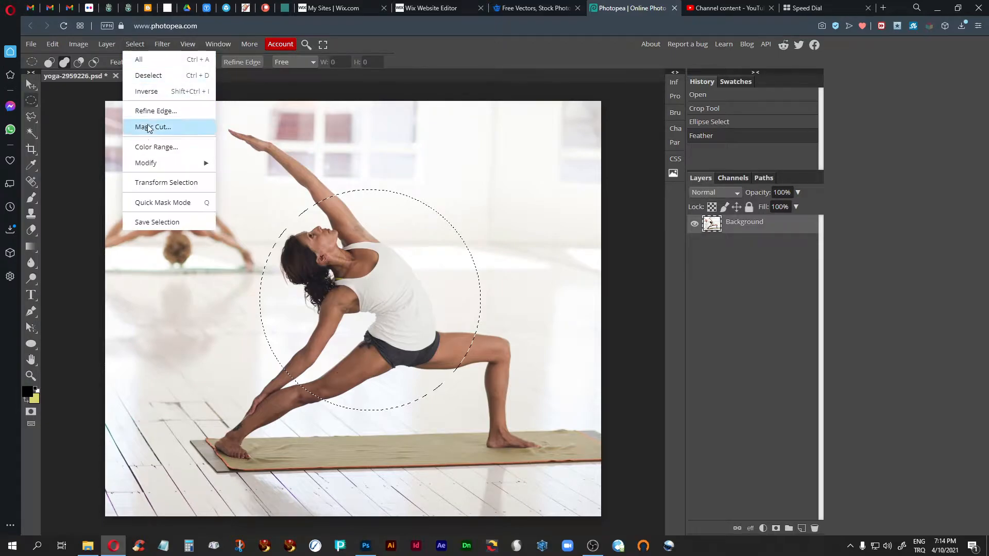
left_click(153, 91)
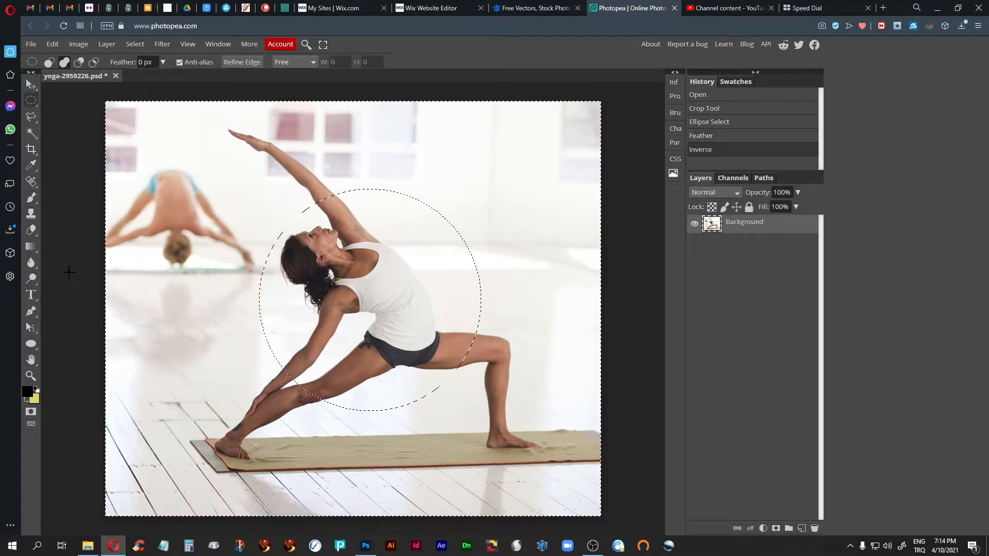
- Hide the selection outline and apply a Gaussian Blur with a 16.0 px radius to the selected surroundings
key("ctrl+d")
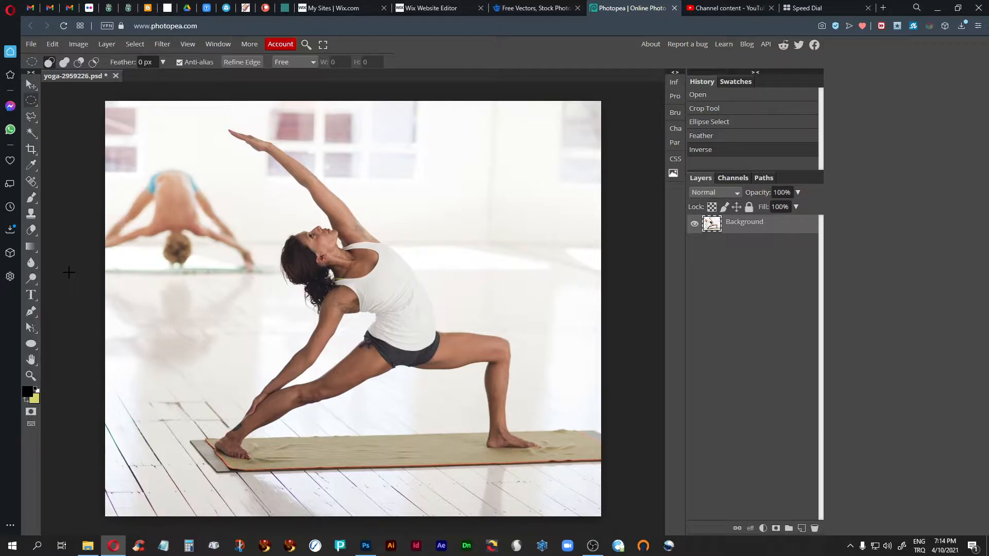
left_click(162, 44)
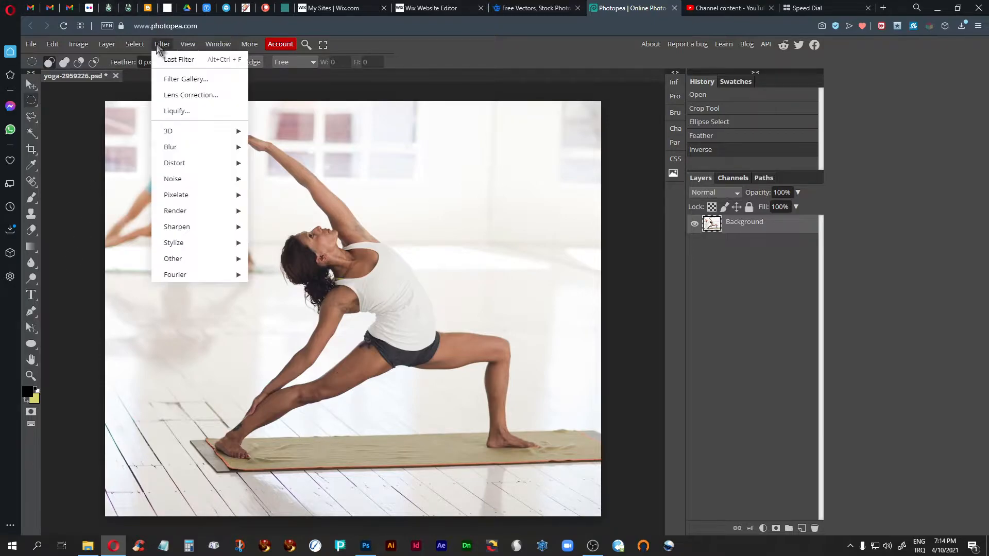
mouse_move(198, 151)
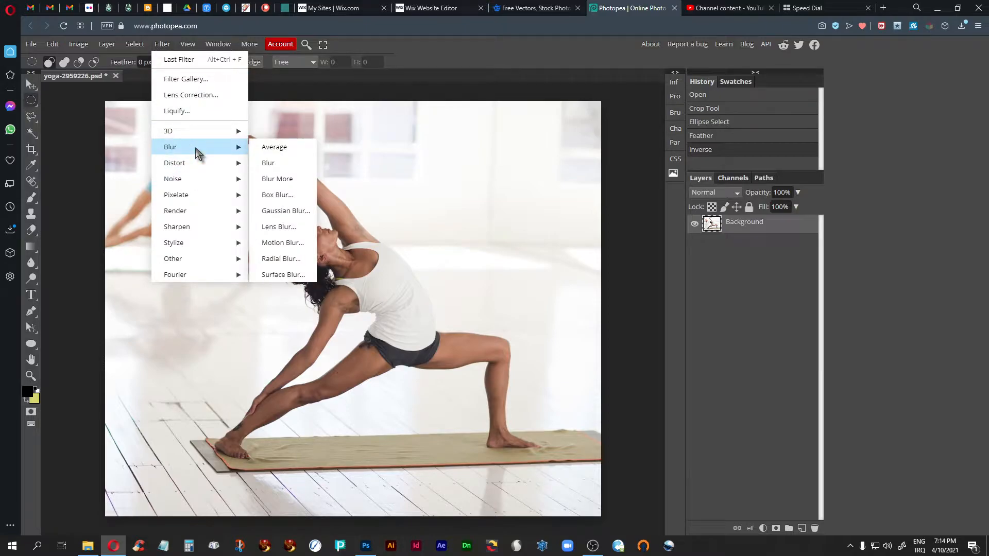
left_click(286, 211)
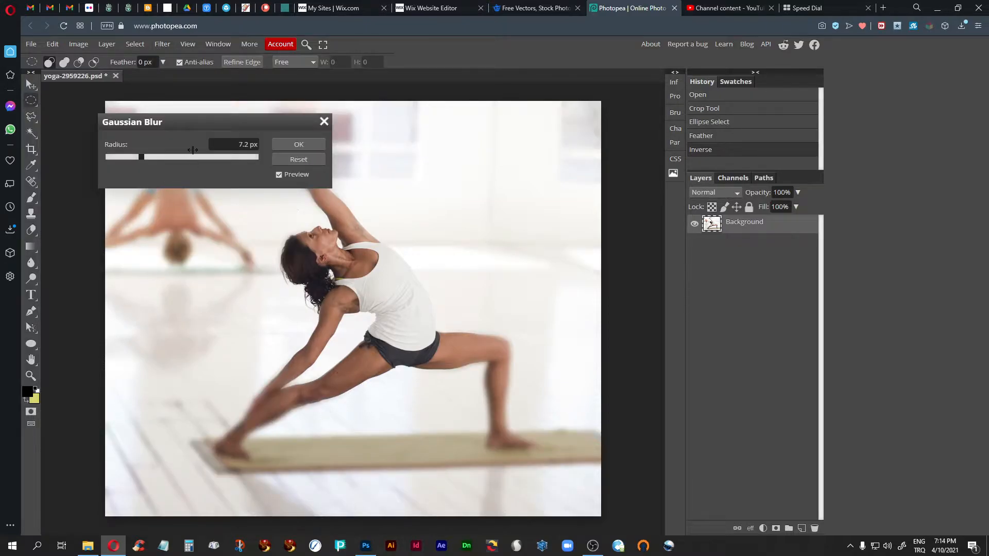
left_click_drag(201, 123, 416, 112)
left_click_drag(357, 146, 369, 150)
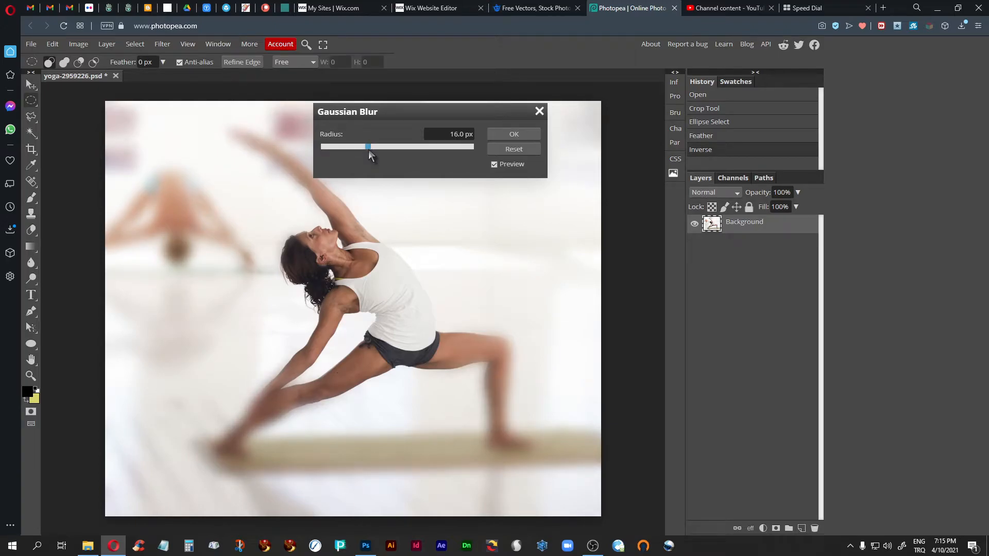
left_click(516, 133)
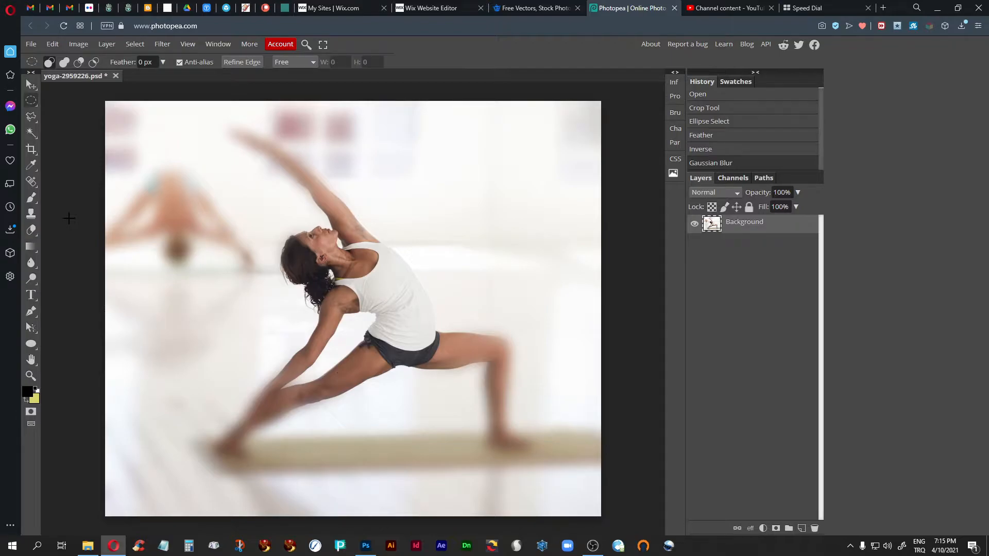
- Brighten the blurred surroundings by raising the midtones of the RGB curve in Curves, and clear the selection
key("ctrl+h")
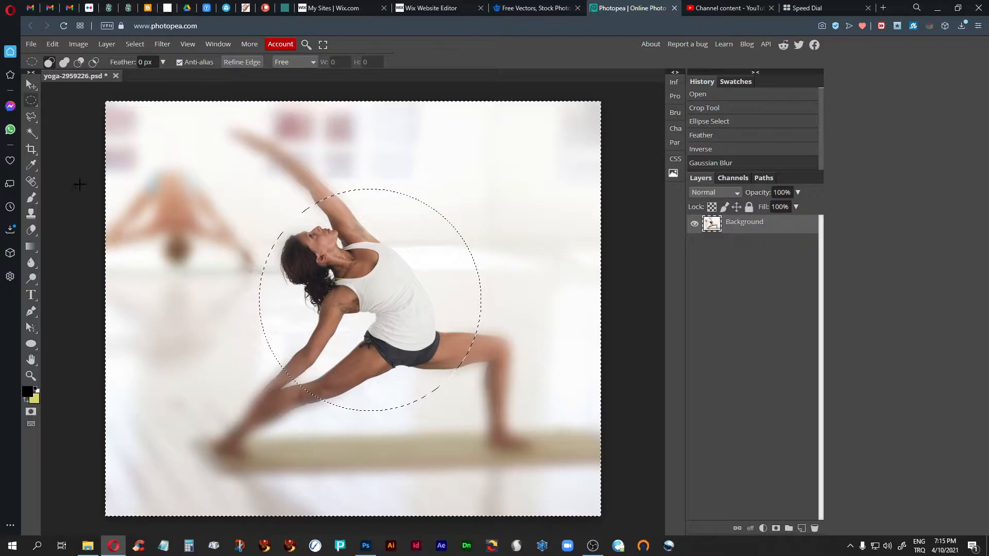
key("ctrl+d")
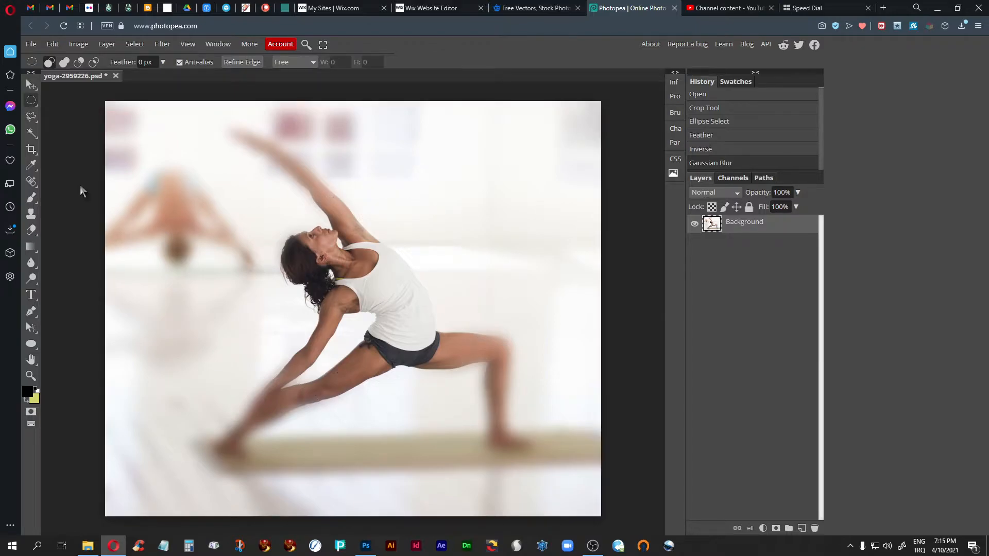
key("ctrl+m")
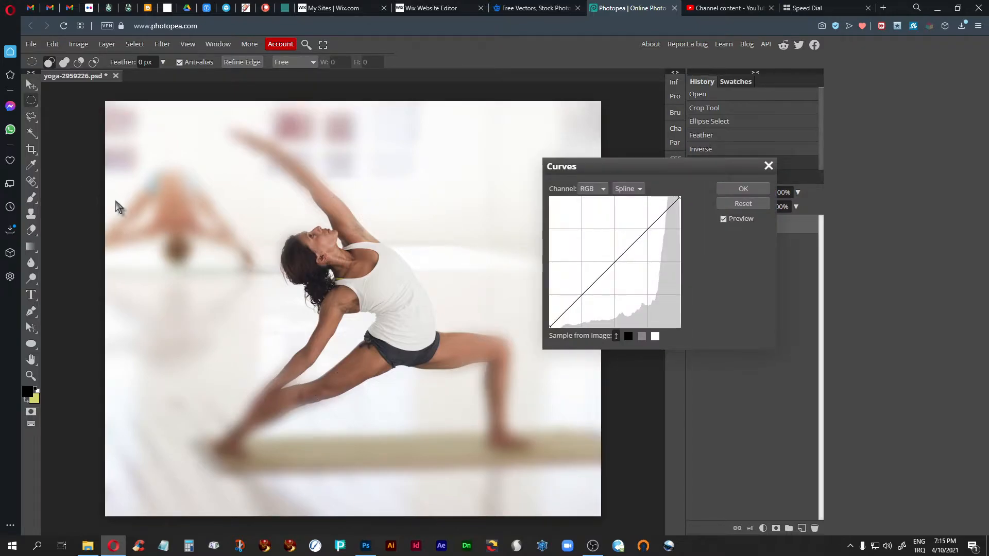
mouse_move(616, 266)
left_mouse_down()
mouse_move(634, 280)
mouse_move(590, 246)
mouse_move(604, 256)
left_mouse_up()
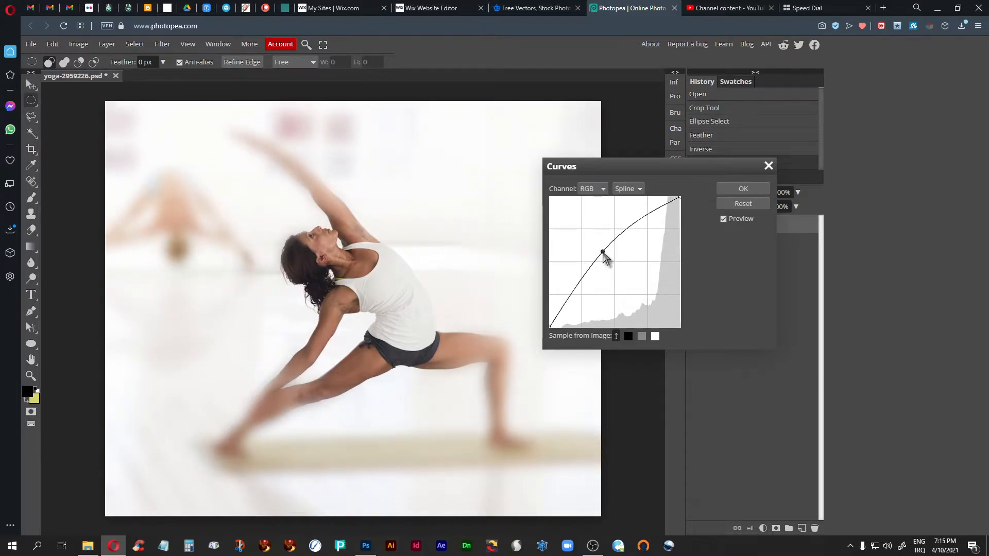
left_click(742, 189)
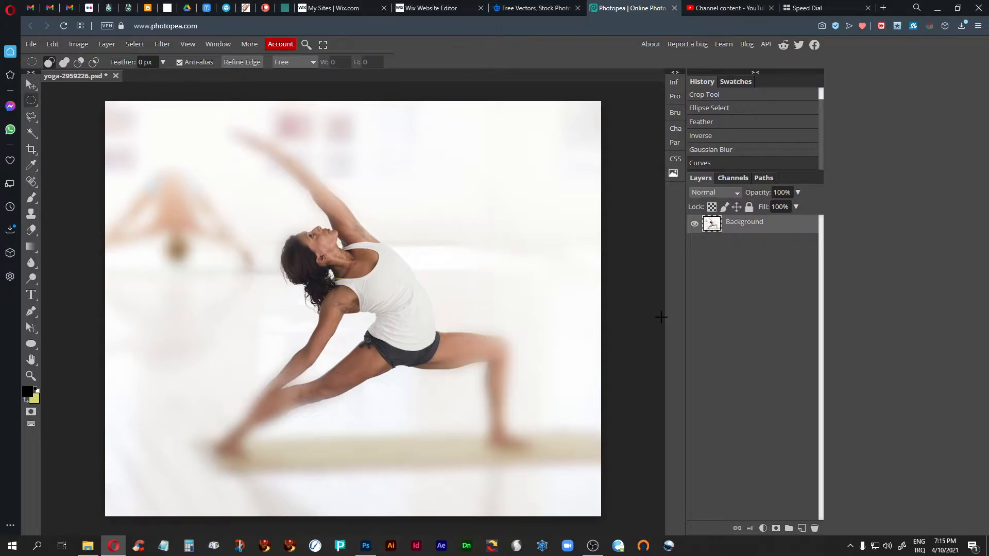
left_click(76, 156)
- Select the woman's head, neck and shoulder with several overlapping ellipses added together
key("ctrl+plus")
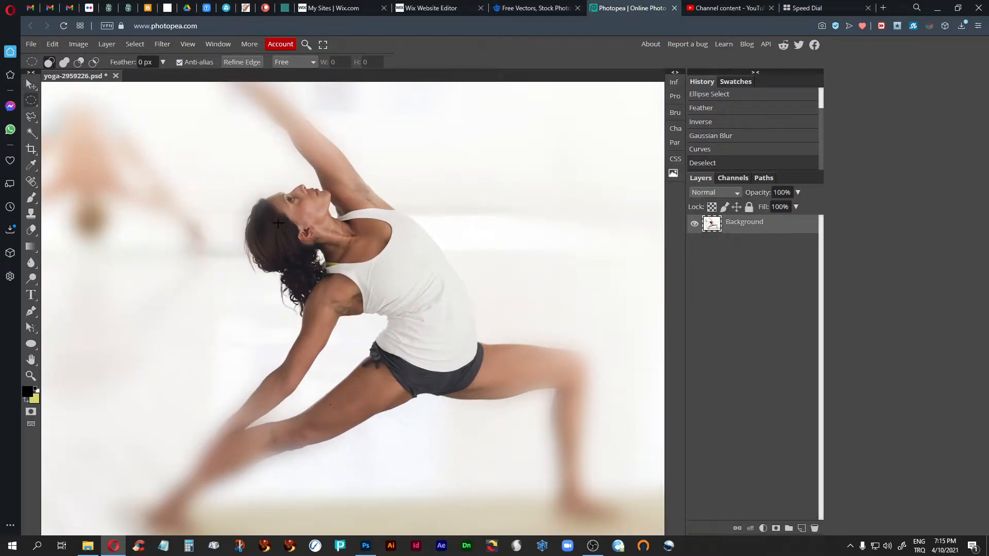
left_click_drag(270, 199, 335, 254)
left_click_drag(252, 216, 304, 265)
left_click_drag(271, 196, 392, 261)
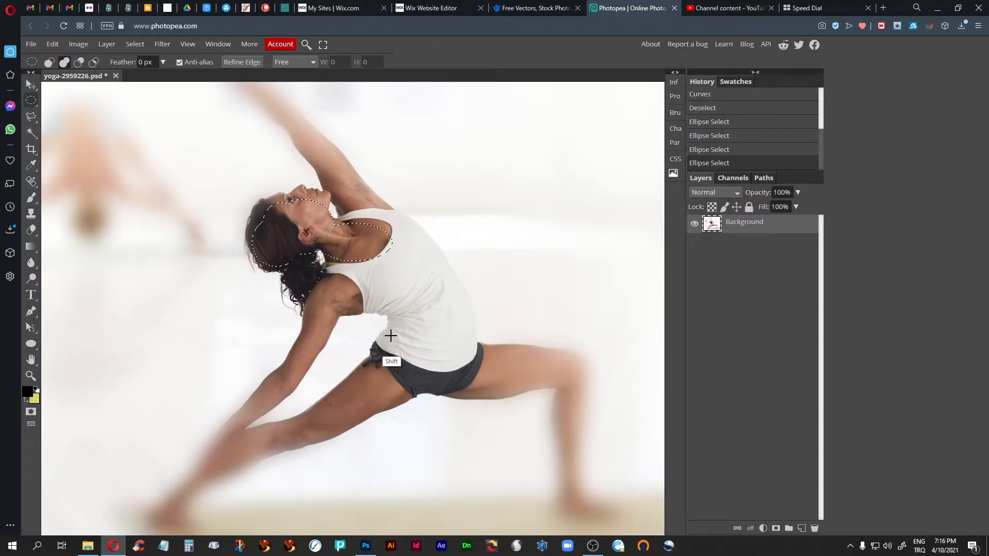
left_click_drag(342, 194, 381, 227)
left_click_drag(298, 200, 327, 228)
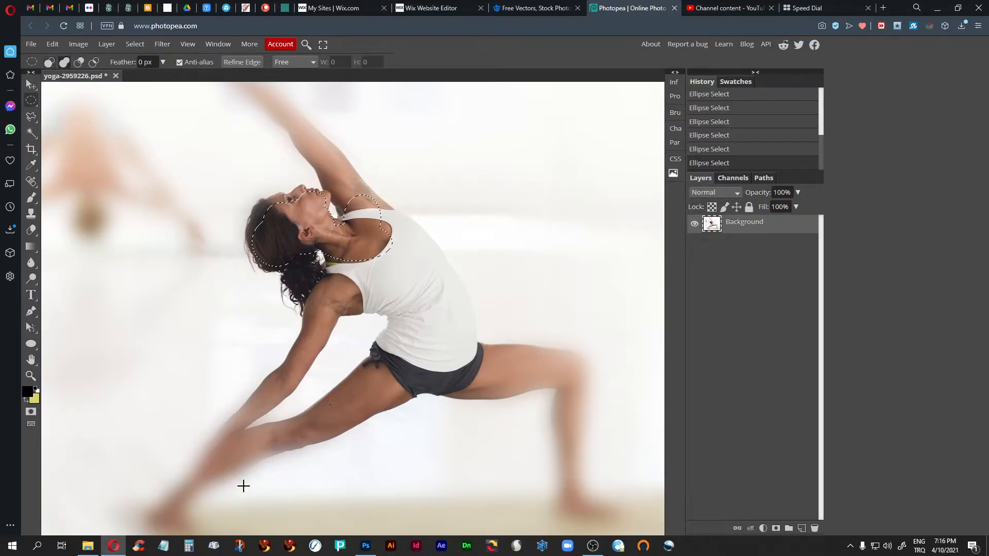
- Feather the head and shoulder selection by 30 px
key("shift+F6")
double_click(222, 193)
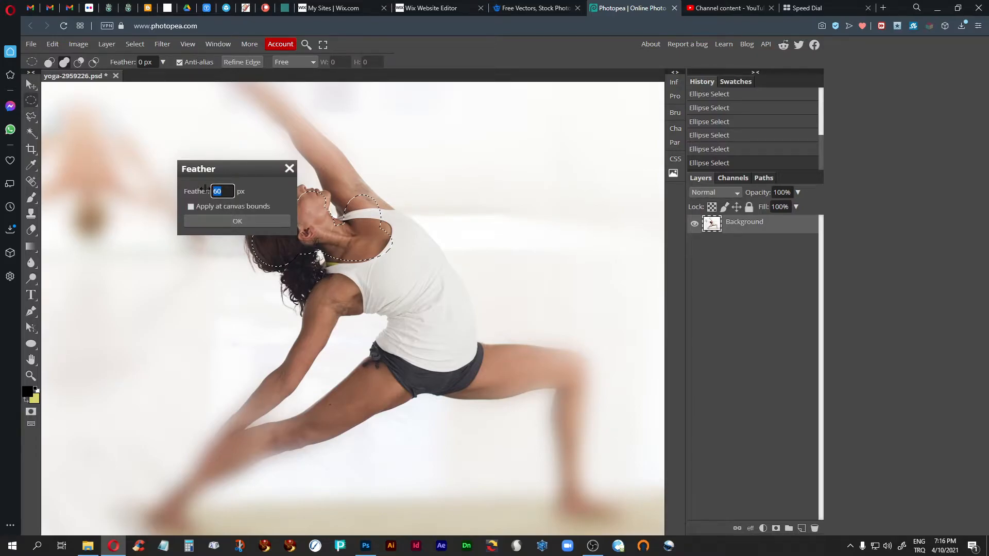
type("30")
left_click(224, 221)
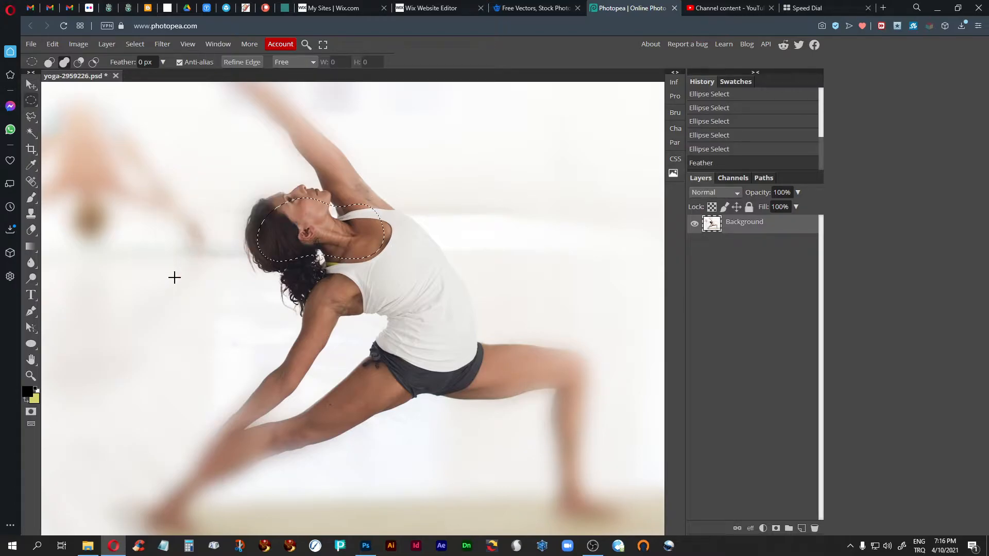
- Hide the selection outline and brighten the woman's head and neck by raising the RGB curve's midtones in Curves
left_click(176, 282)
key("ctrl+m")
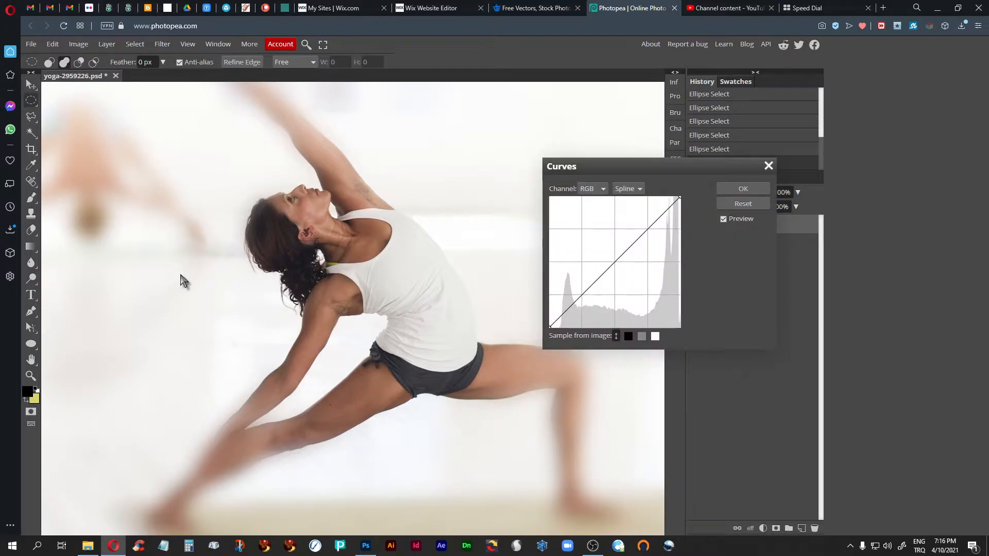
left_click_drag(618, 264, 606, 256)
left_click(743, 189)
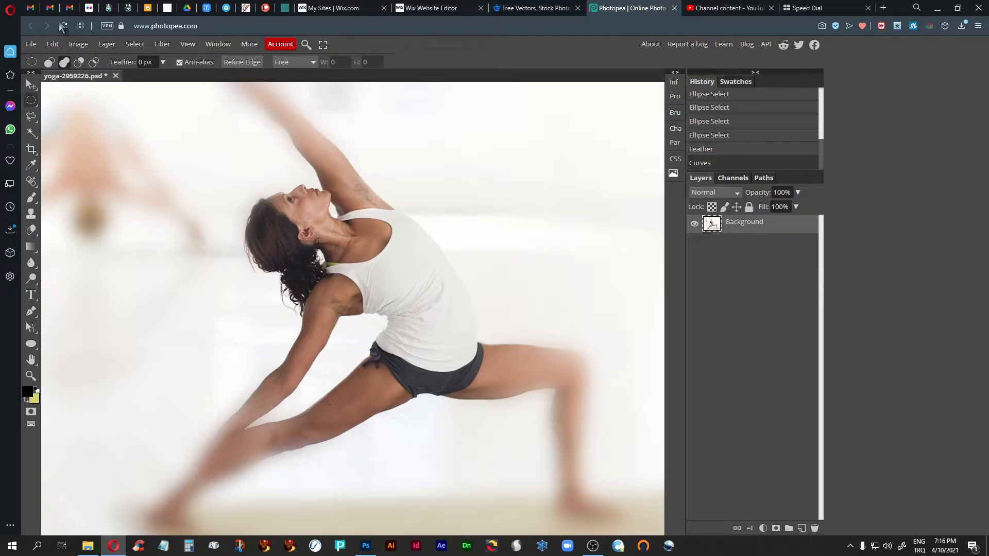
- Increase the contrast of the selected head area with Levels, setting input black to 12 and white to 216, and deselect
left_click(78, 44)
mouse_move(92, 58)
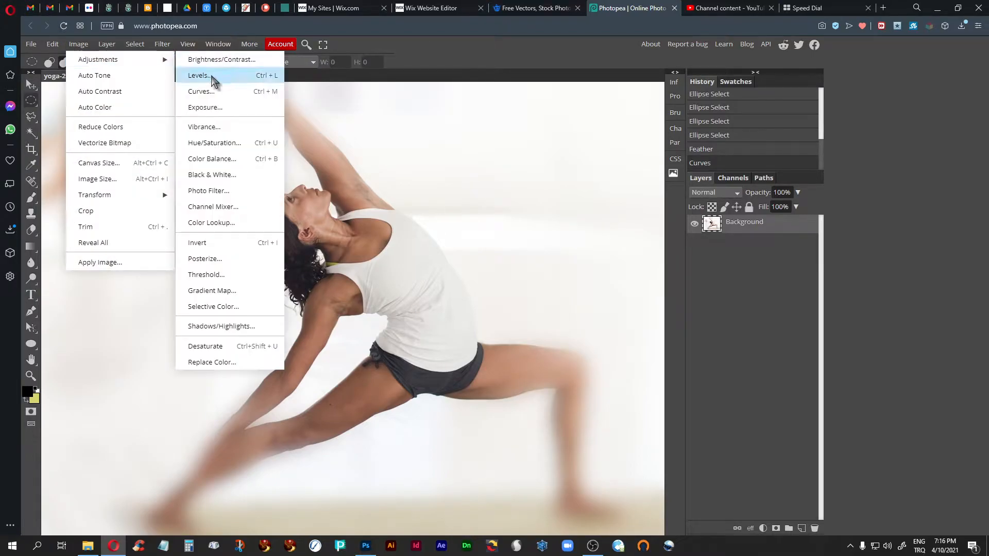
left_click(213, 79)
left_click_drag(647, 227, 605, 176)
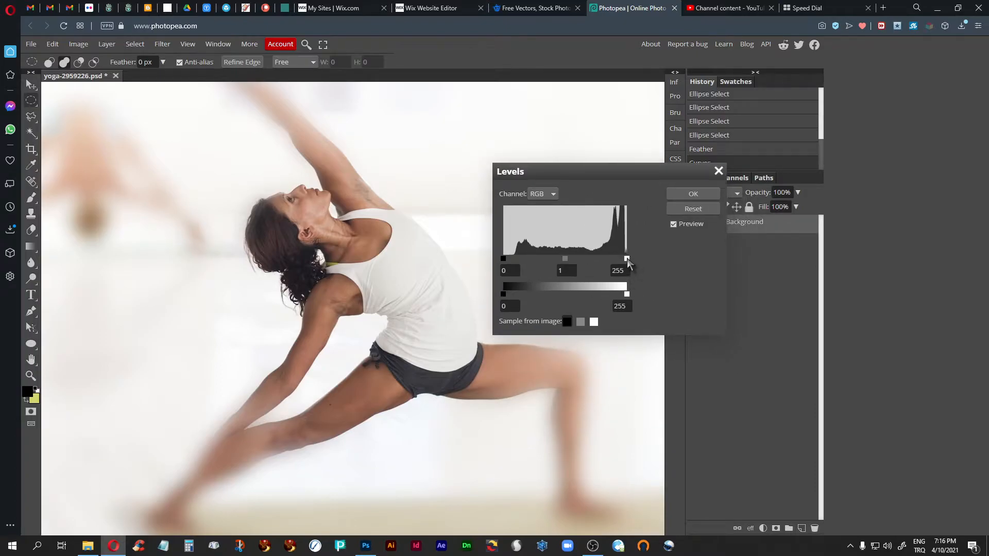
left_click_drag(627, 259, 614, 263)
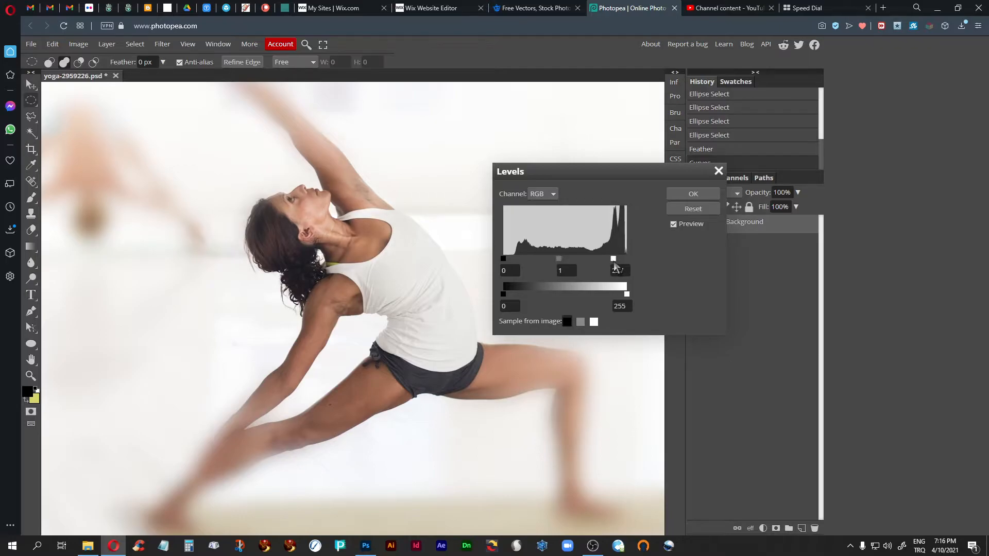
mouse_move(503, 259)
left_mouse_down()
mouse_move(534, 263)
mouse_move(510, 264)
left_mouse_up()
left_click_drag(613, 259, 608, 260)
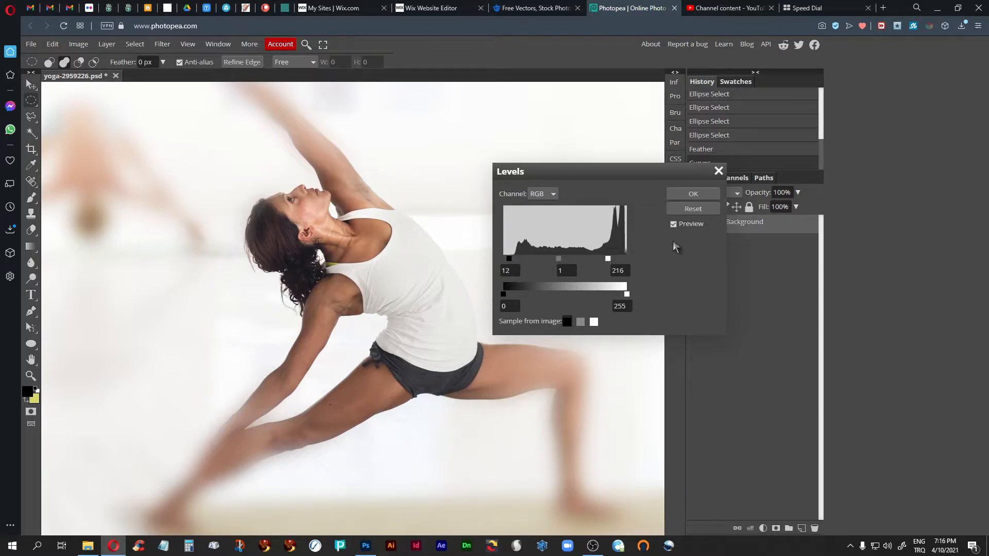
left_click(693, 195)
key("ctrl+d")
key("ctrl+minus")
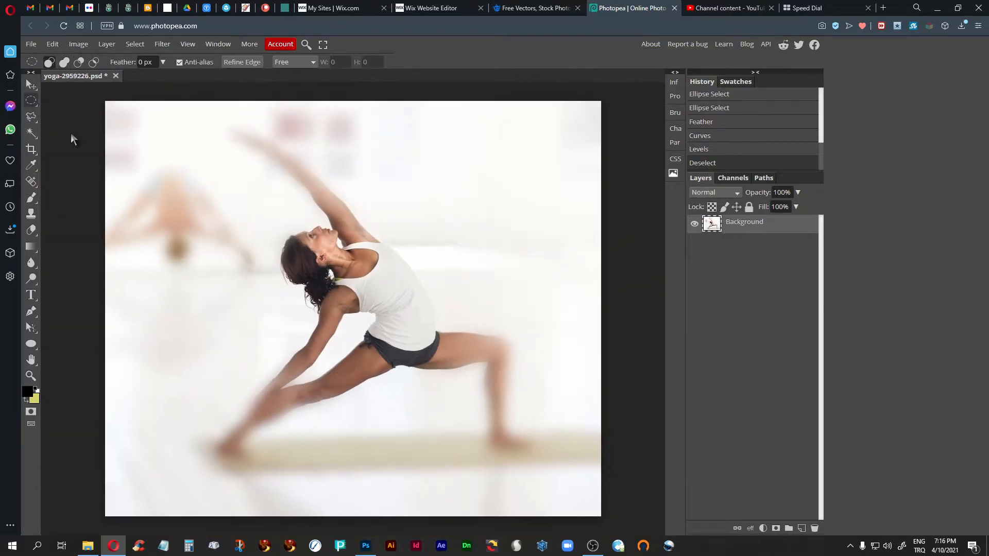
- Export the retouched yoga image as a JPG at 100% quality
left_click(31, 44)
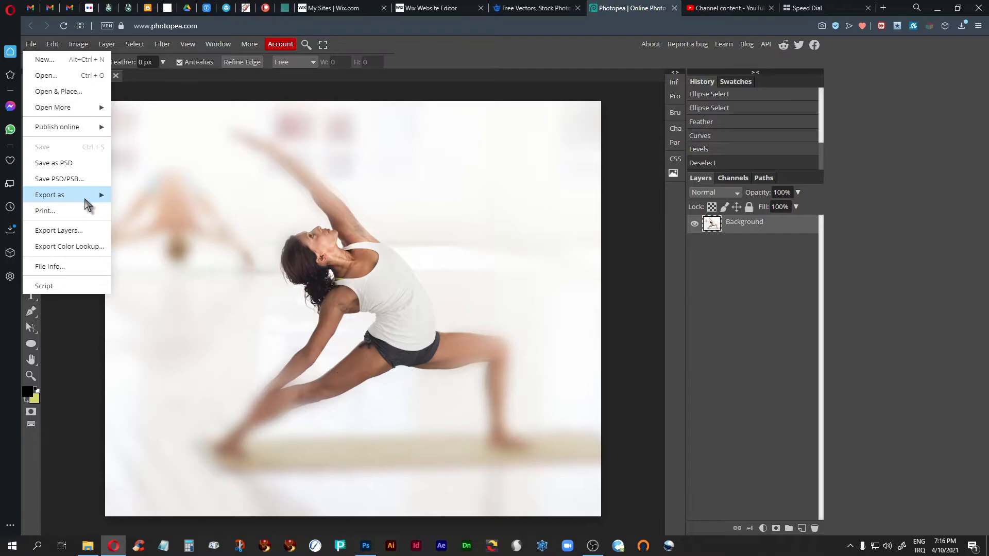
mouse_move(86, 201)
left_click(146, 210)
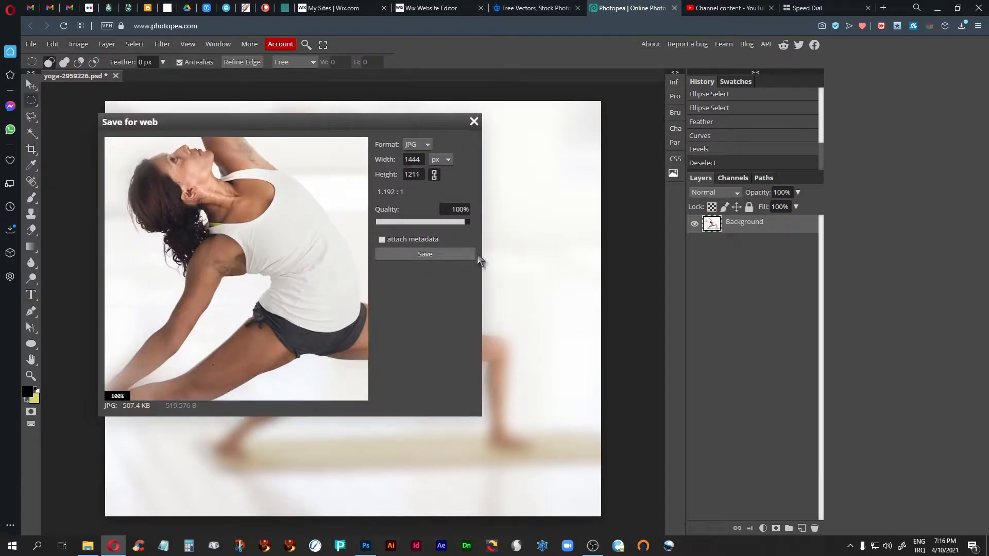
left_click(406, 255)
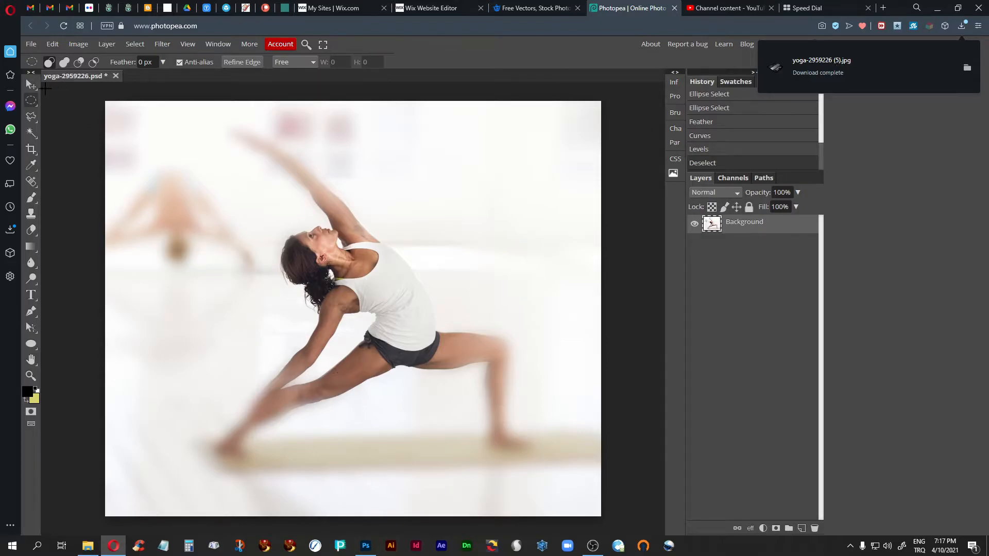
- Revert the document to its Crop Tool history state and add a new empty layer above the background
left_click_drag(820, 155, 828, 88)
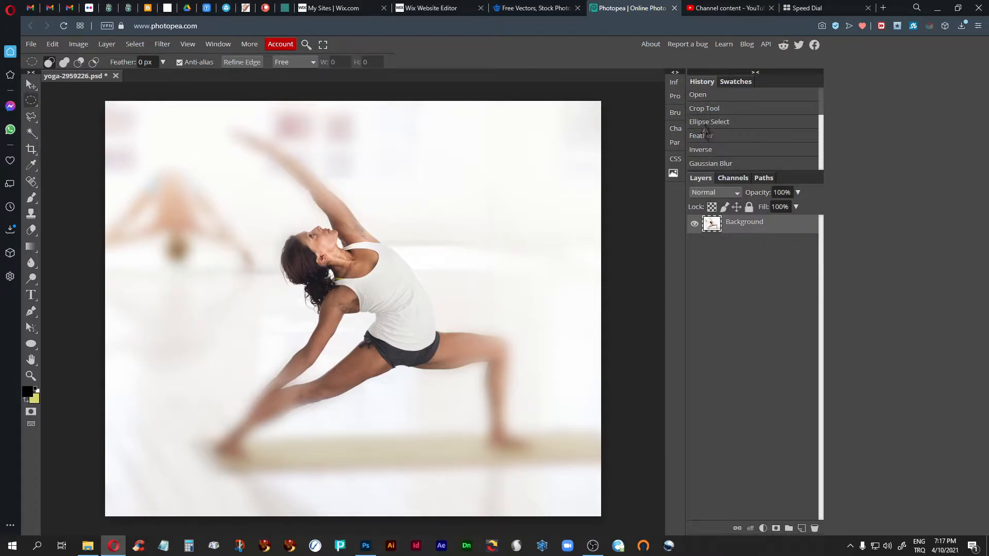
left_click(700, 111)
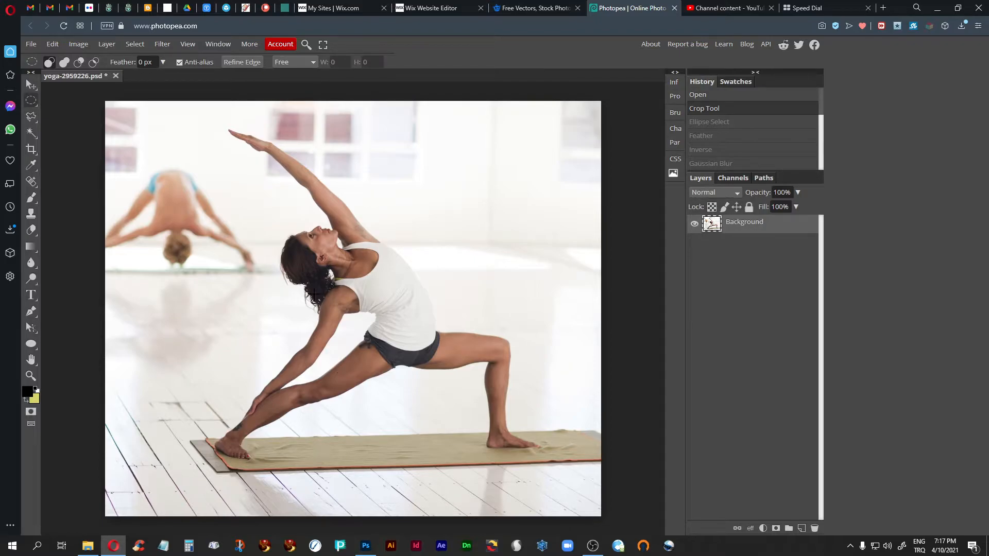
left_click(801, 528)
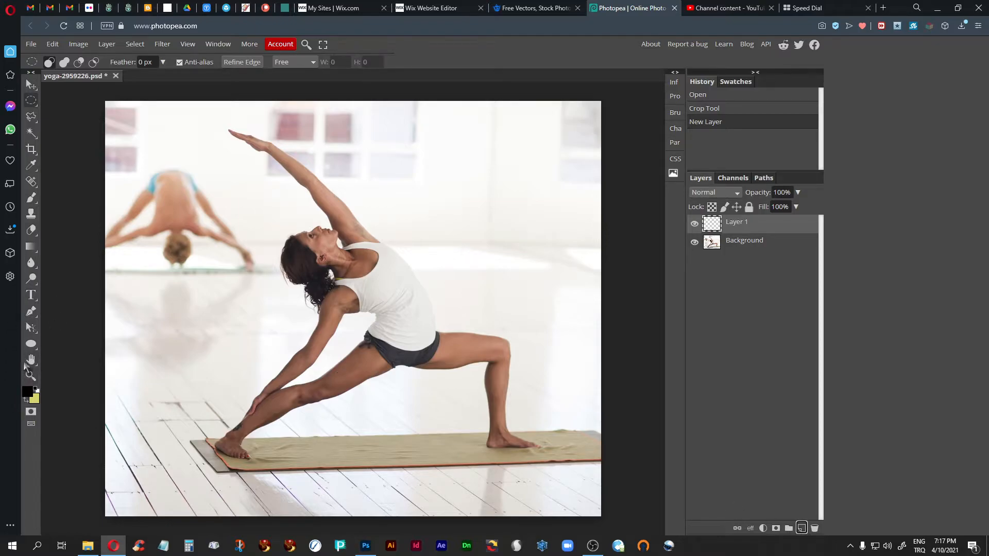
- Draw a red-filled, perfectly round ellipse over the woman's upper body, spanning from her raised arm to just above the mat
left_click(30, 346)
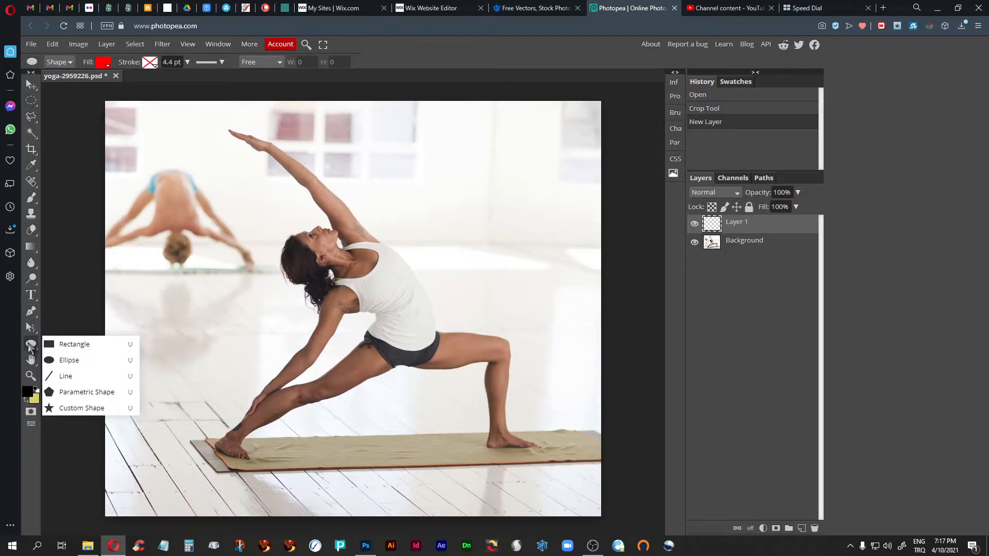
left_click(64, 363)
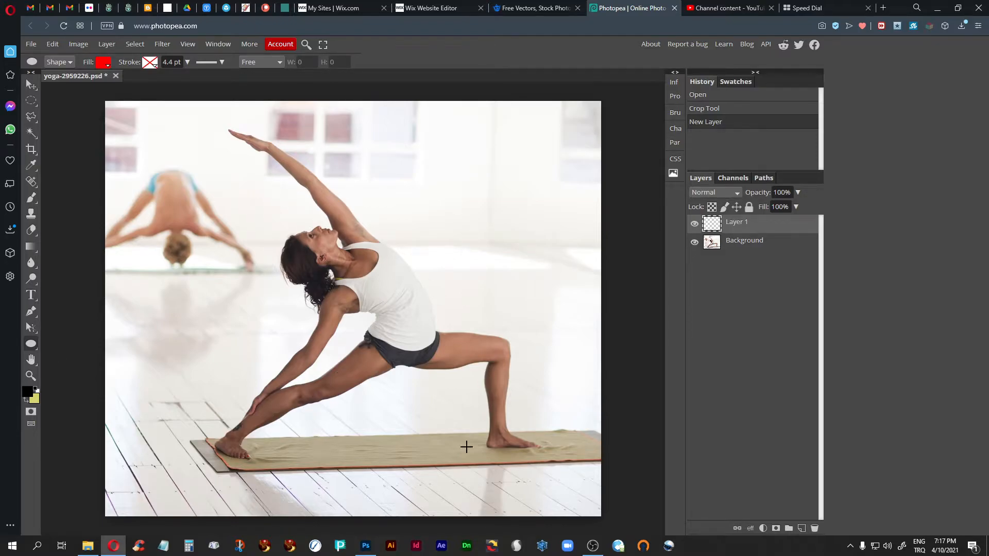
key("shift")
left_click_drag(243, 181, 495, 433)
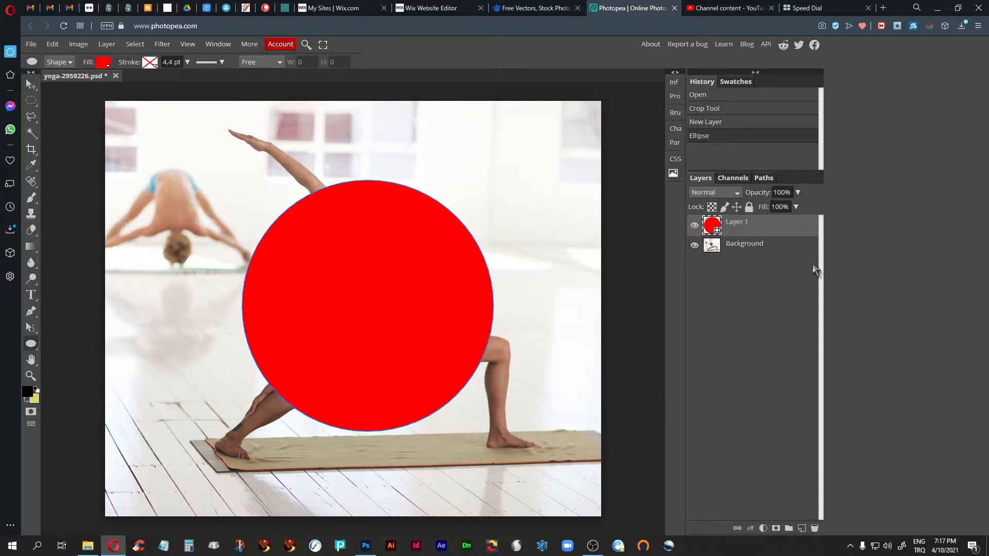
- Reduce the circle layer's fill opacity to 0%
left_click(796, 206)
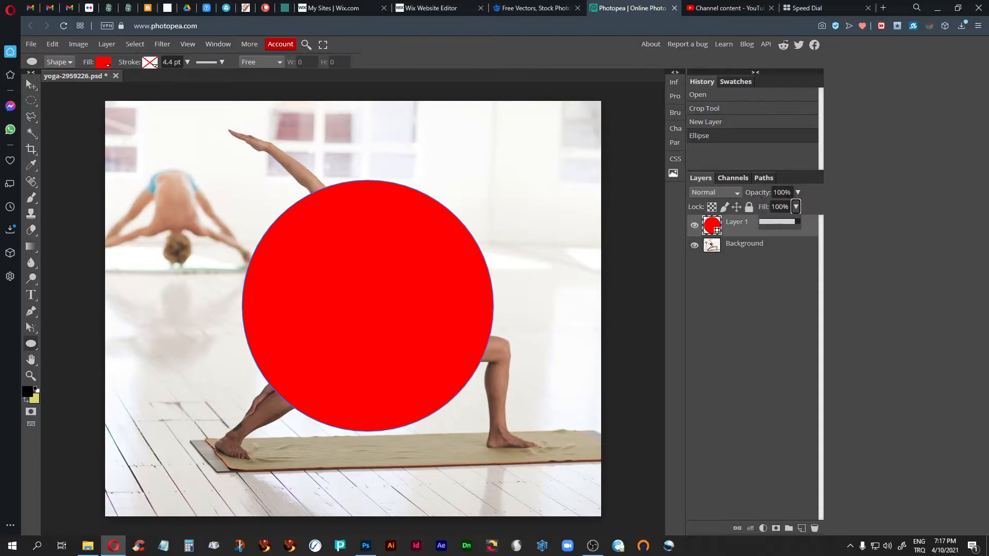
left_click(798, 192)
left_click_drag(800, 208, 837, 218)
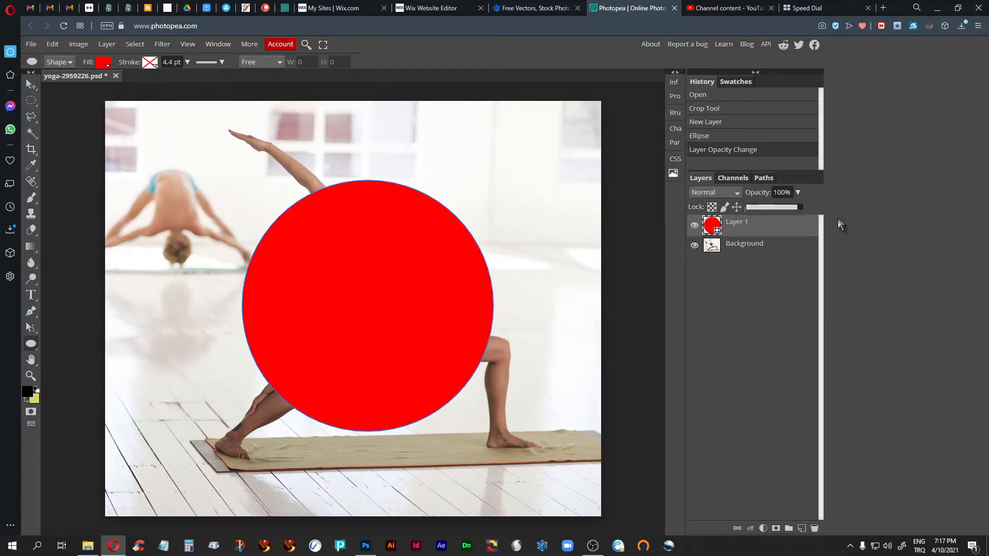
left_click(796, 207)
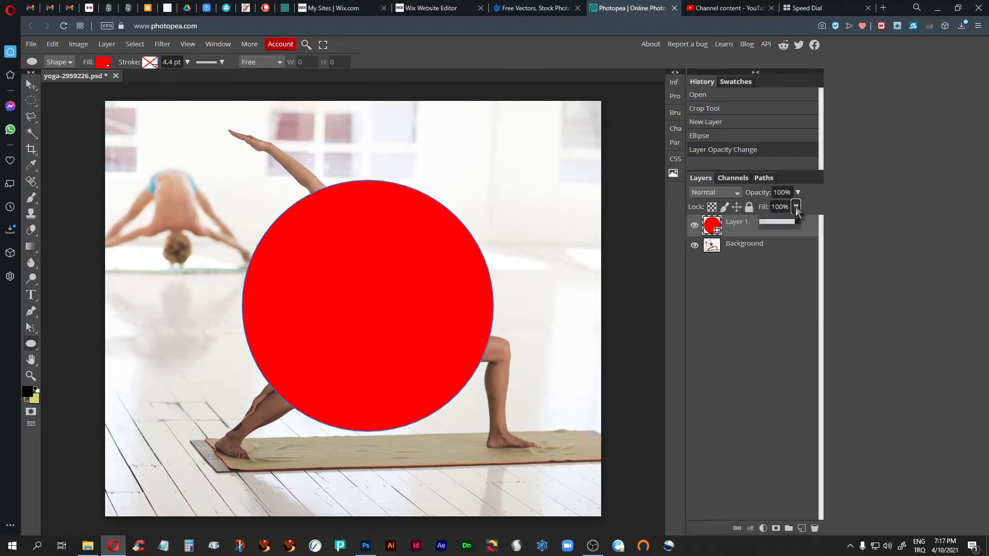
left_click_drag(796, 226, 762, 229)
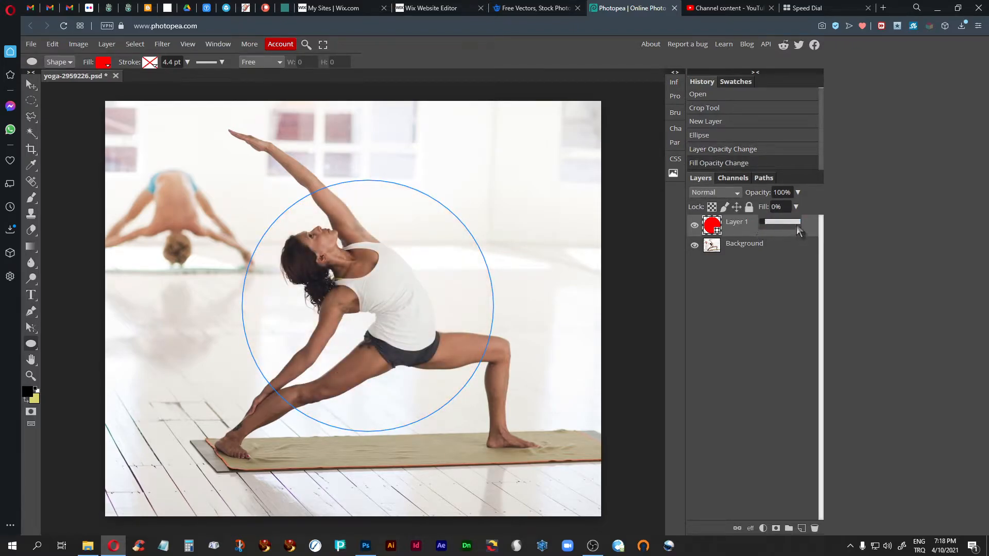
- Add a white 2 px inside Stroke layer style to the circle and select the Background layer
left_click(103, 48)
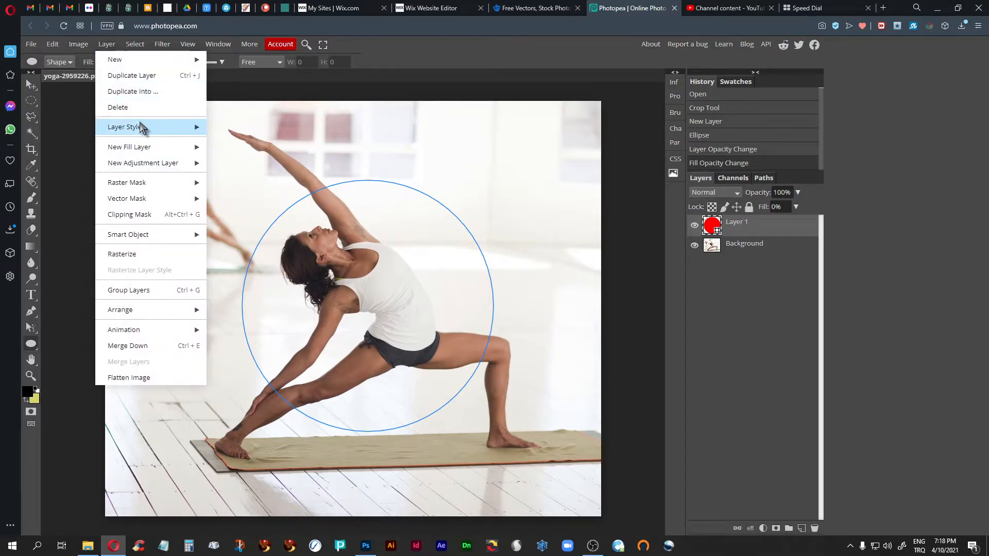
mouse_move(142, 126)
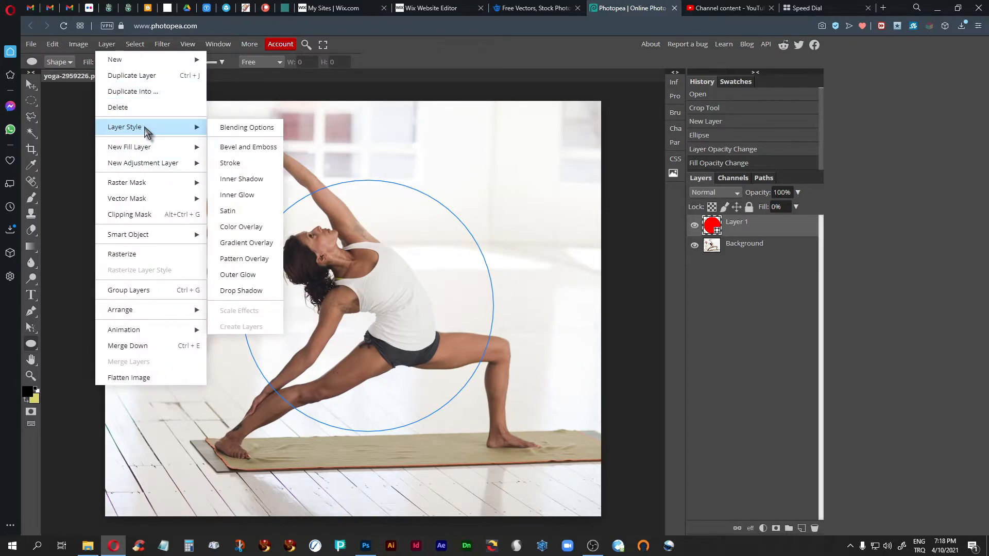
left_click(245, 167)
mouse_move(256, 123)
left_mouse_down()
mouse_move(561, 232)
mouse_move(570, 213)
left_mouse_up()
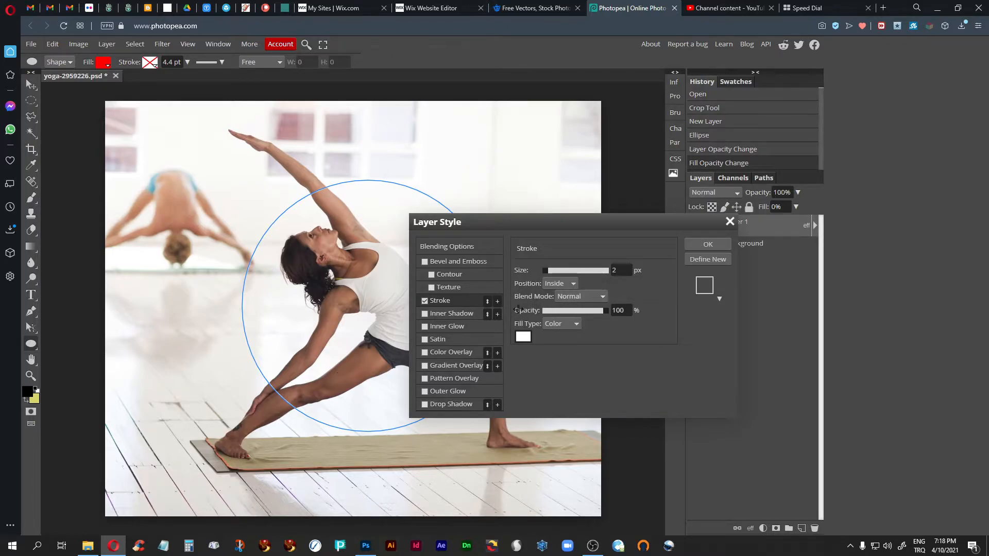
left_click(706, 244)
left_click(710, 247)
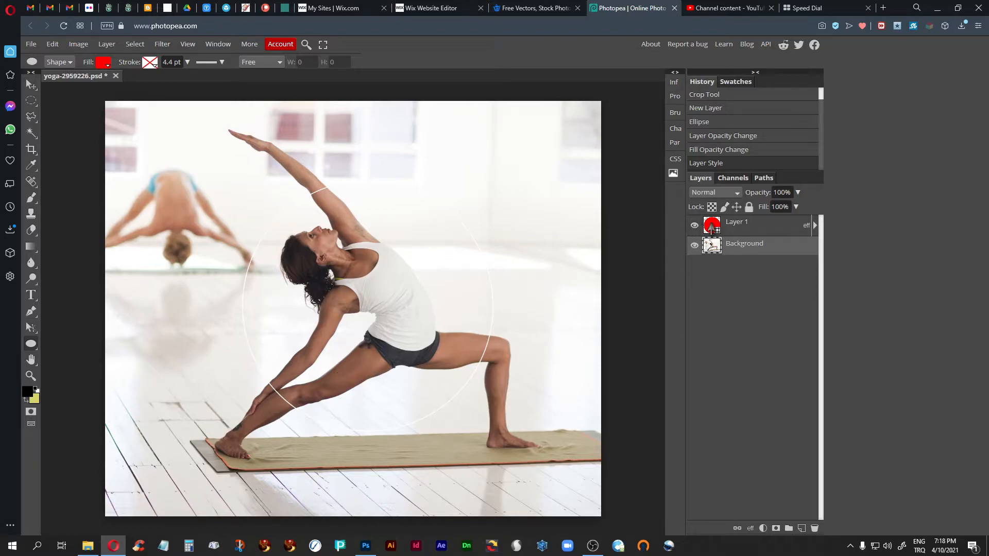
- Load the circle's shape as a selection, invert it, and make the Background layer active
left_click(715, 225)
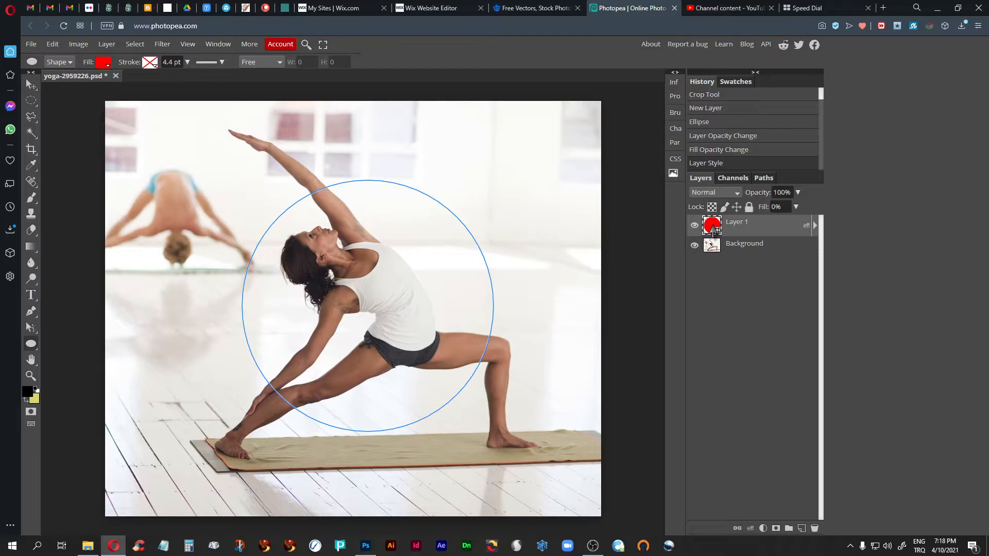
left_click(713, 227, "ctrl")
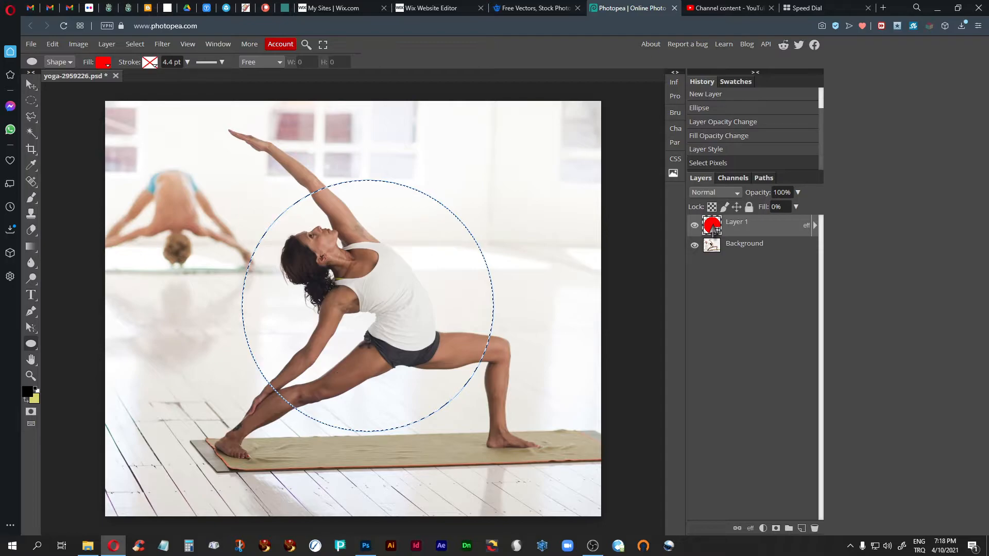
left_click(135, 44)
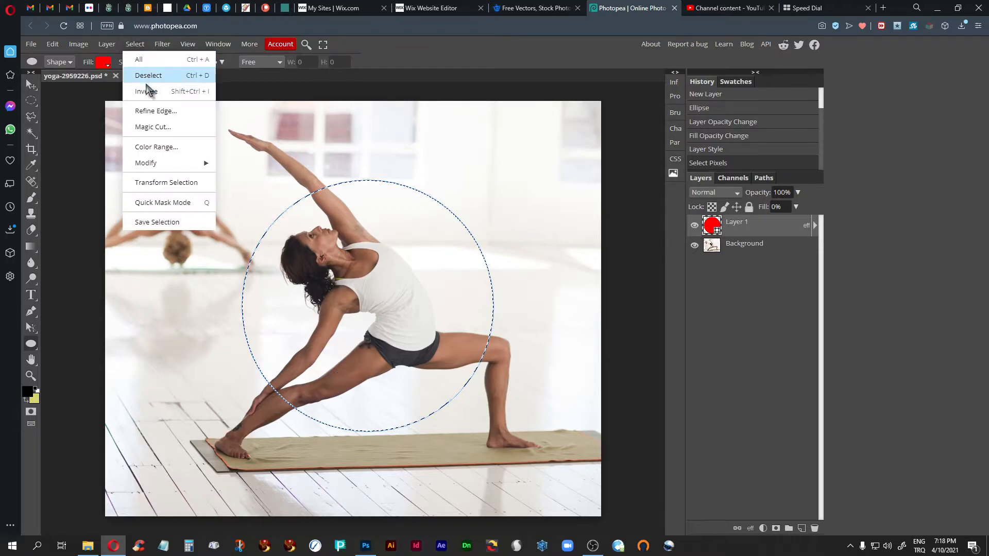
left_click(152, 92)
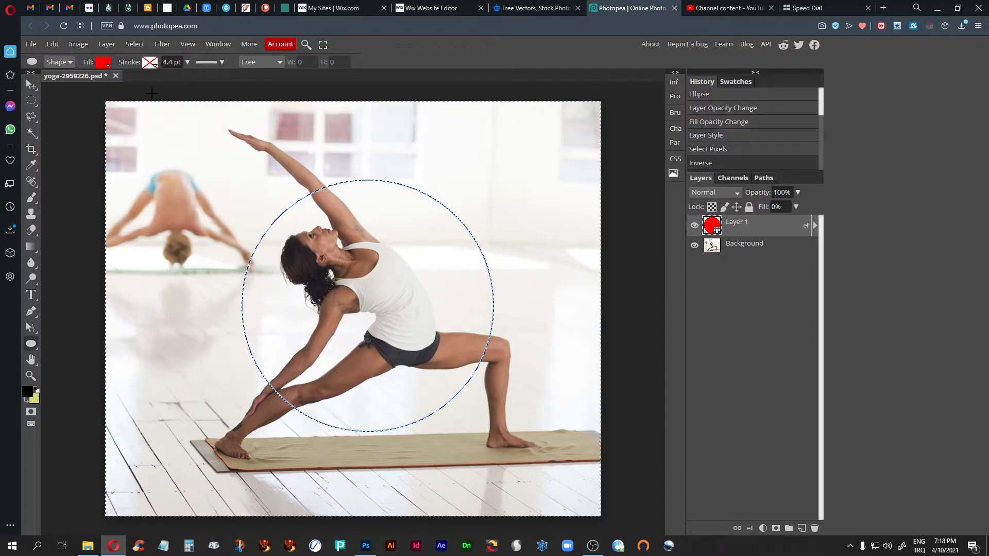
left_click(732, 250)
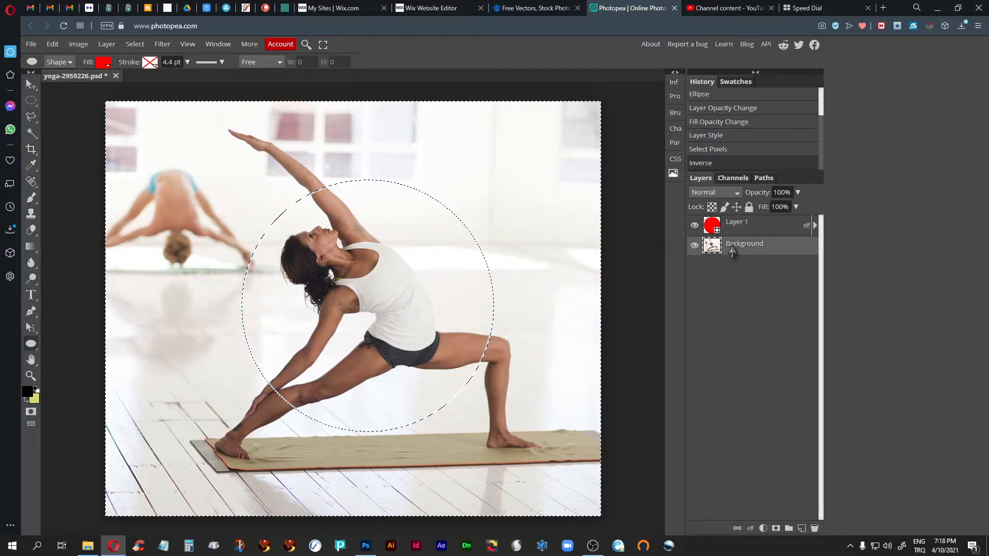
- Hide the selection outline and darken the area outside the circle by lowering the RGB curve's midtones in Curves
key("ctrl+d")
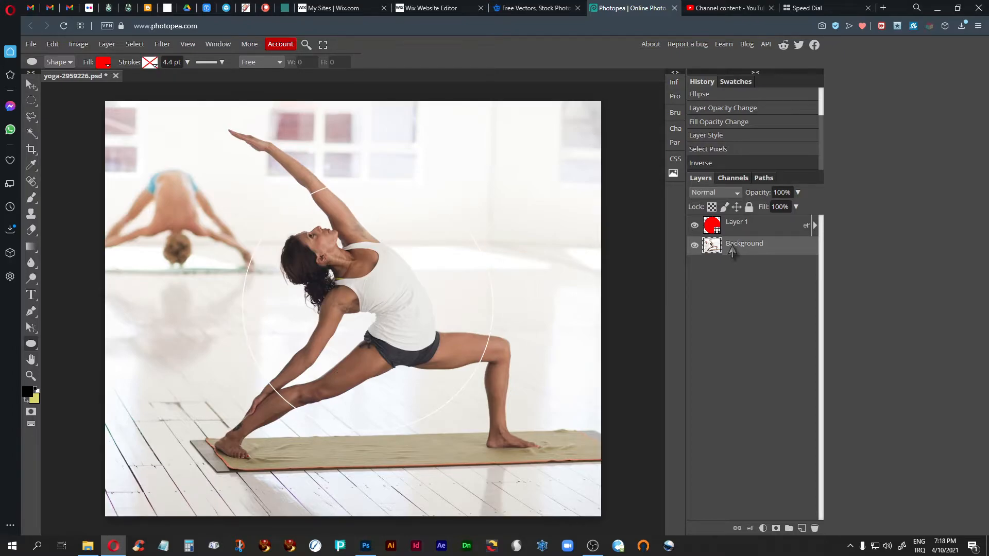
key("ctrl+m")
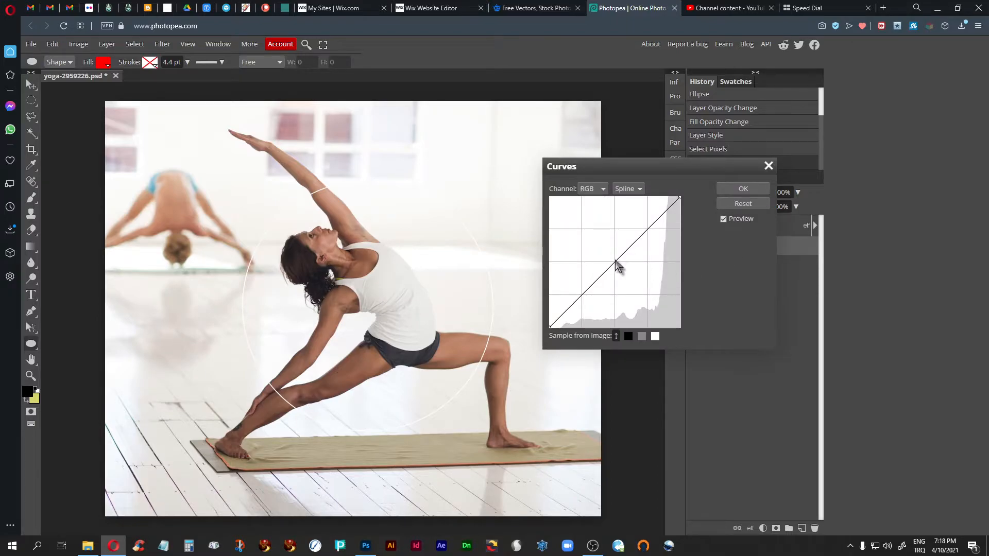
left_click_drag(618, 263, 641, 289)
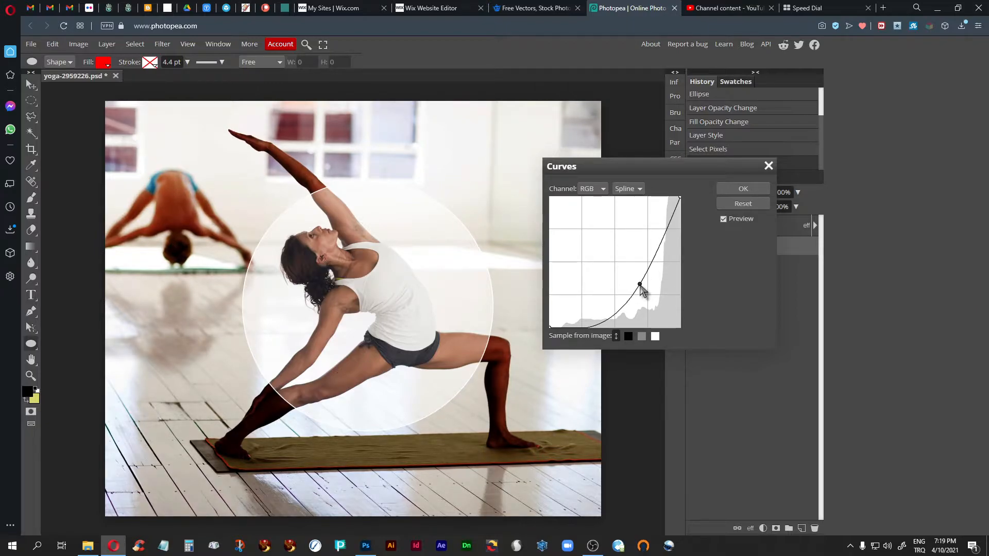
left_click(730, 190)
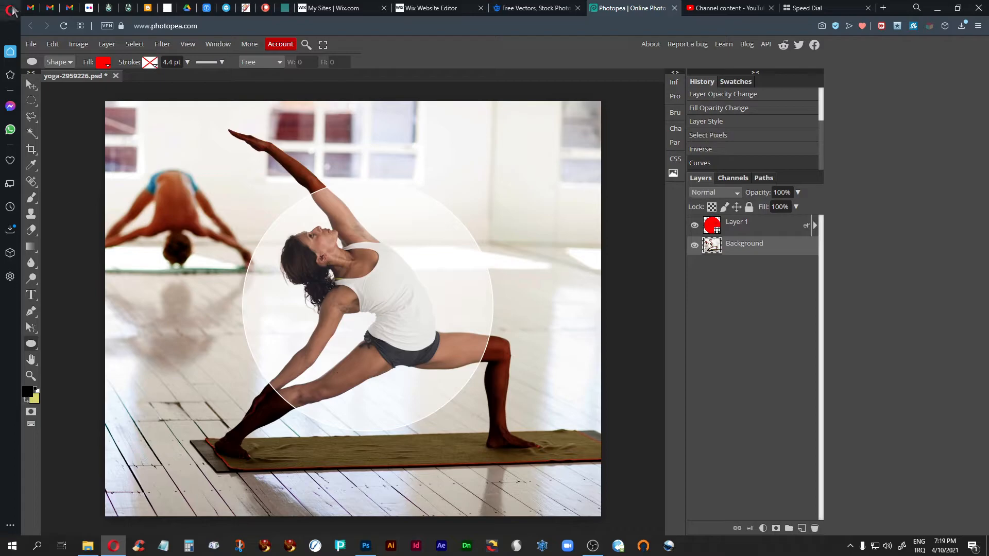
- Reduce the saturation of the area outside the circle with Hue/Saturation
left_click(83, 44)
mouse_move(103, 59)
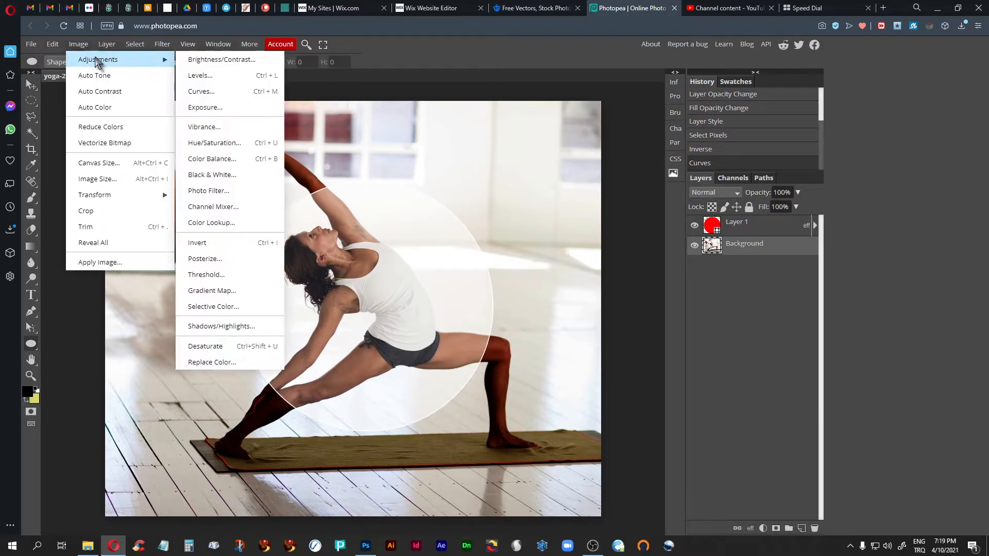
left_click(219, 146)
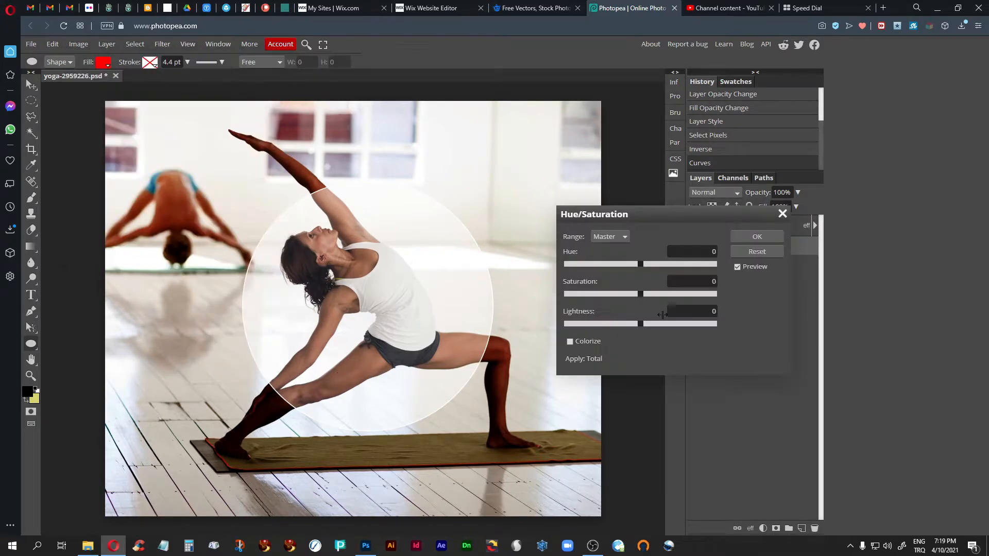
left_click_drag(642, 295, 623, 298)
left_click(752, 238)
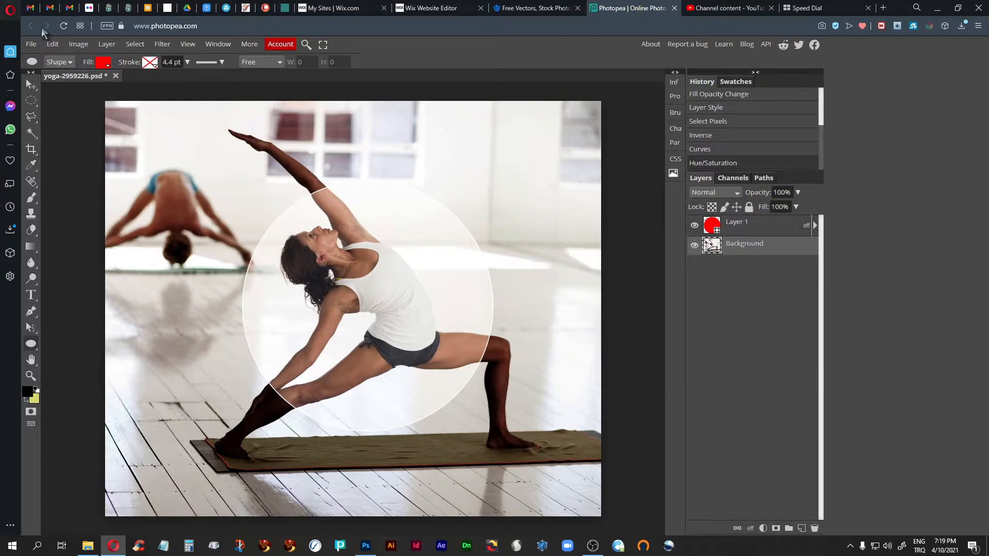
- Invert the selection to the circle's inside and brighten it in Levels by lowering the white input level
left_click(135, 44)
left_click(147, 90)
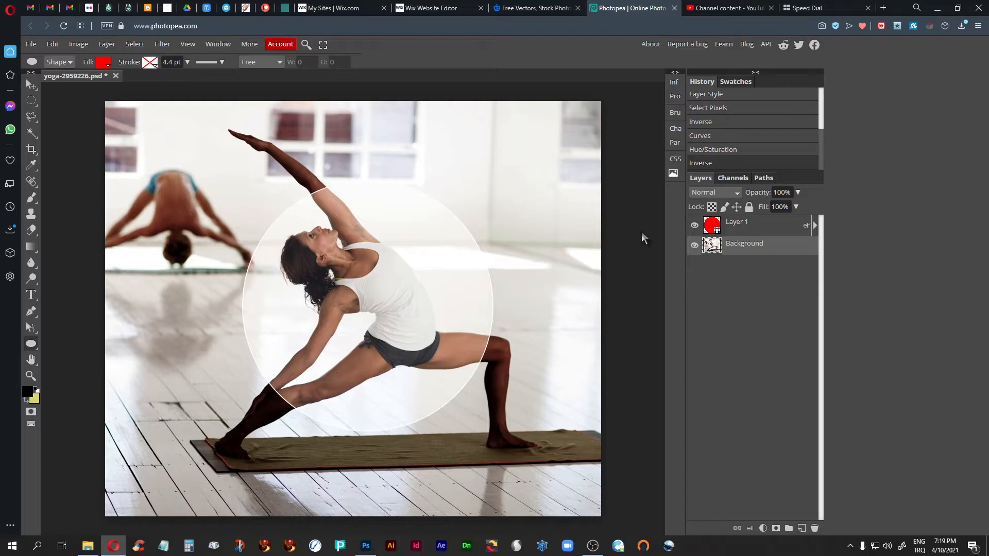
key("ctrl+l")
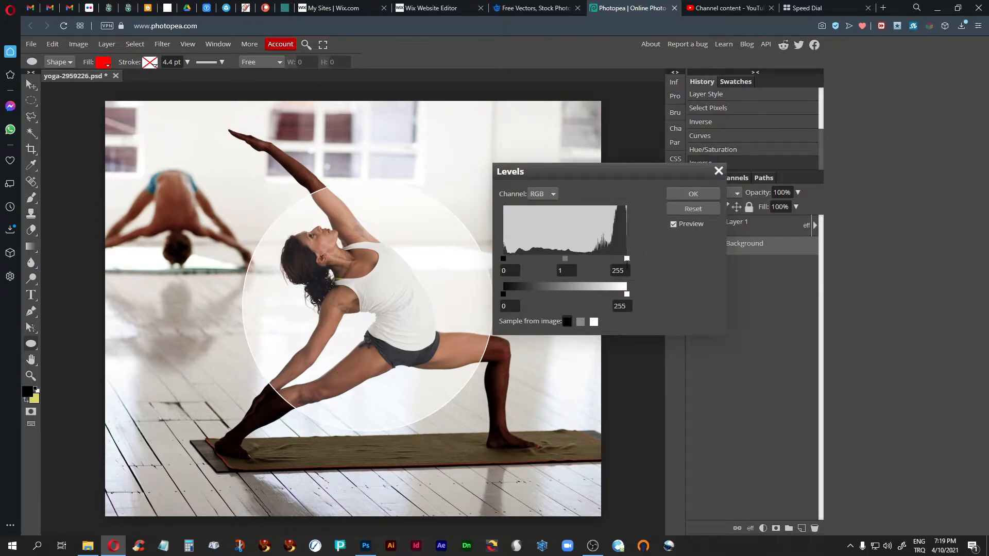
left_click_drag(627, 259, 618, 261)
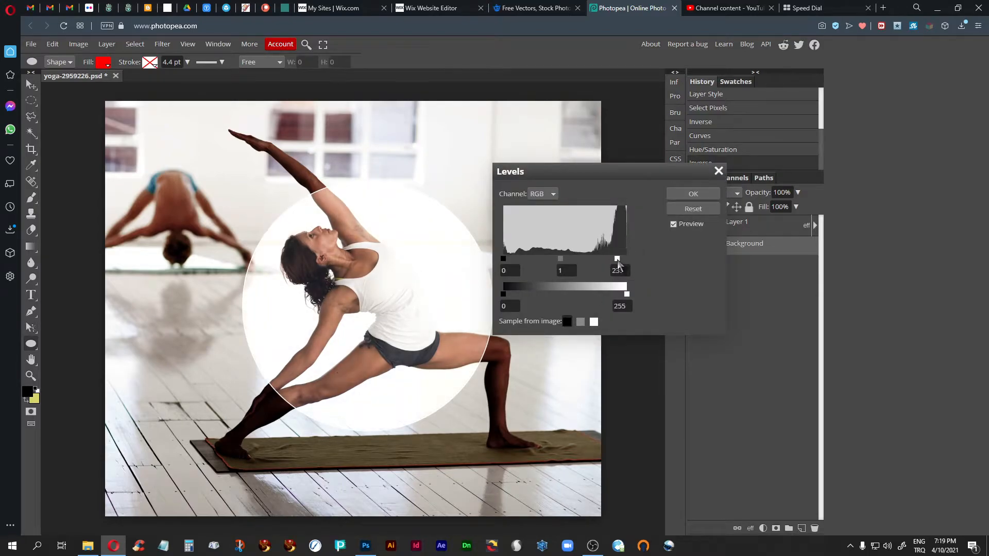
left_click(693, 194)
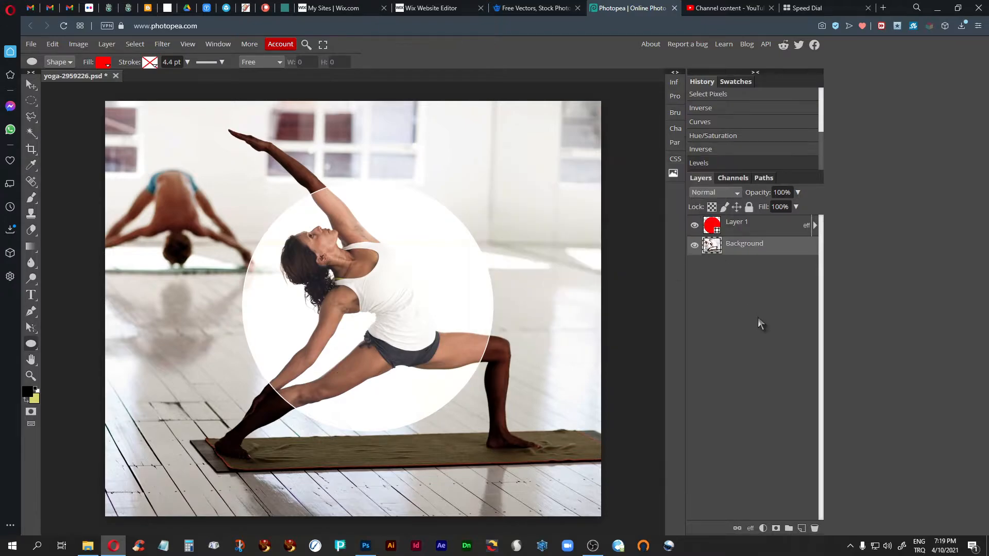
- Invert the selection to the outside and tint it blue in Hue/Saturation with Colorize, hue -162 and saturation 27
left_click(134, 45)
left_click(115, 90)
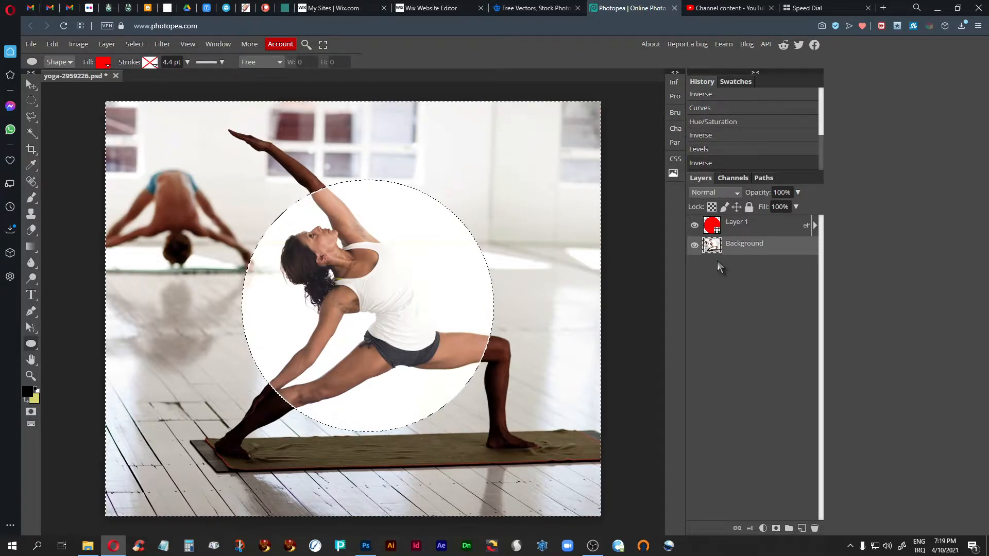
left_click(78, 44)
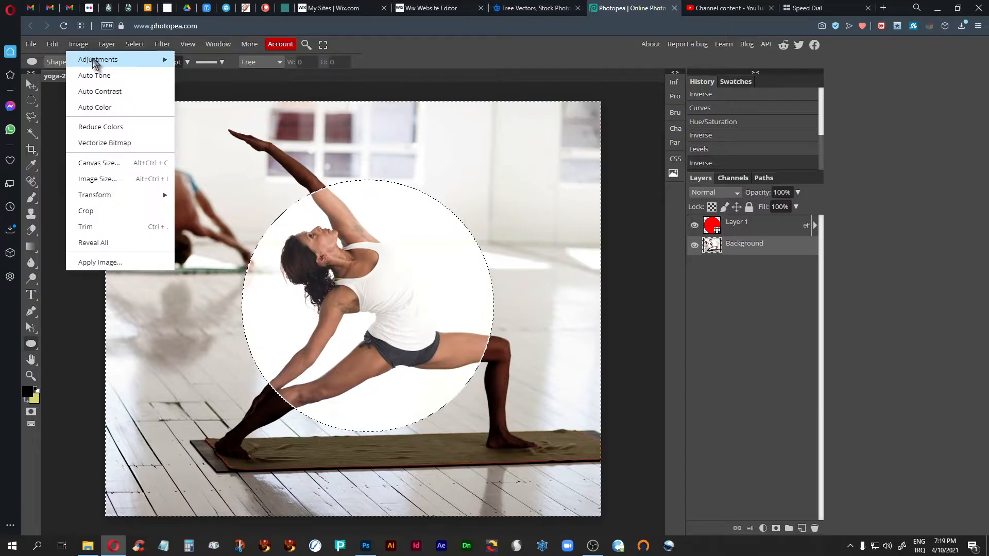
mouse_move(95, 60)
left_click(220, 150)
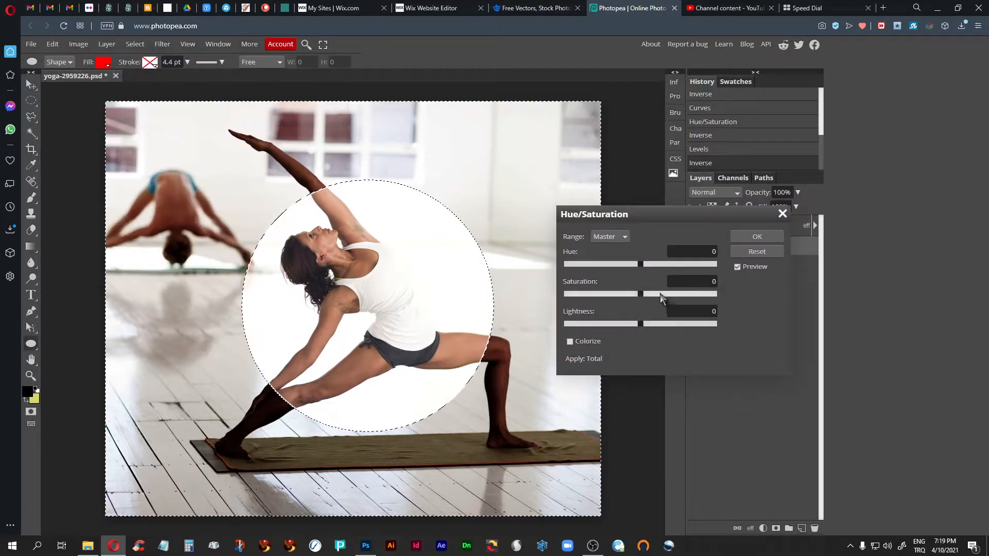
left_click(569, 341)
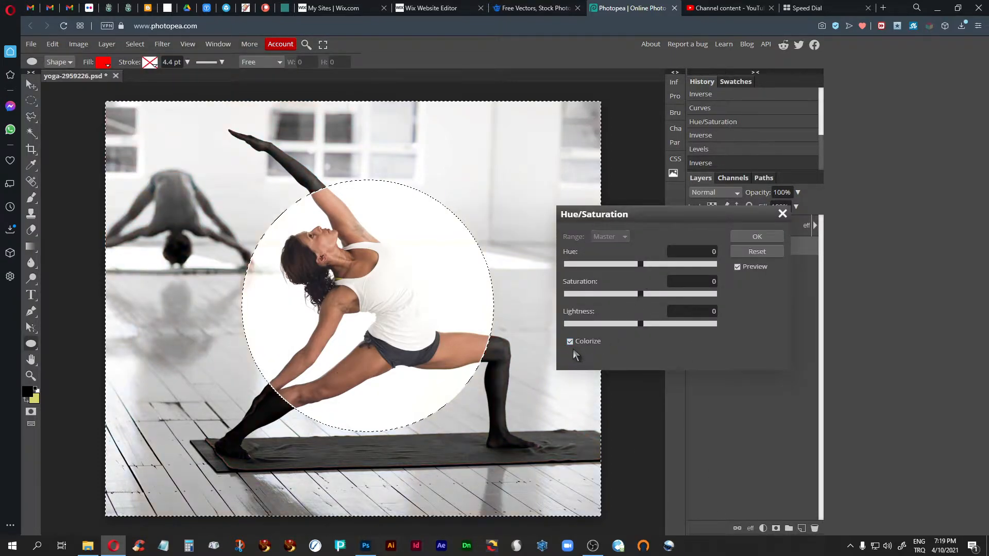
left_click_drag(641, 294, 660, 297)
left_click_drag(641, 265, 574, 273)
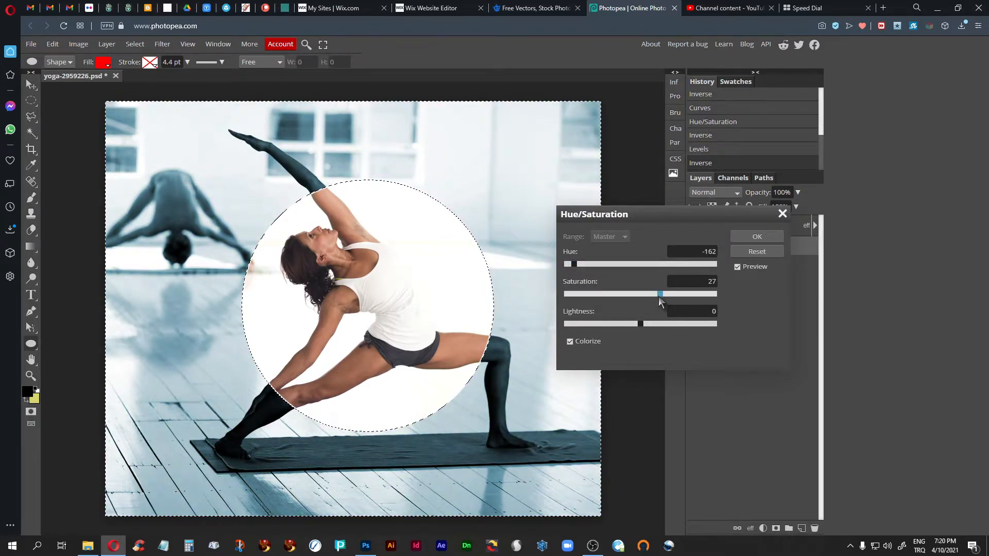
left_click(743, 239)
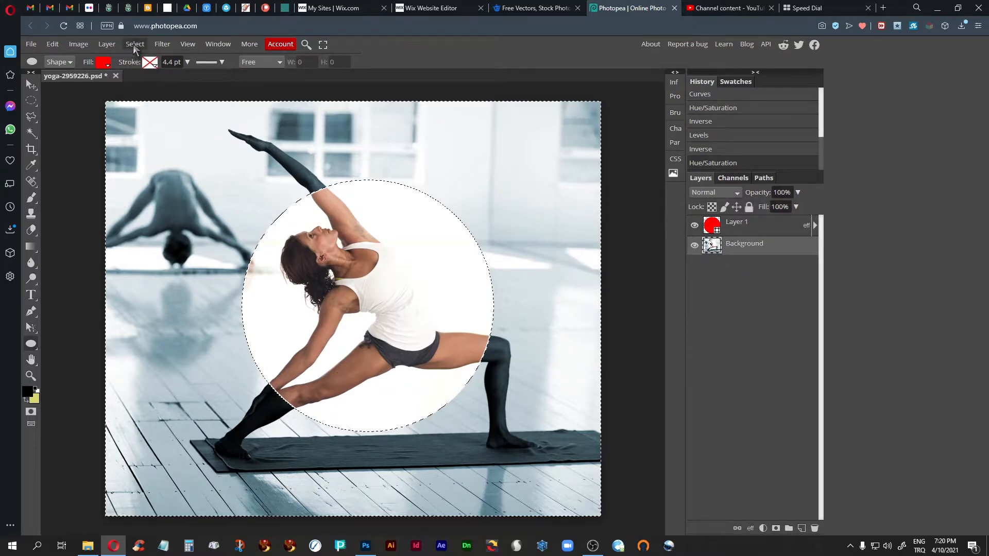
- Invert the selection to the circle's inside, darken it slightly by lowering the RGB curve's midtones in Curves, and deselect
left_click(135, 44)
left_click(142, 92)
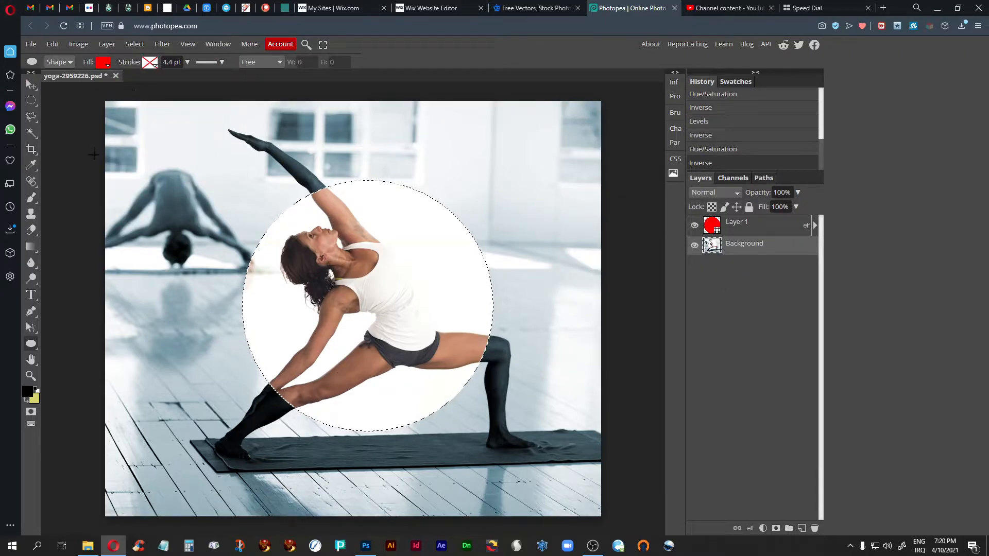
key("ctrl+d")
key("ctrl+m")
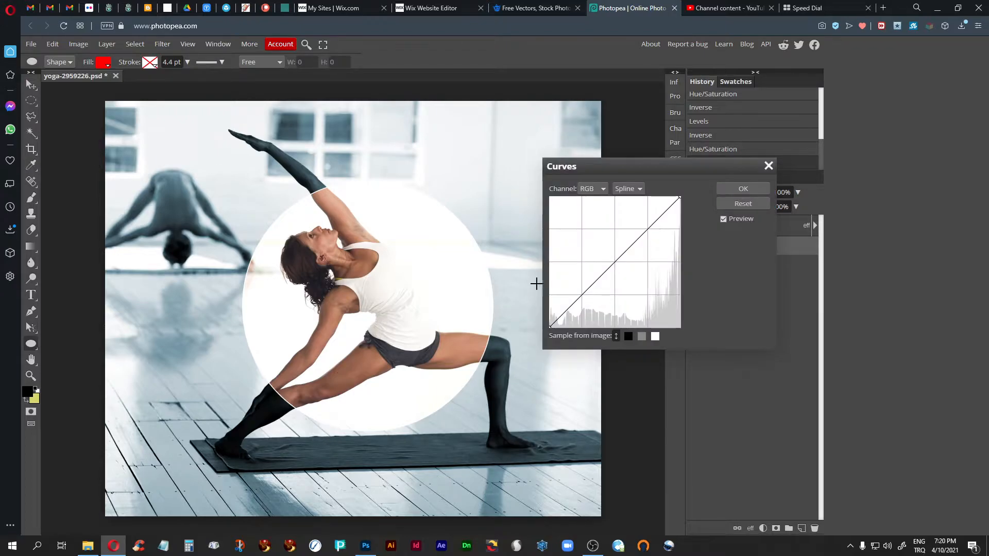
left_click_drag(618, 268, 629, 275)
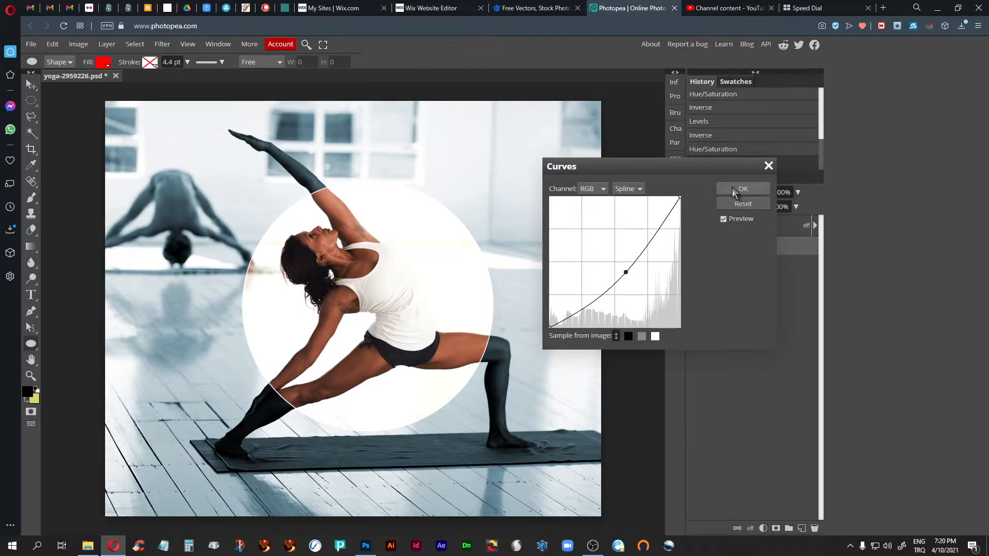
left_click(731, 186)
left_click(31, 99)
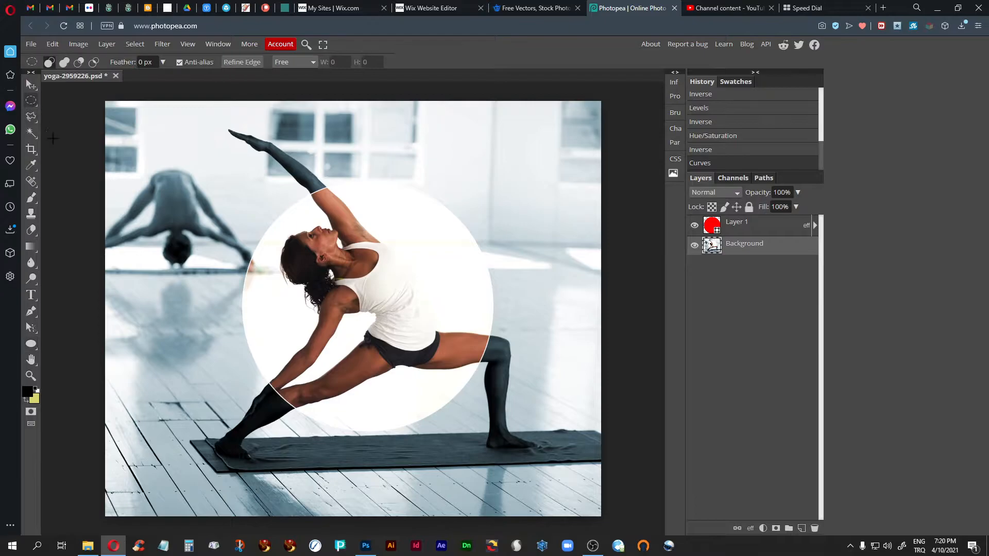
left_click(62, 132)
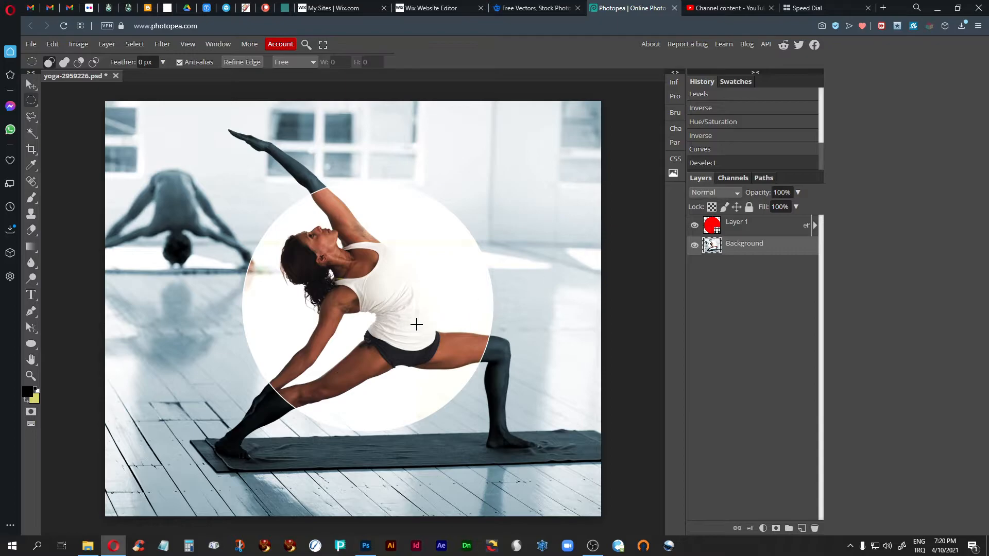
- Select the woman's head, neck, both shoulder areas and rear thigh with combined elliptical selections
key("ctrl+plus")
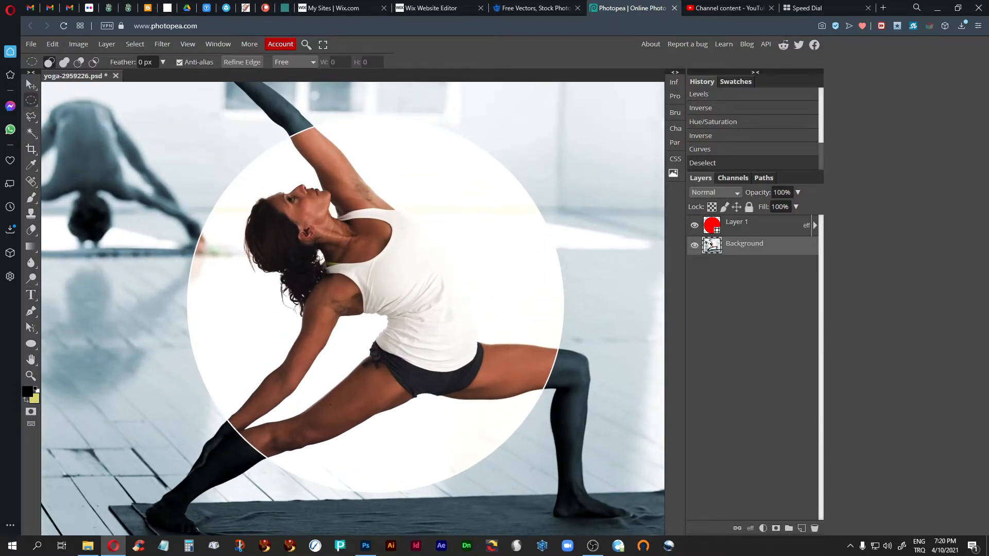
double_click(272, 206)
left_click_drag(272, 199, 328, 261)
left_click_drag(260, 200, 308, 233)
left_click_drag(296, 190, 329, 223)
left_click_drag(280, 192, 314, 268)
left_click_drag(256, 206, 284, 246)
left_click_drag(300, 213, 393, 261)
left_click_drag(329, 165, 378, 238)
left_click_drag(303, 274, 361, 321)
left_click_drag(477, 349, 557, 379)
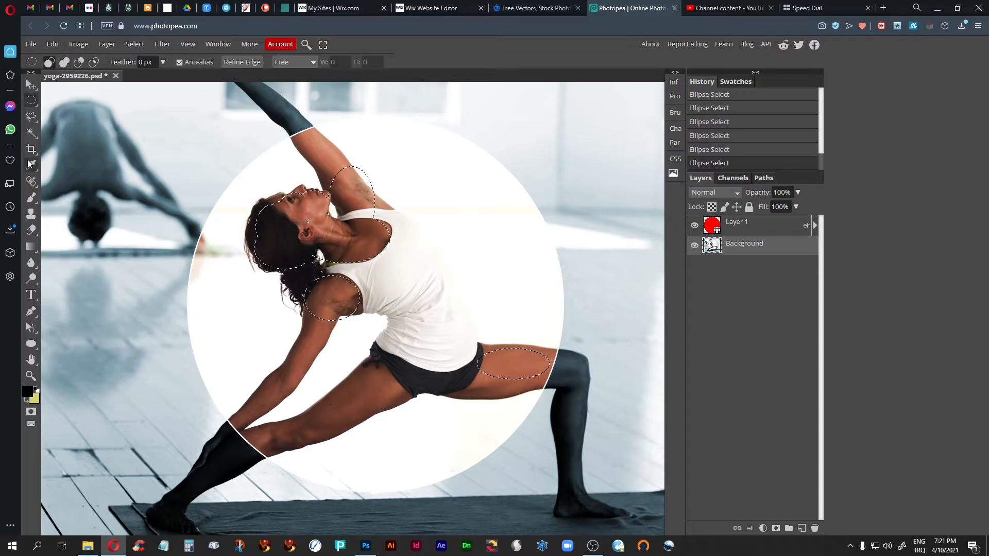
- Add a polygonal lasso area over the woman's front thigh and hips to the selection and feather it by 30 px
right_click(32, 118)
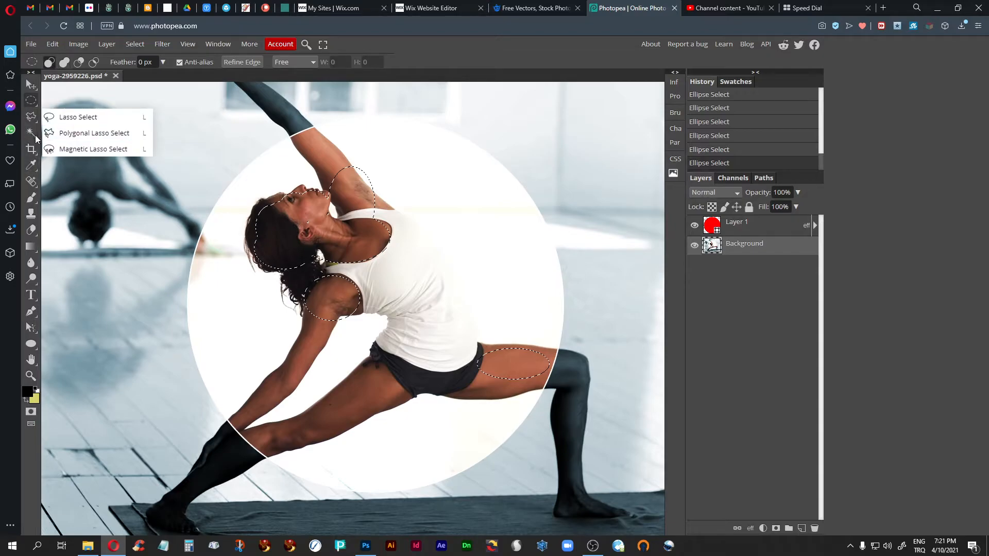
left_click(64, 134)
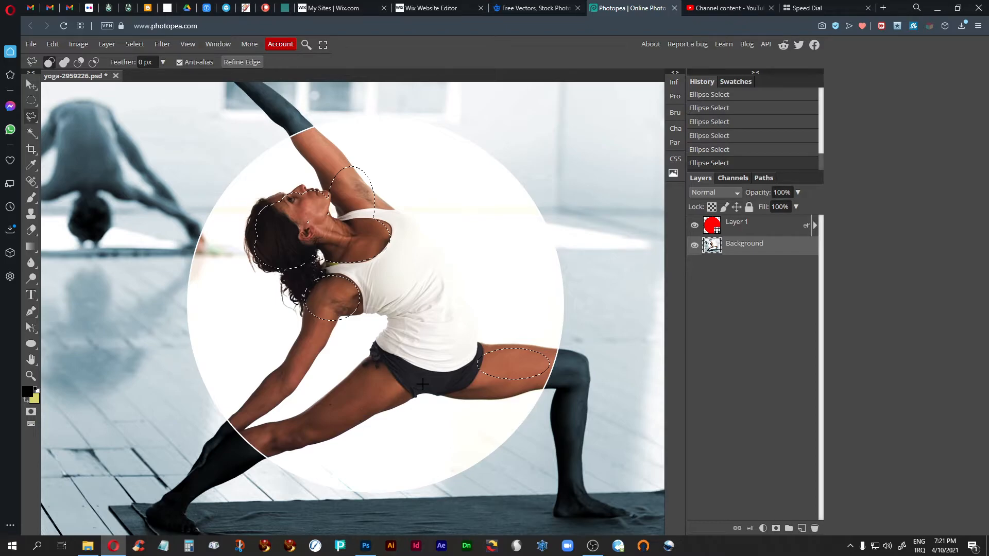
left_click(483, 361)
left_click(374, 360)
left_click(290, 426)
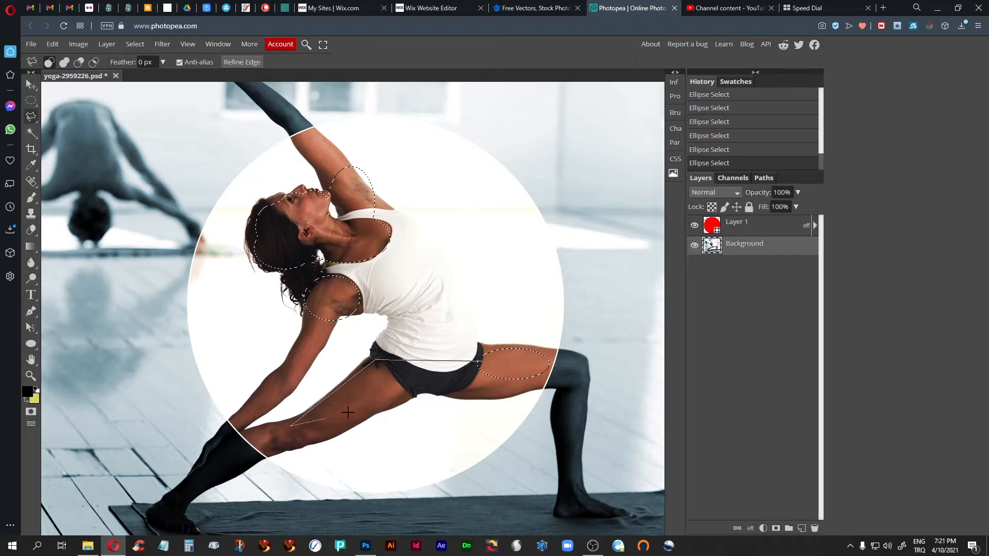
left_click(483, 362)
key("shift")
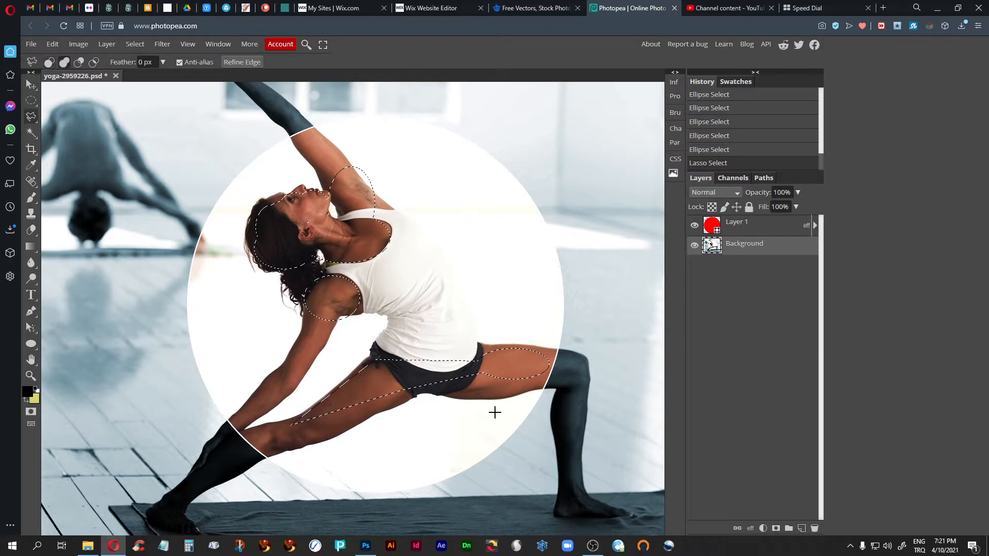
key("shift+F6")
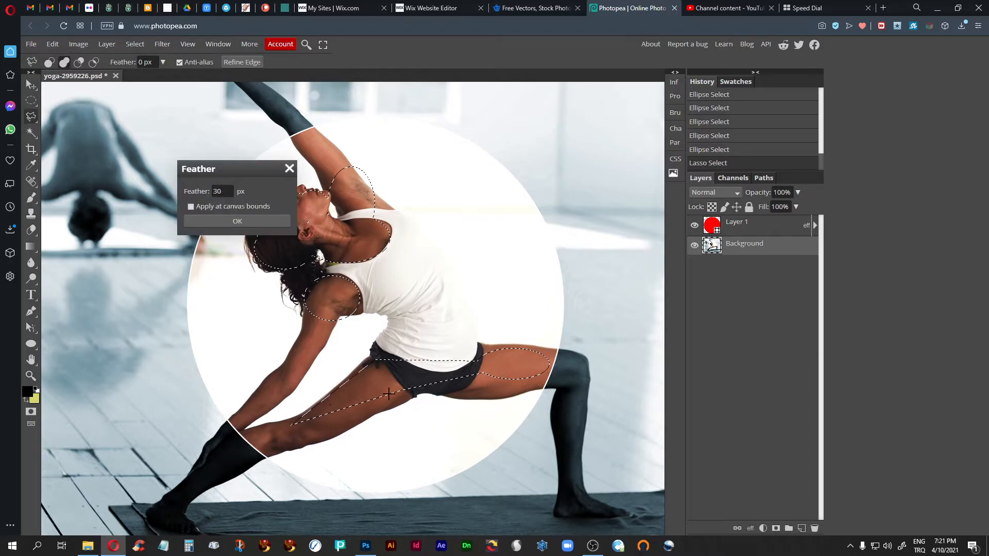
left_click(237, 221)
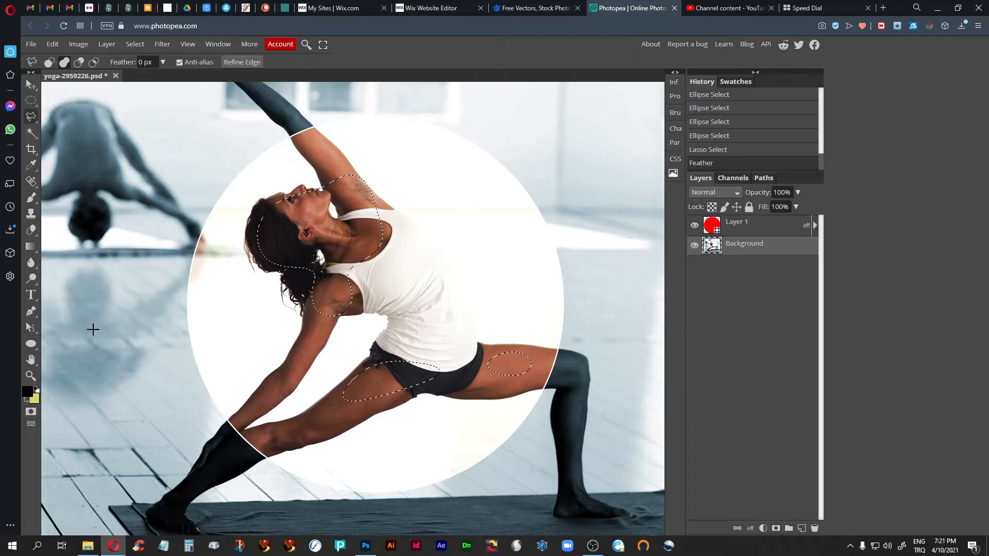
- Brighten the feathered areas in Levels with a white input level of 192, and deselect
key("ctrl+d")
key("ctrl+l")
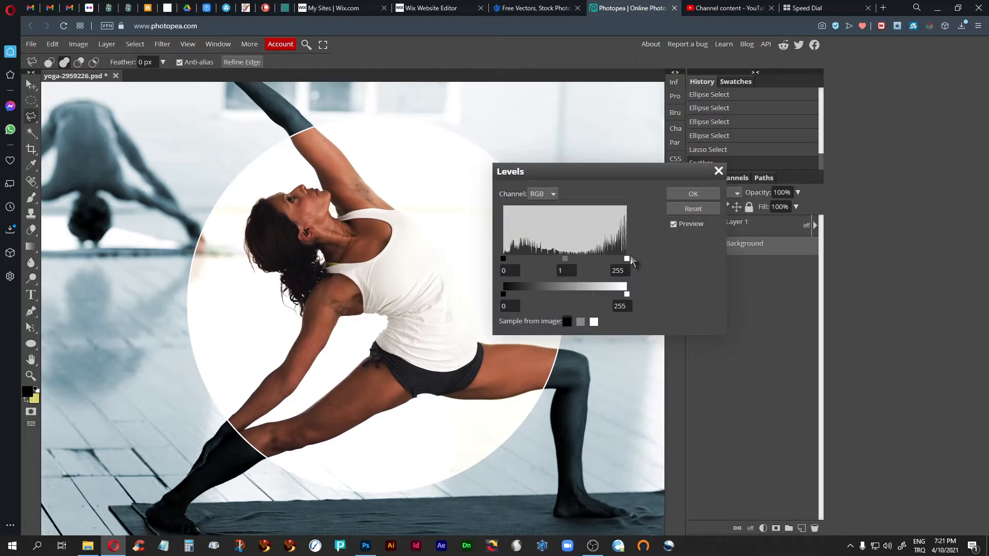
left_click_drag(626, 259, 599, 271)
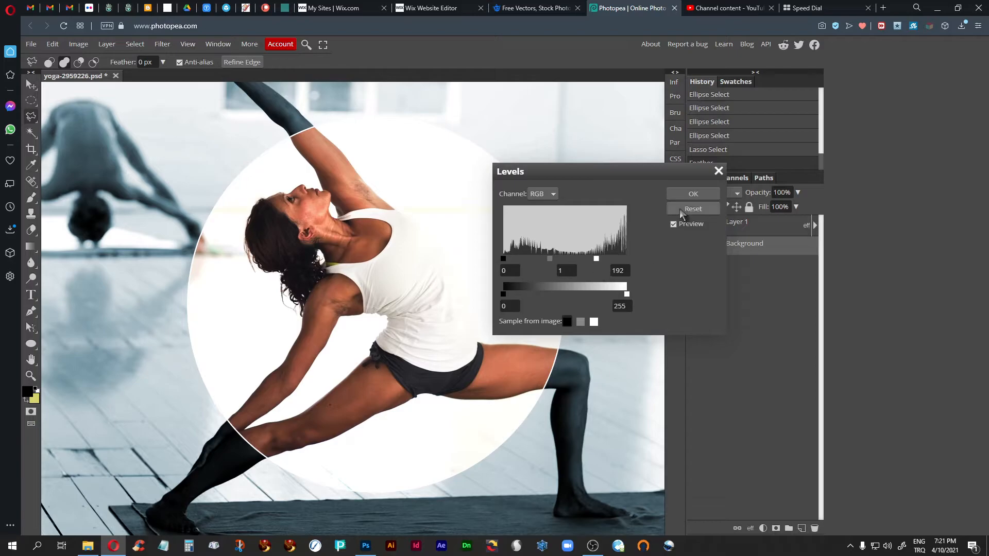
left_click(692, 194)
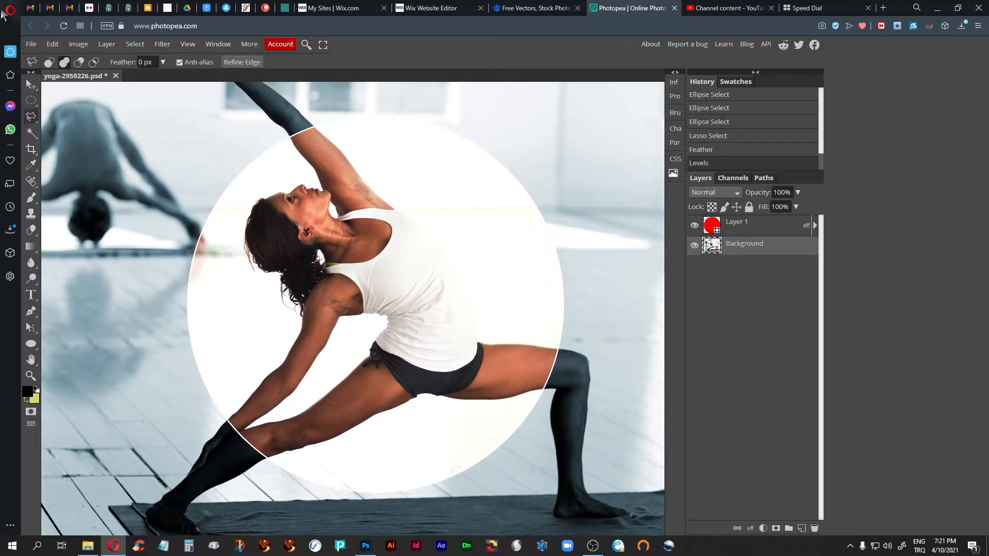
left_click(31, 100)
left_click(72, 128)
- Export the finished photo as a JPG at 1444 x 1211 px and 100% quality
key("ctrl+minus")
key("ctrl+minus")
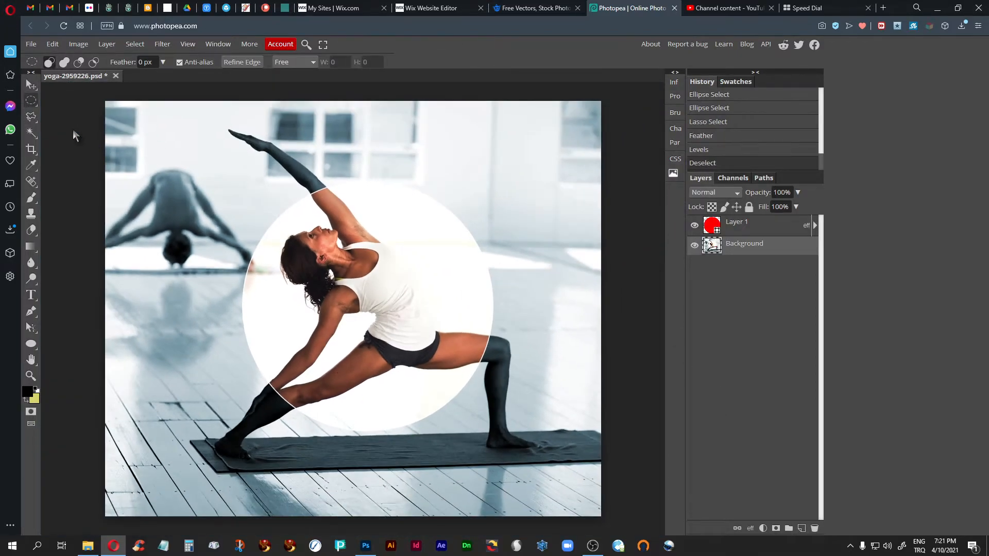
left_click(31, 43)
mouse_move(70, 194)
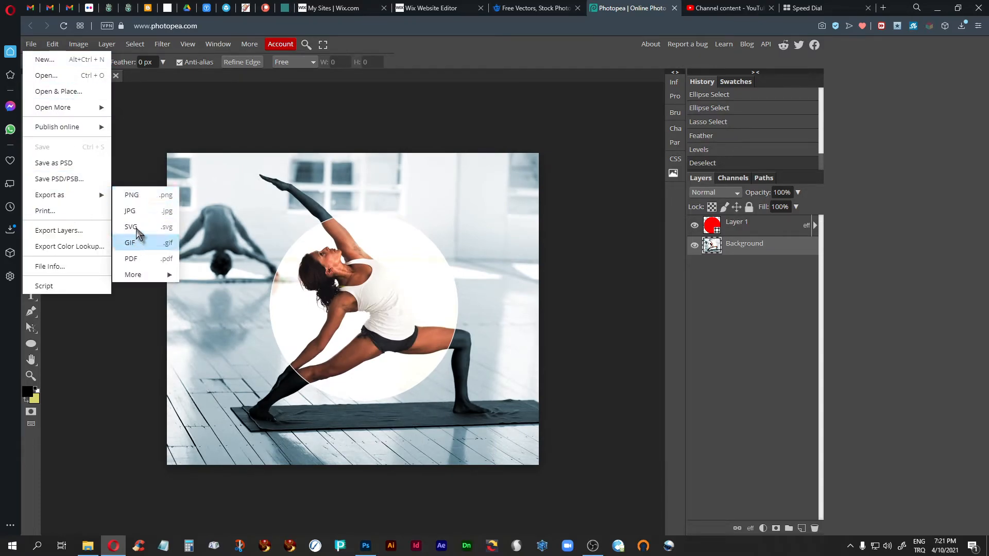
left_click(141, 212)
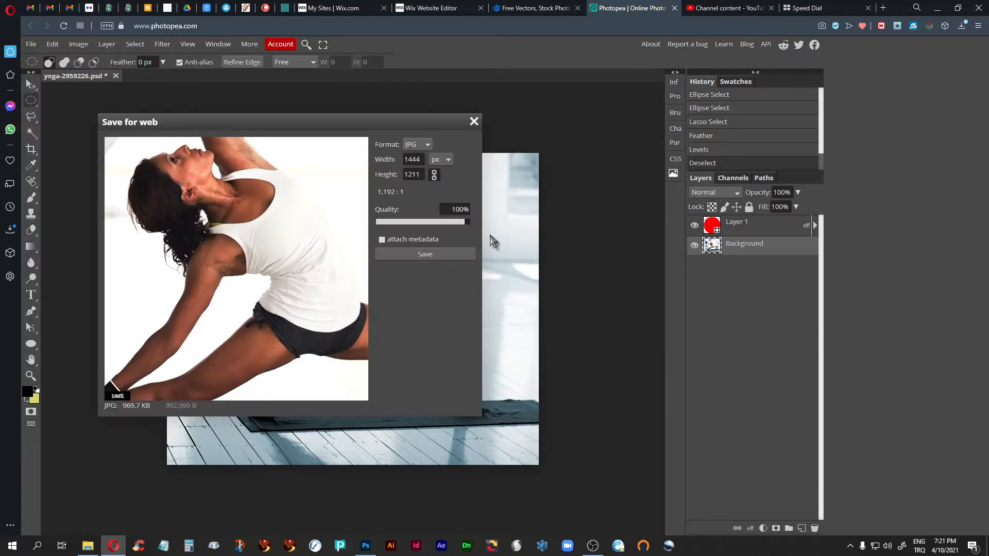
left_click(395, 253)
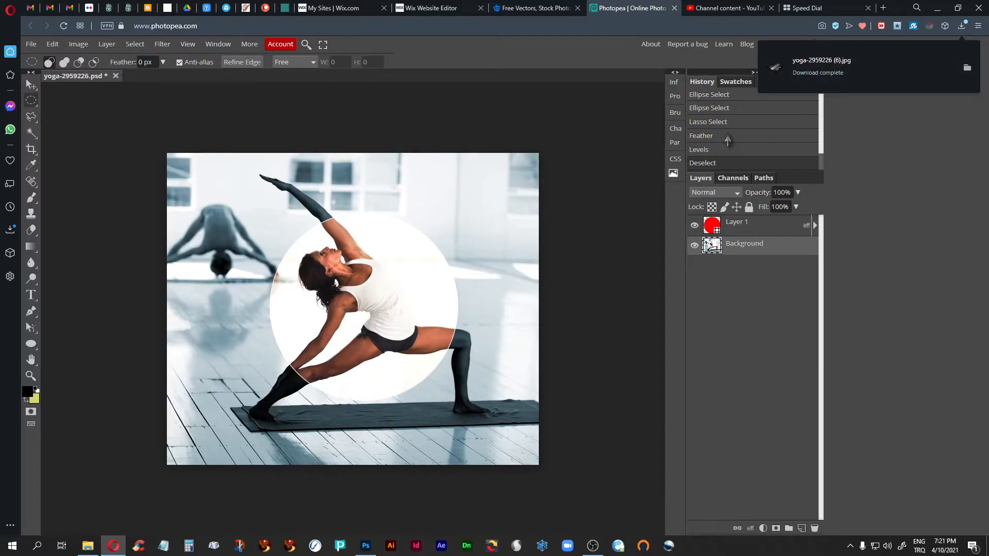
- Revert the photo to the Layer Opacity Change history state and set the red circle layer's fill to 0%
scroll(728, 138, "up", 3)
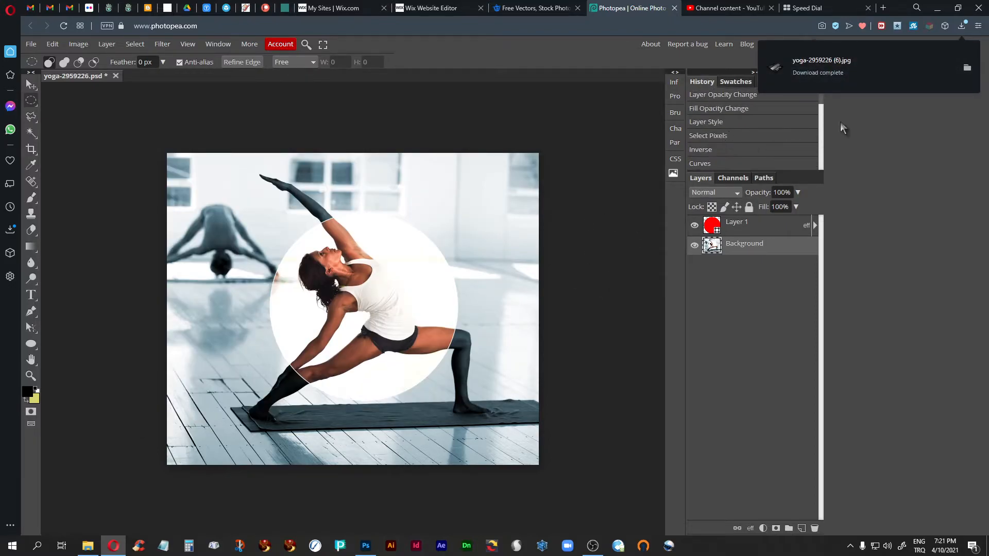
left_click(715, 95)
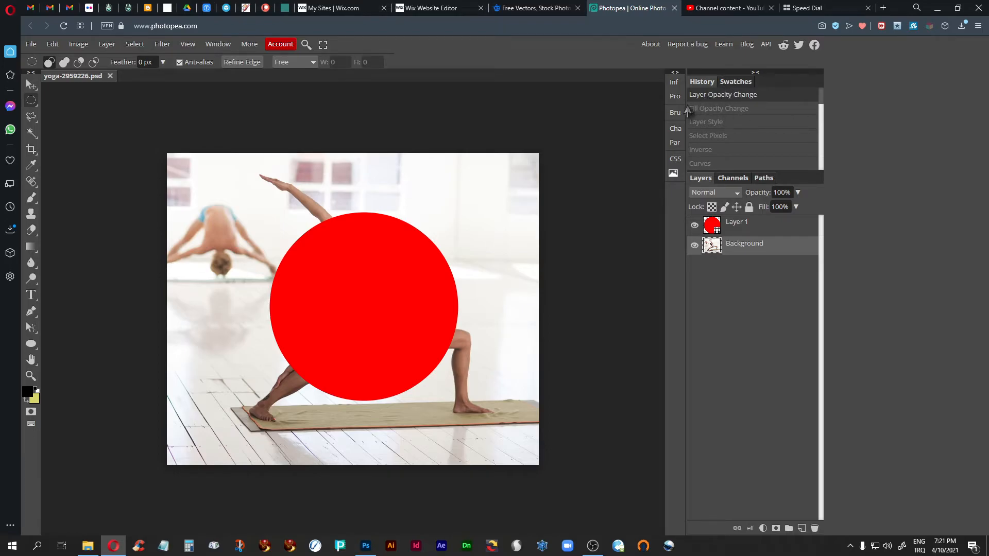
left_click(711, 227)
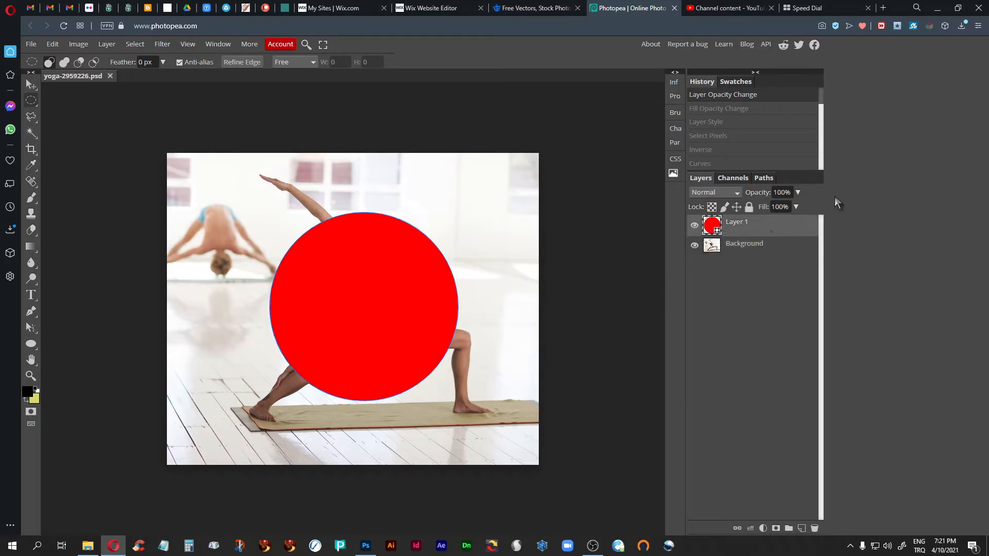
left_click(796, 207)
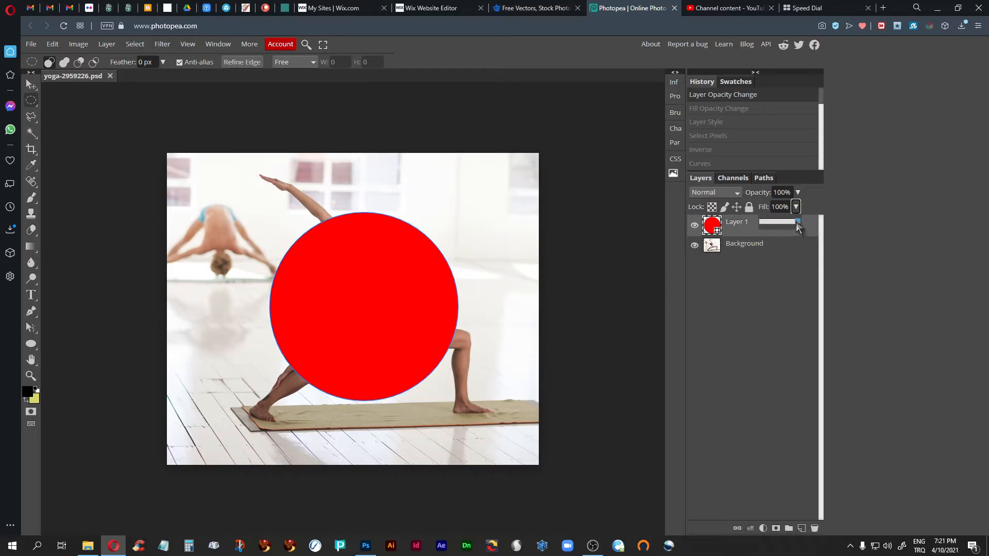
left_click_drag(797, 223, 737, 228)
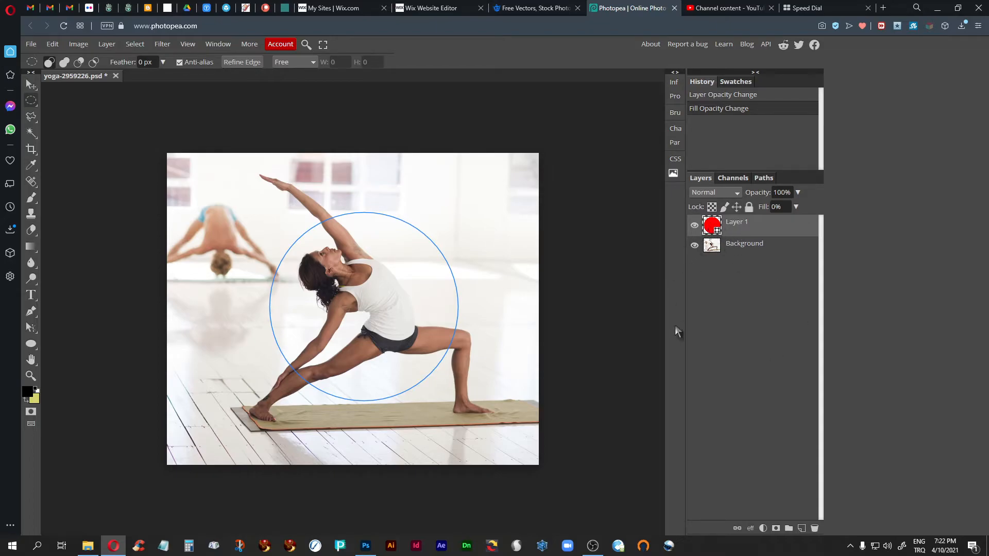
- Load the circle's outline as a selection, invert it on the Background, and copy the surroundings to a new layer
left_click(713, 229, "ctrl")
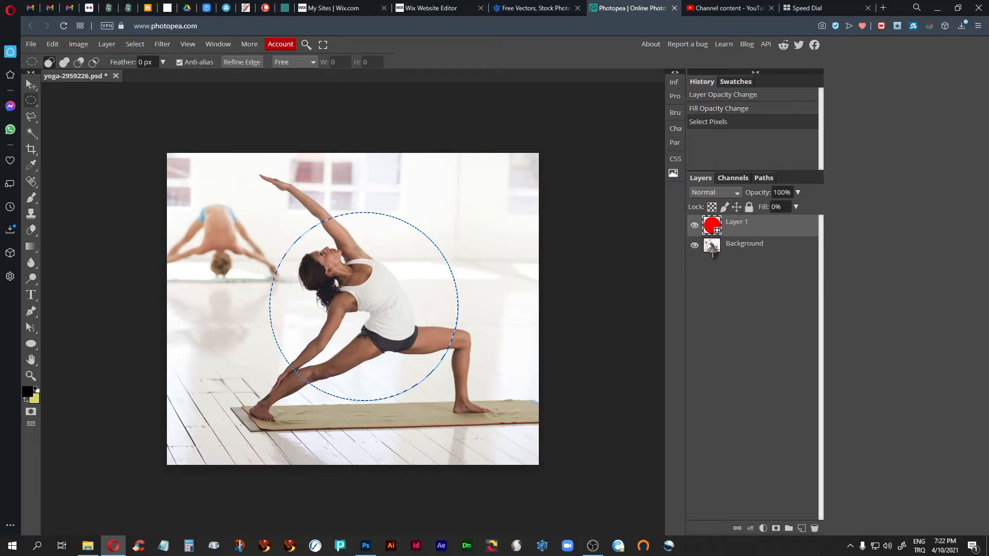
left_click(708, 255)
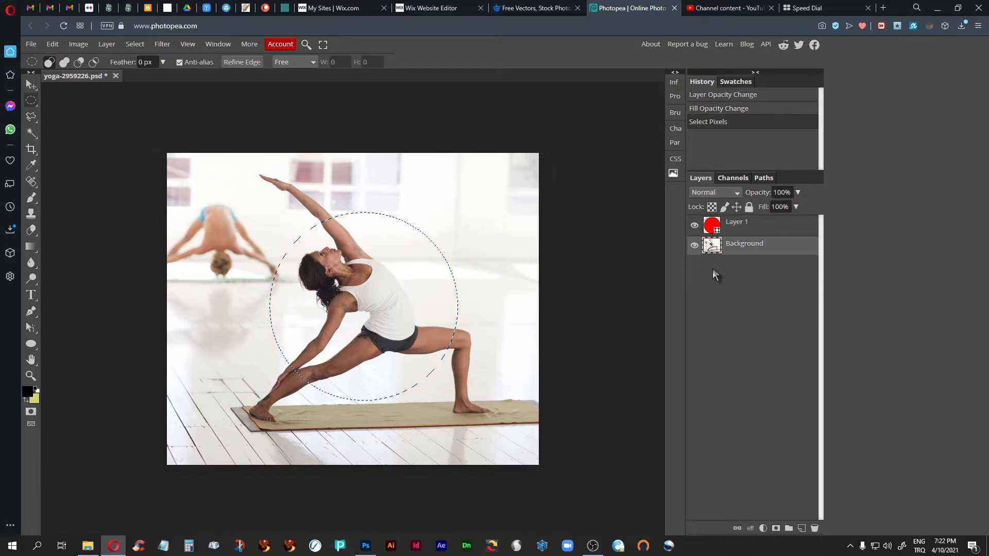
left_click(128, 45)
left_click(139, 92)
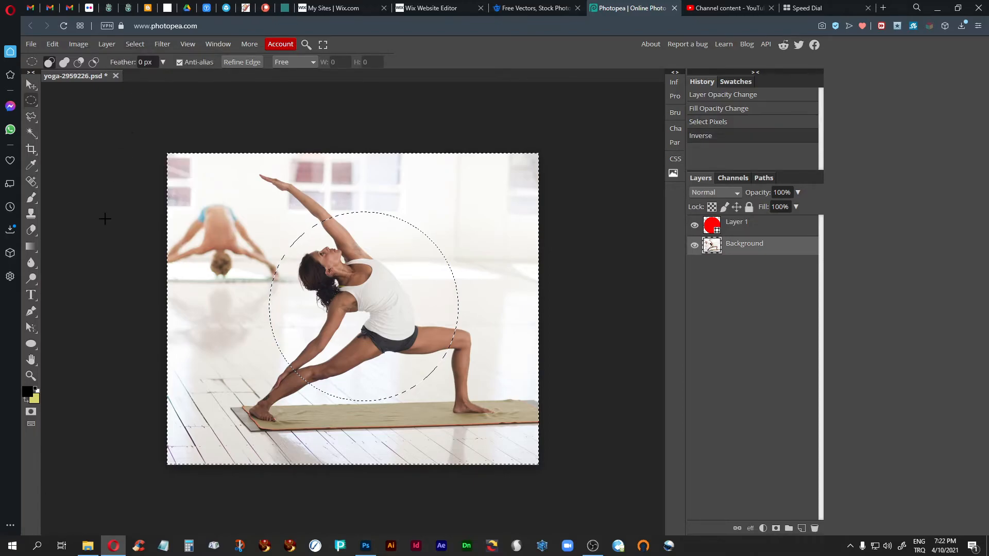
key("ctrl+plus")
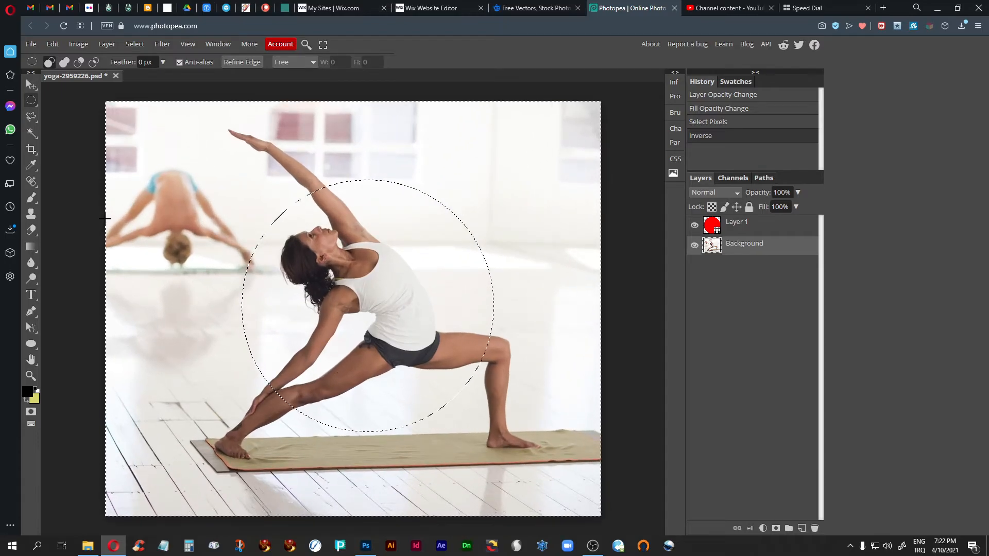
key("ctrl+j")
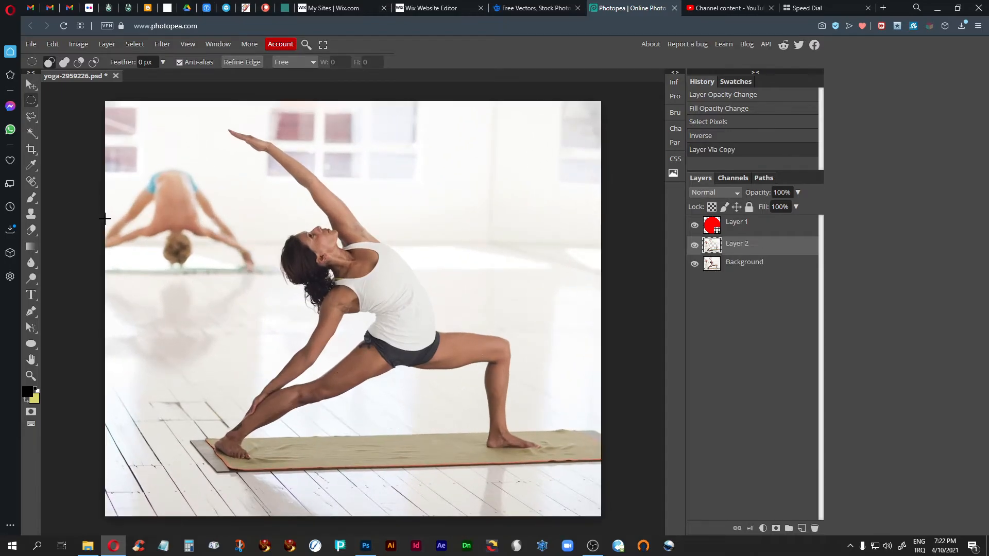
left_click(78, 44)
left_click(162, 44)
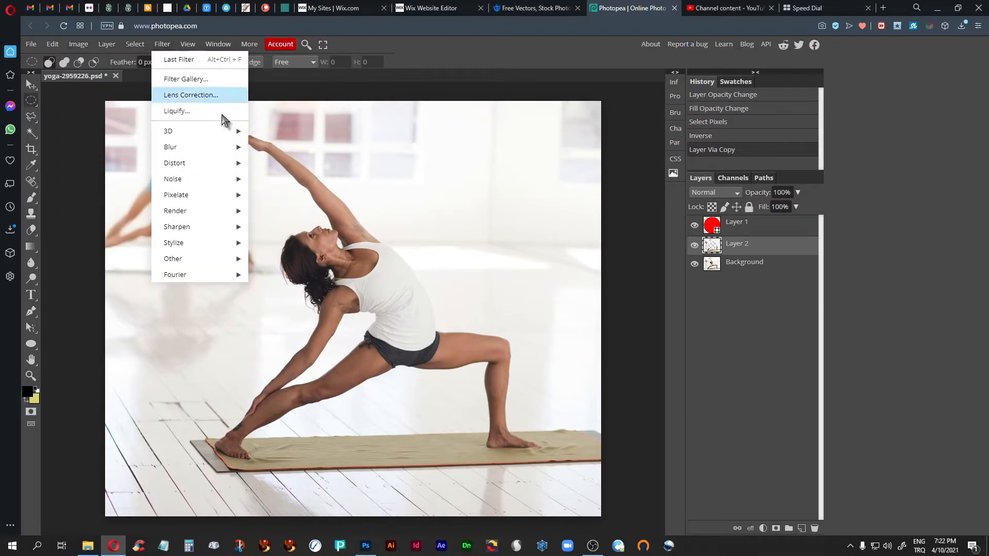
mouse_move(233, 147)
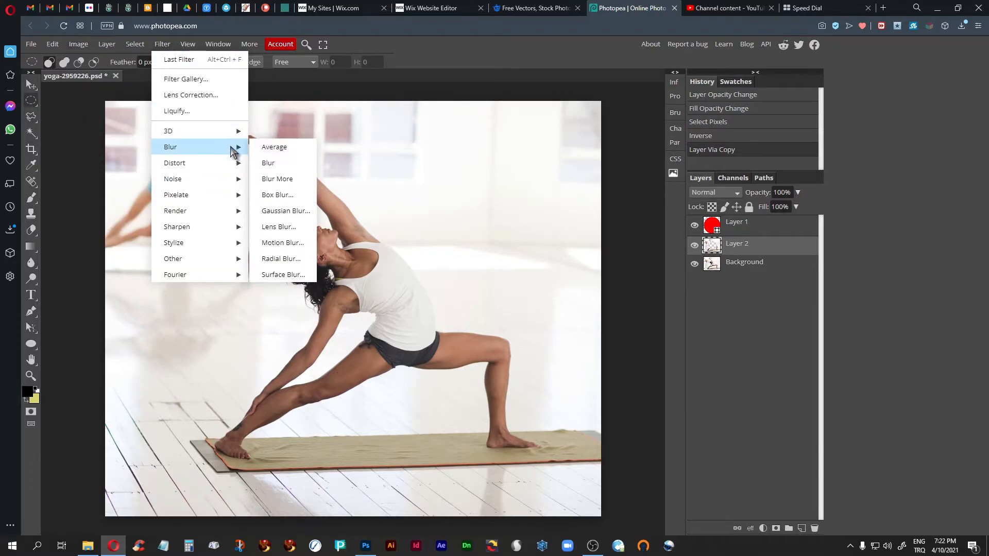
left_click(276, 211)
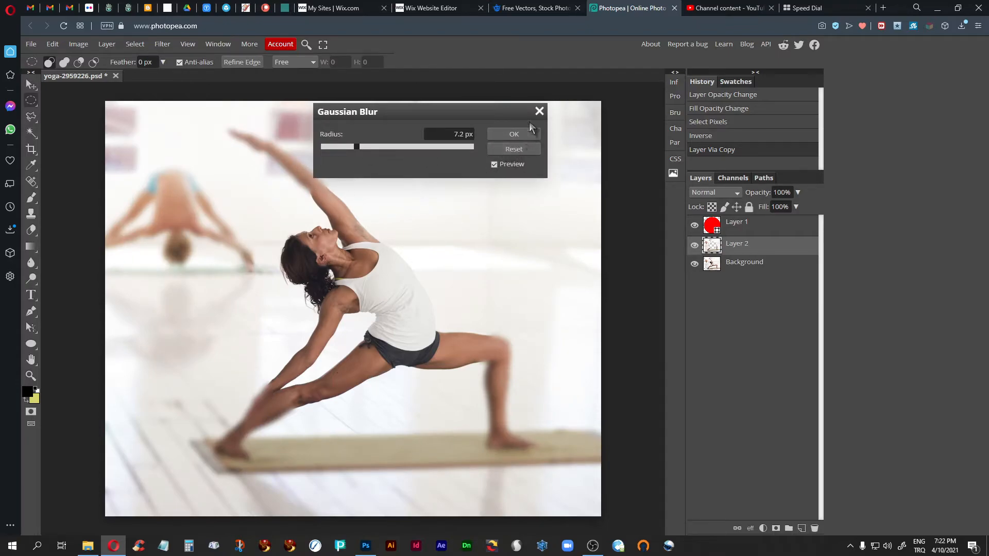
left_click(539, 112)
- Add a black Stroke layer style, 9 px wide and positioned inside, to the red circle layer
left_click(744, 230)
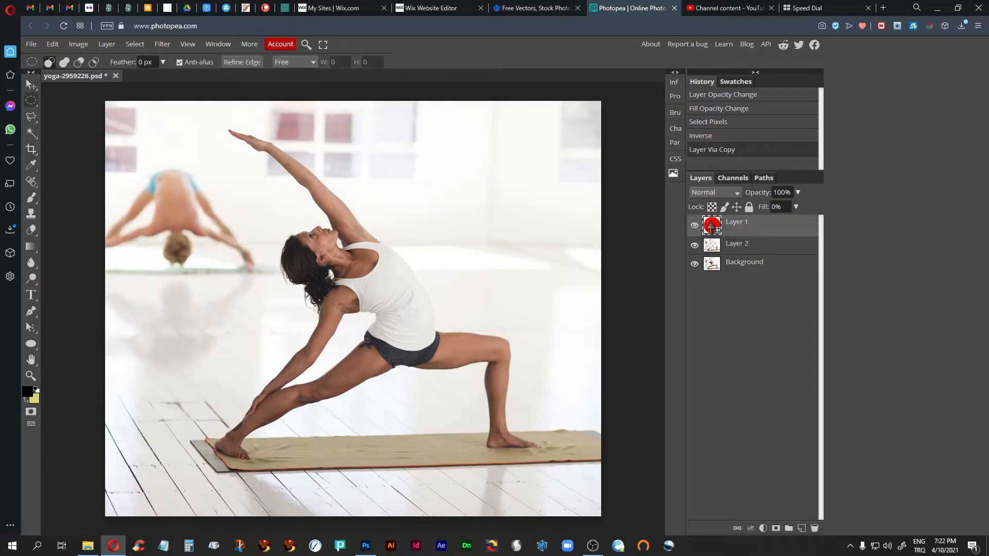
left_click(106, 44)
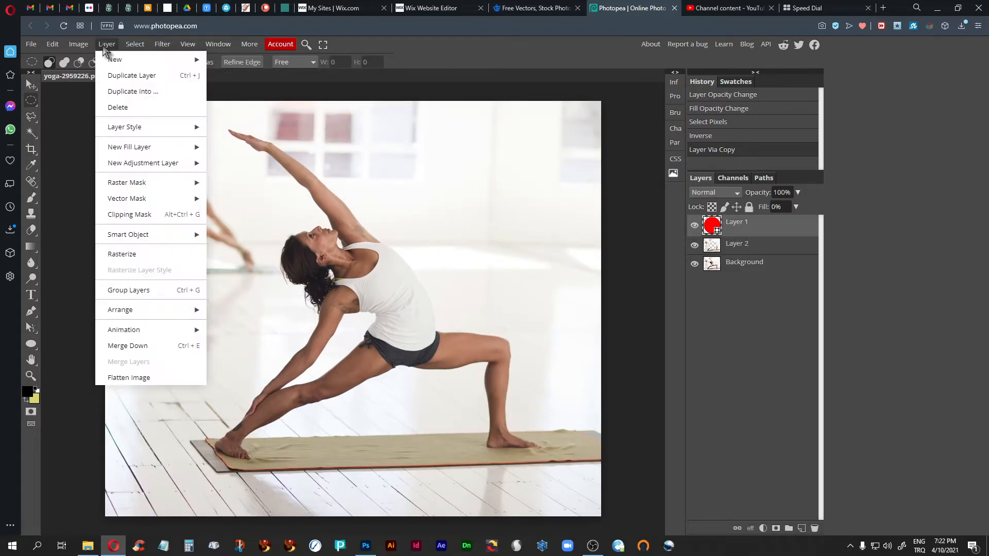
mouse_move(193, 128)
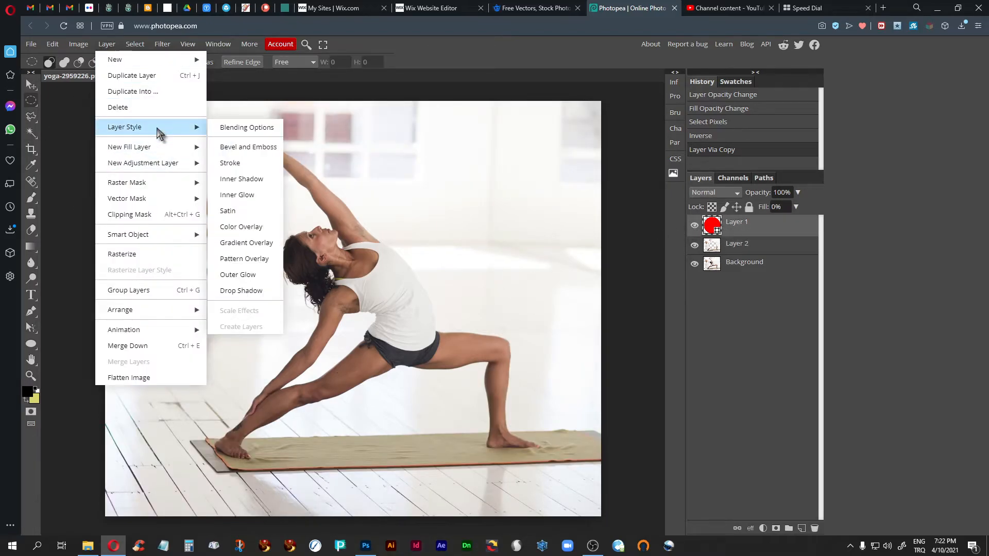
left_click(245, 163)
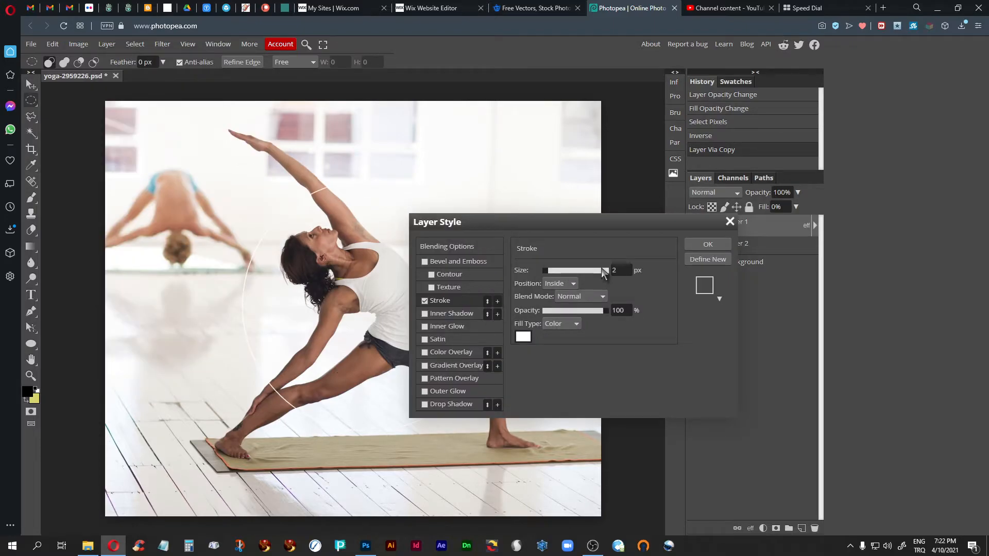
left_click(523, 336)
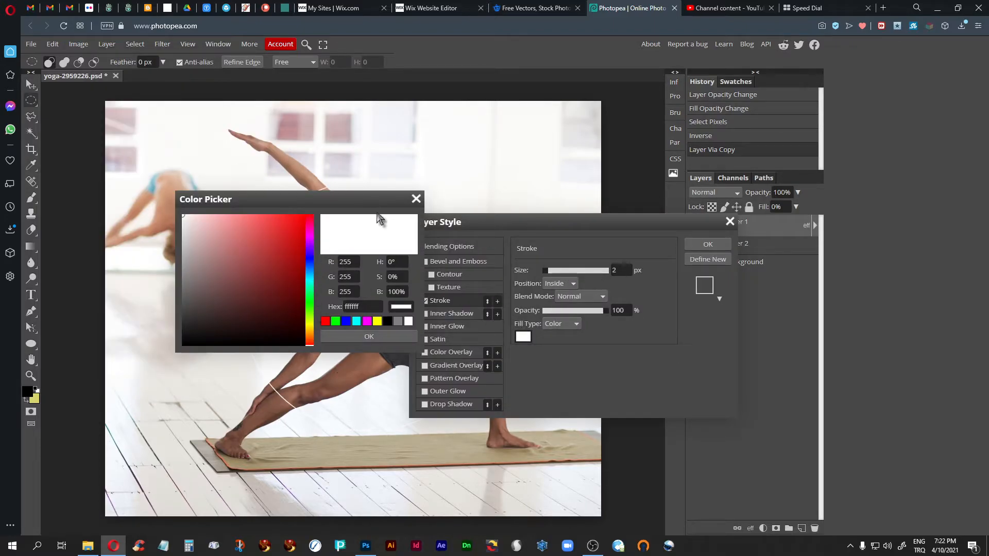
left_click_drag(300, 344, 308, 350)
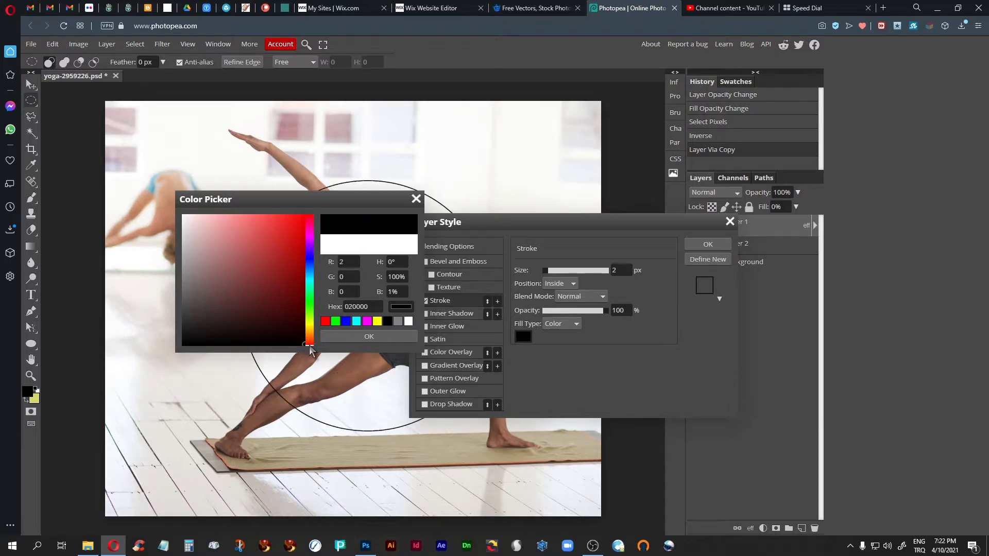
left_click(365, 336)
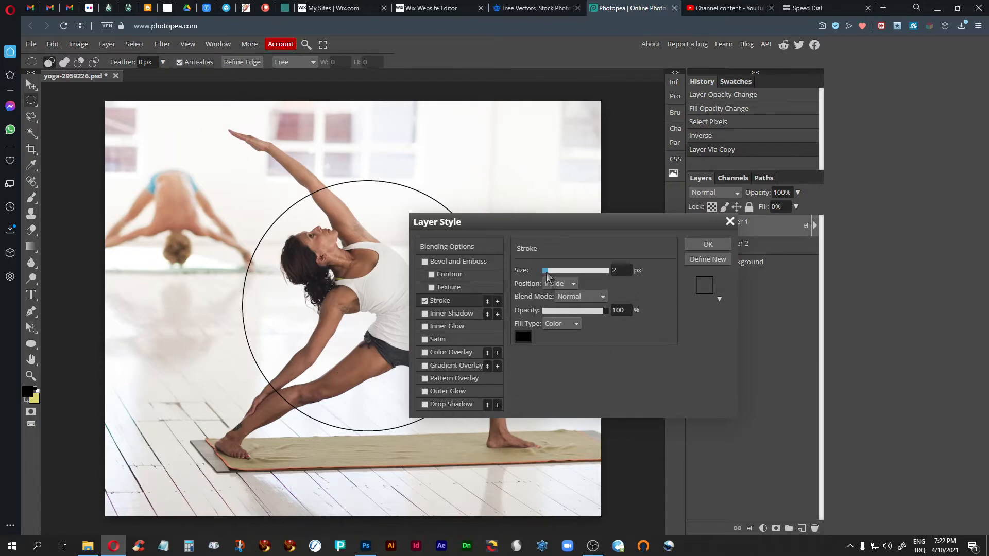
left_click_drag(546, 277, 549, 278)
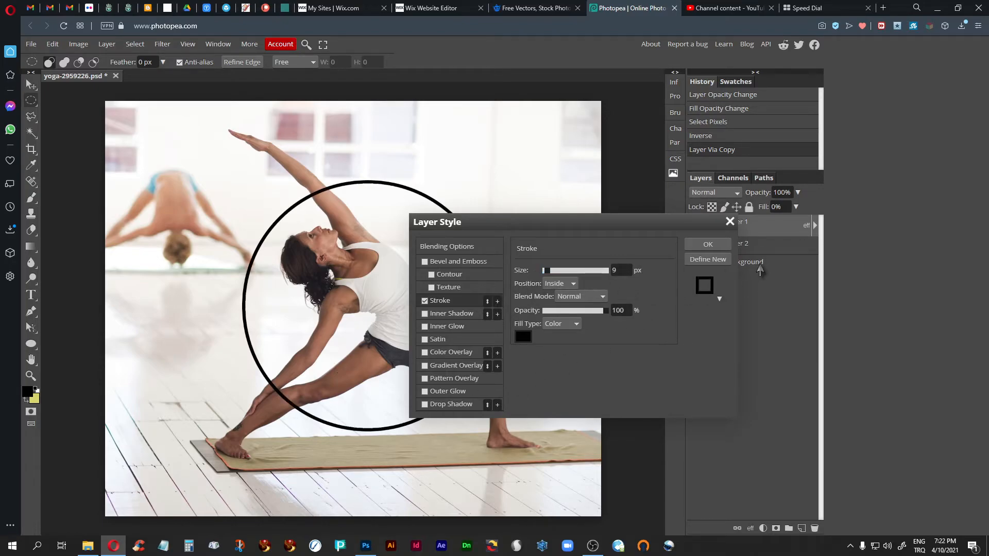
left_click(707, 244)
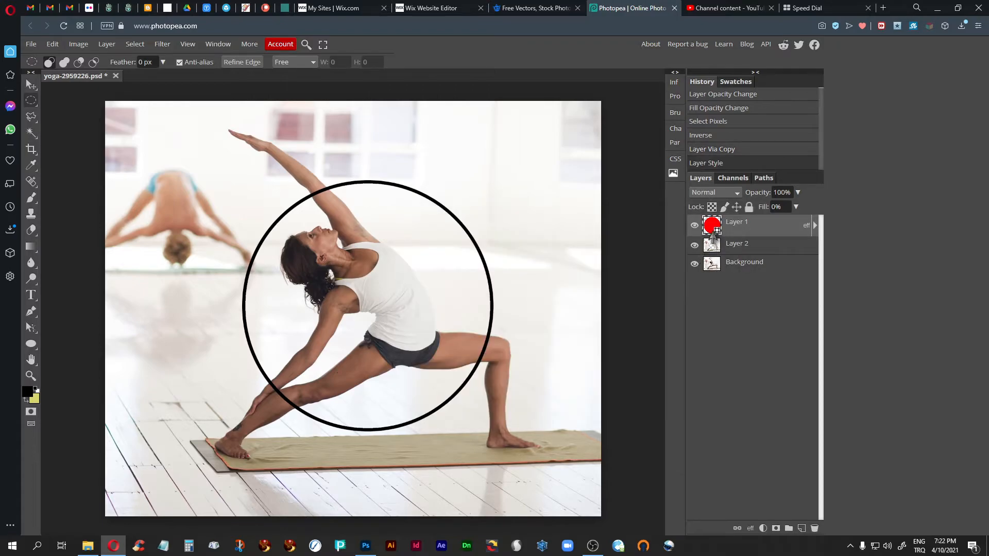
- Load the circle layer's outline as a selection and invert it to cover the surroundings
left_click(713, 233, "ctrl")
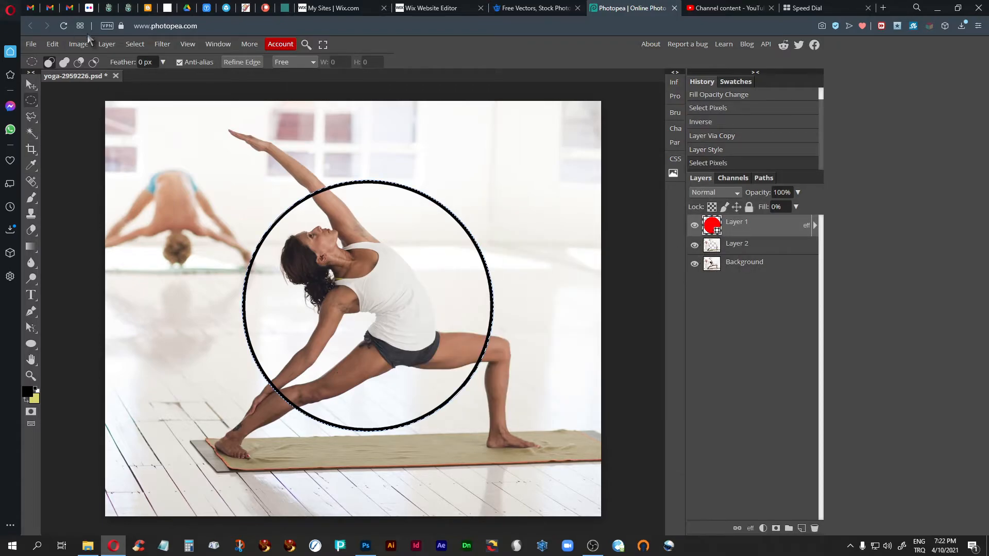
left_click(131, 44)
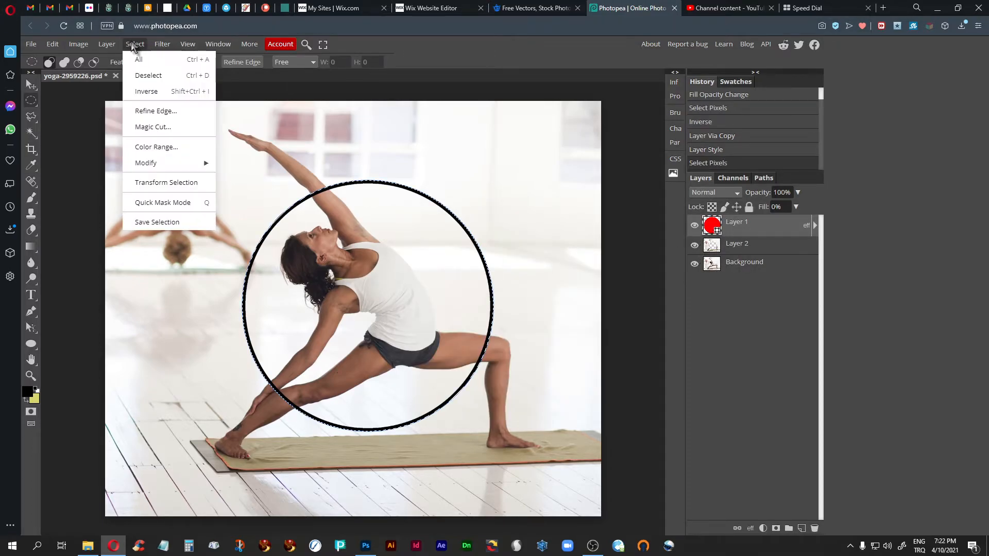
left_click(137, 89)
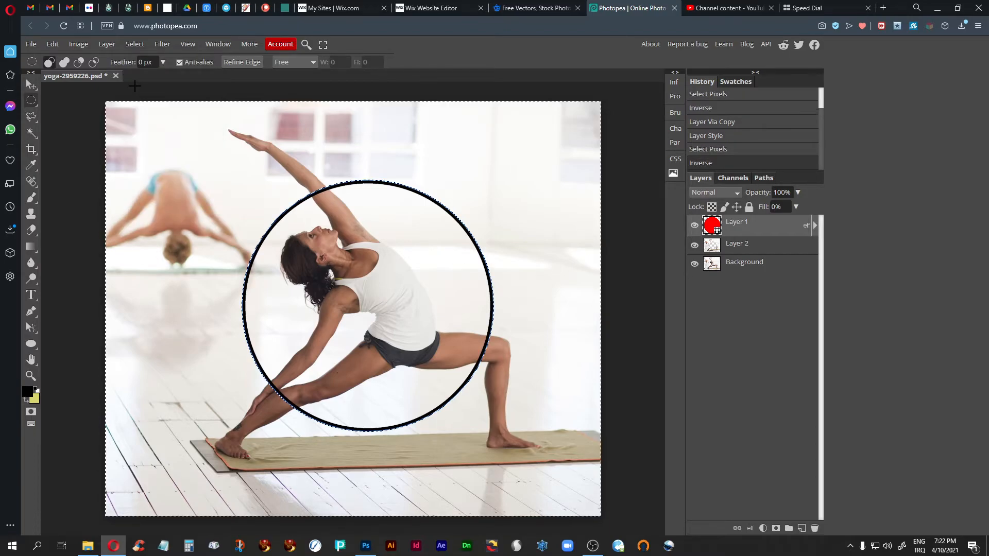
left_click(160, 45)
mouse_move(227, 147)
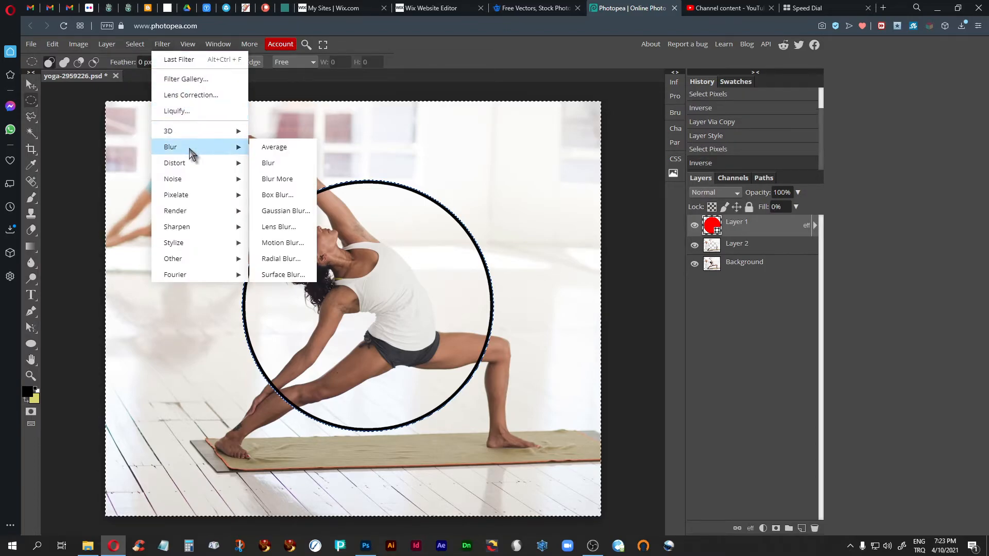
left_click(276, 213)
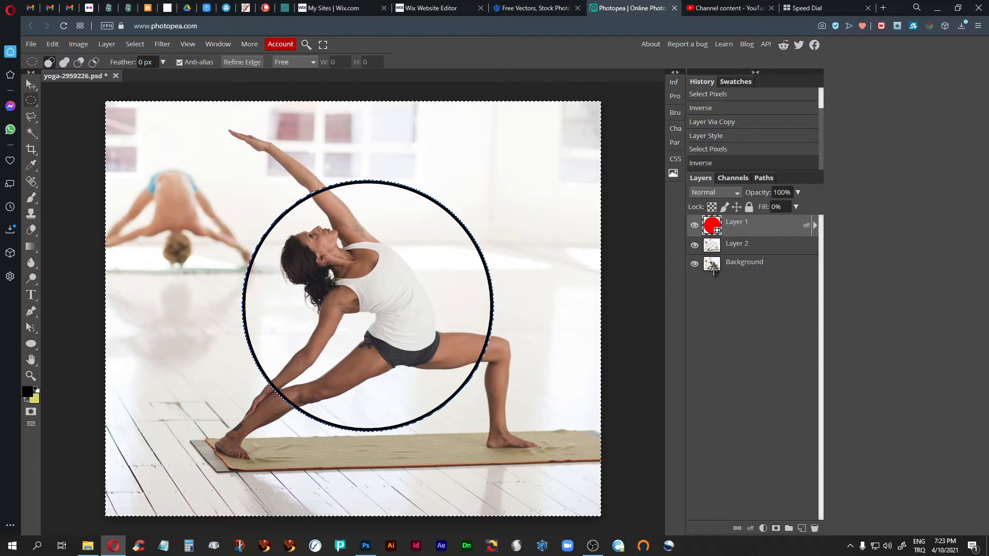
- Hide the copied surroundings layer and the selection edges, and apply a 23 px Gaussian Blur to the Background's surroundings
left_click(709, 265)
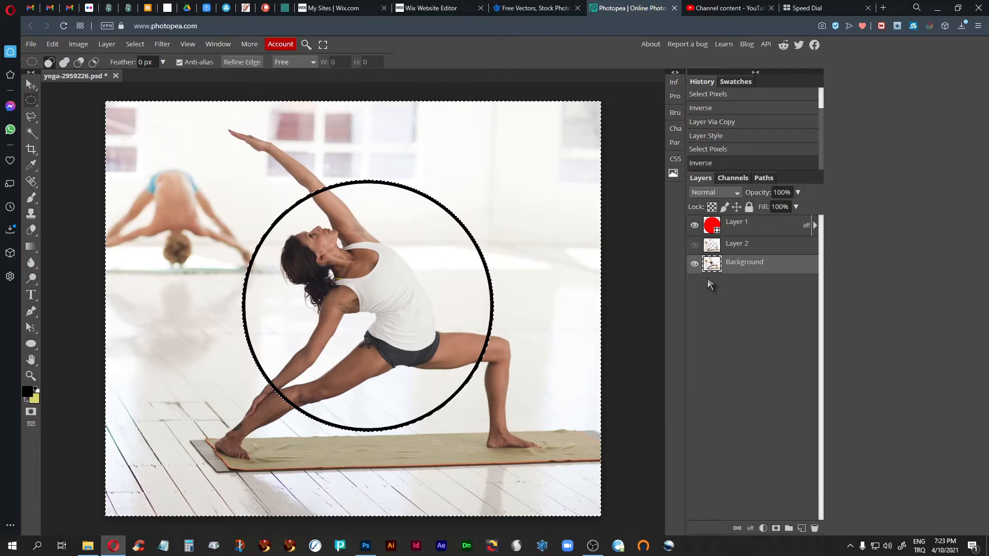
key("ctrl+d")
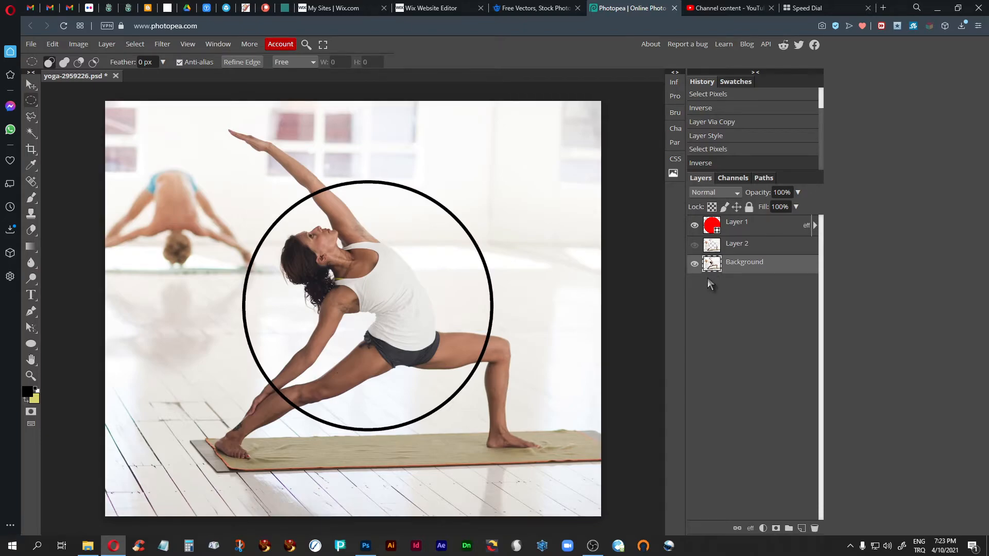
left_click(162, 45)
mouse_move(211, 149)
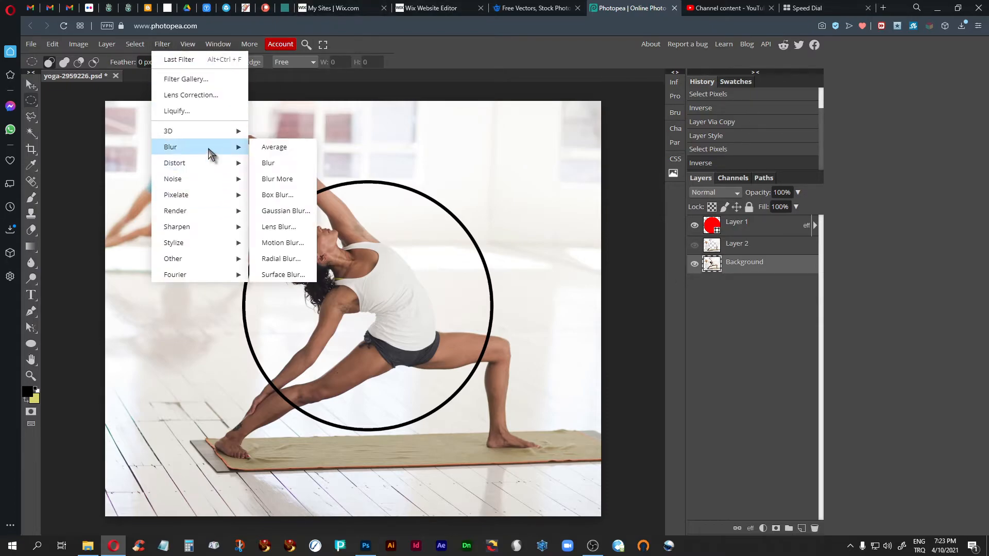
left_click(294, 213)
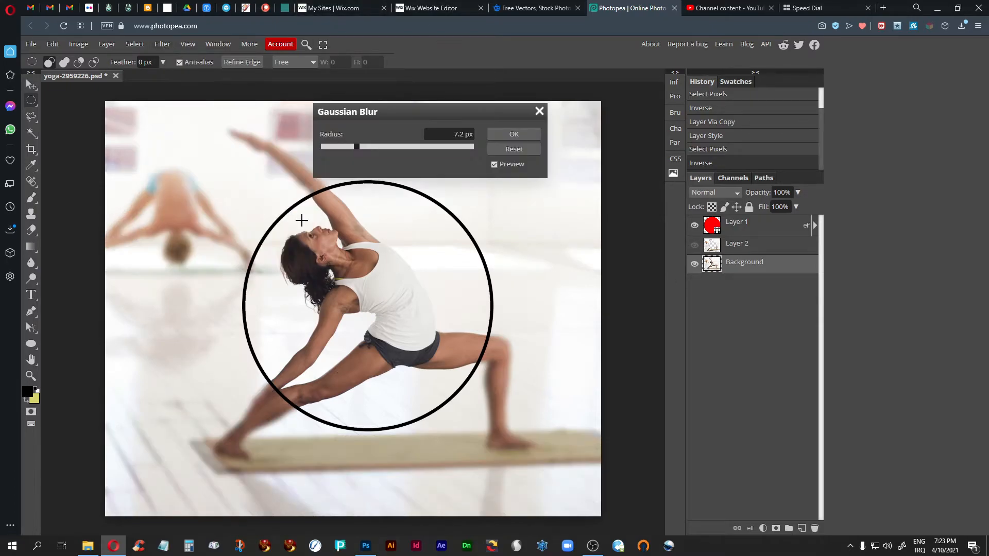
left_click_drag(357, 147, 377, 150)
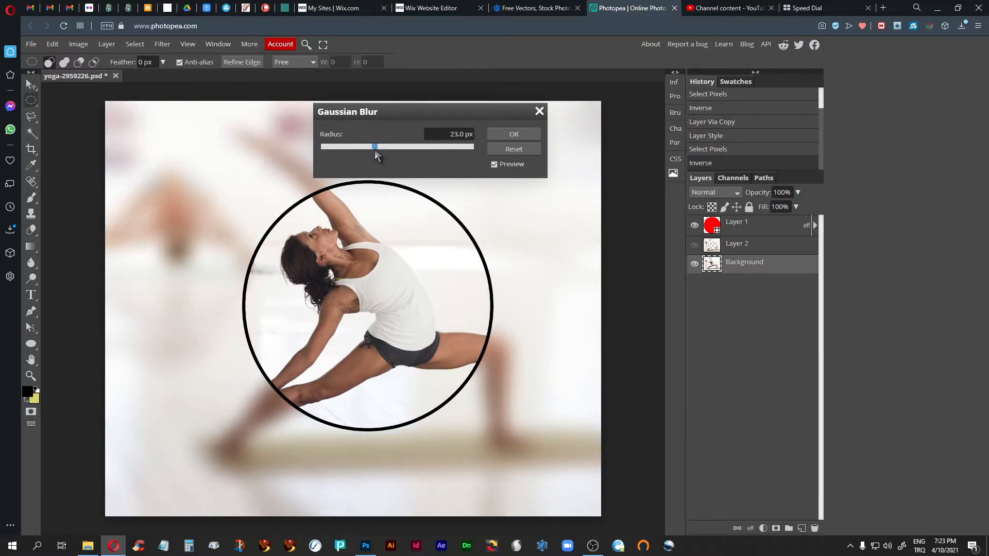
left_click(514, 135)
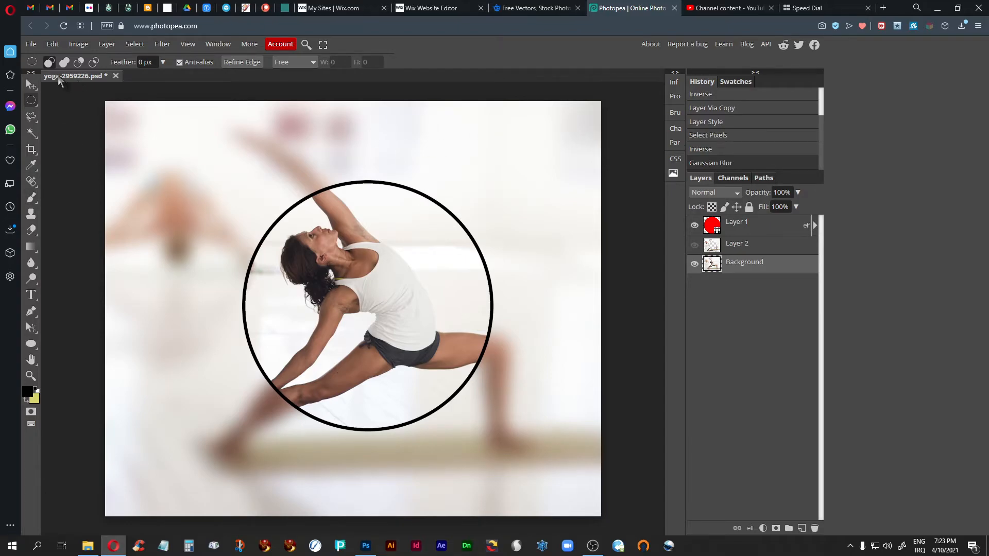
- Export the photo with the black ring and blurred surroundings as a JPG
left_click(32, 44)
mouse_move(95, 194)
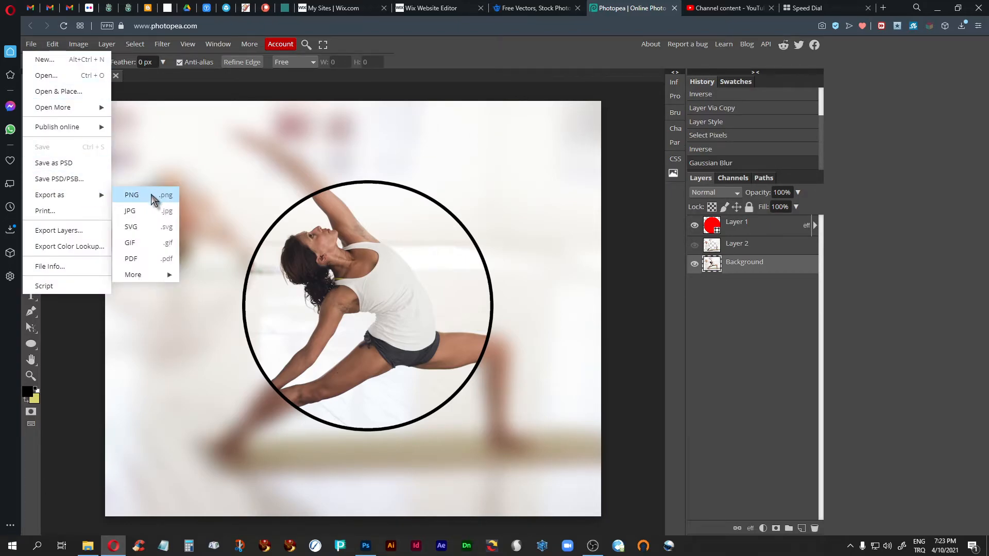
left_click(153, 212)
left_click(422, 258)
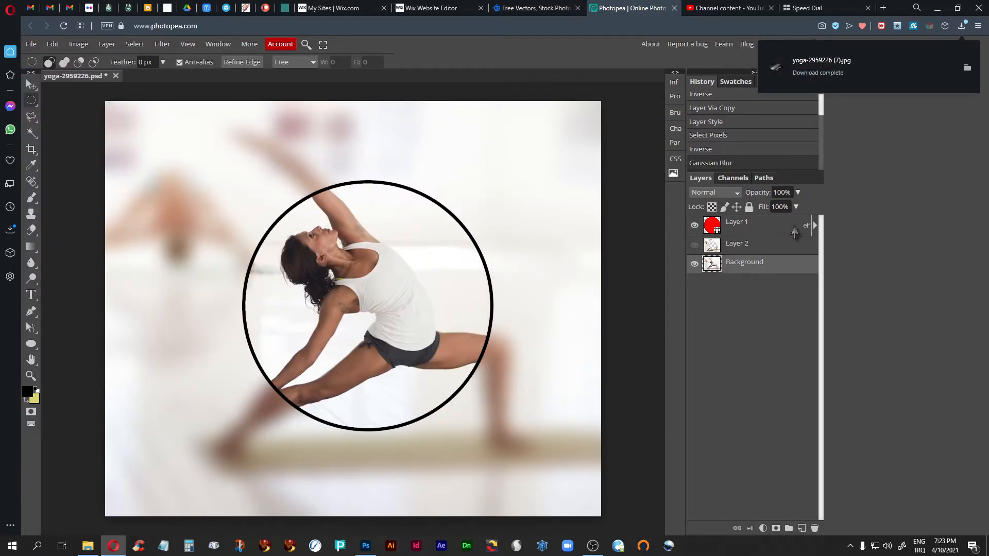
- Expand the circle layer's effects and turn its stroke effect off
left_click(814, 225)
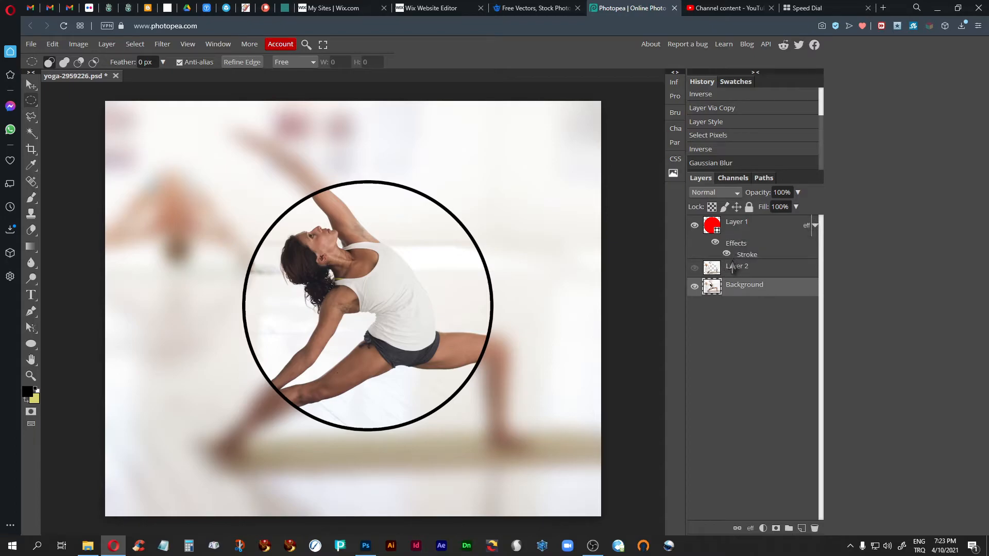
left_click(715, 243)
left_click(714, 242)
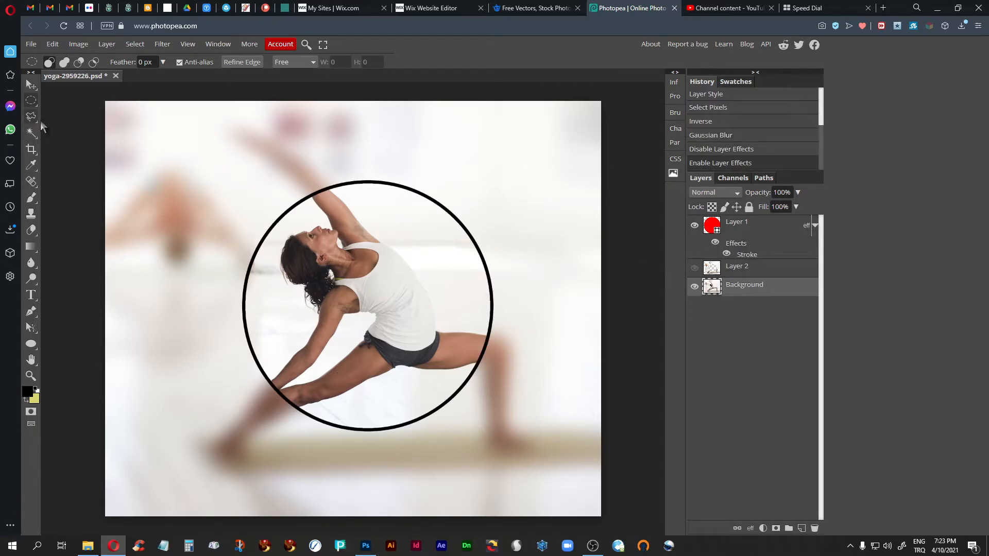
left_click(713, 242)
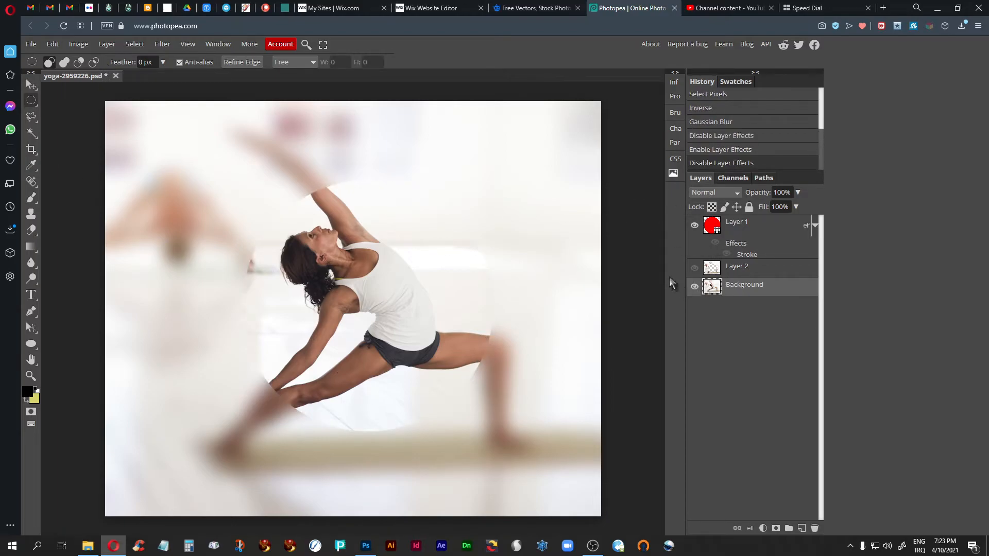
- Darken the blurred surroundings on the Background with Curves by pulling the middle of the RGB curve well downward
key("ctrl+m")
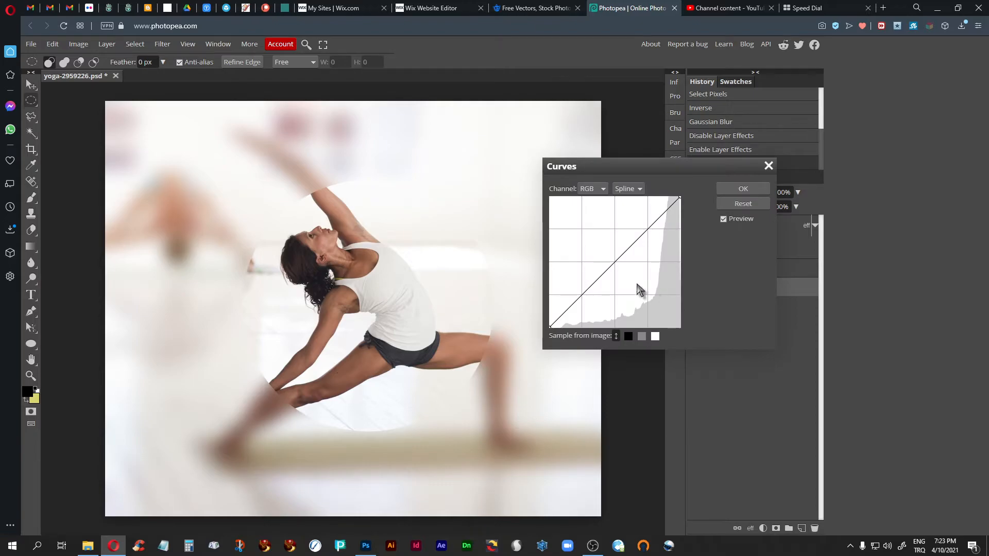
left_click_drag(615, 263, 626, 273)
left_click_drag(634, 282, 640, 287)
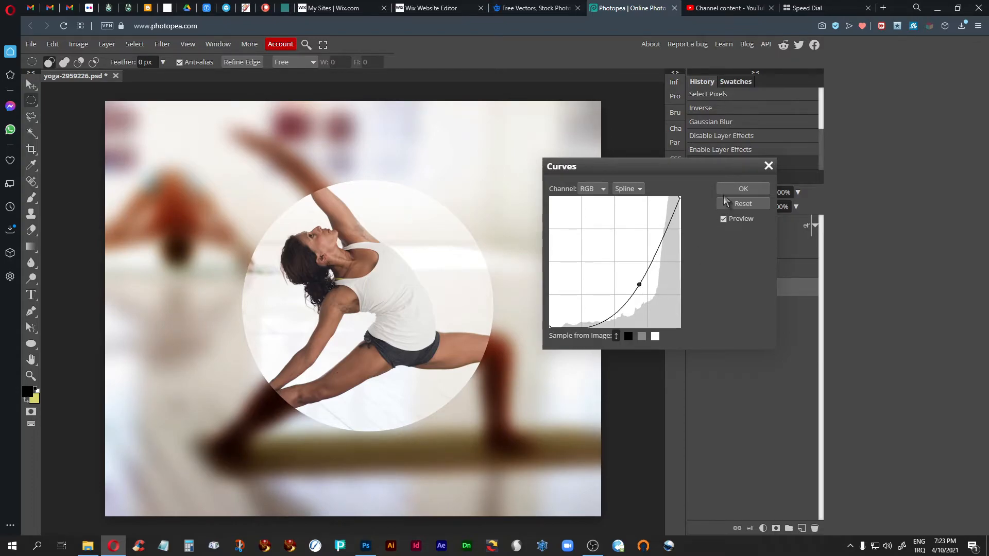
left_click(743, 188)
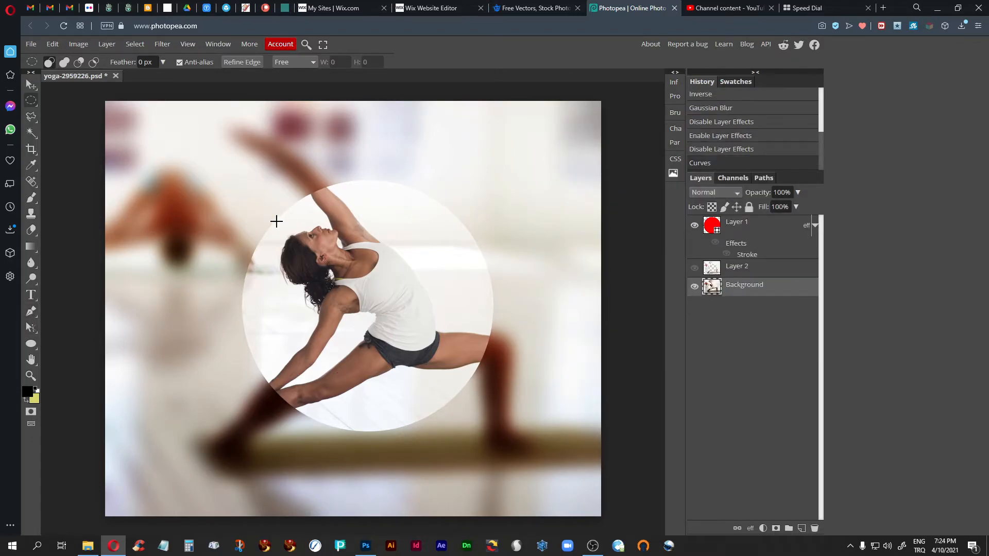
- Export the version with the darkened blurred surroundings and no ring as a JPG
left_click(31, 44)
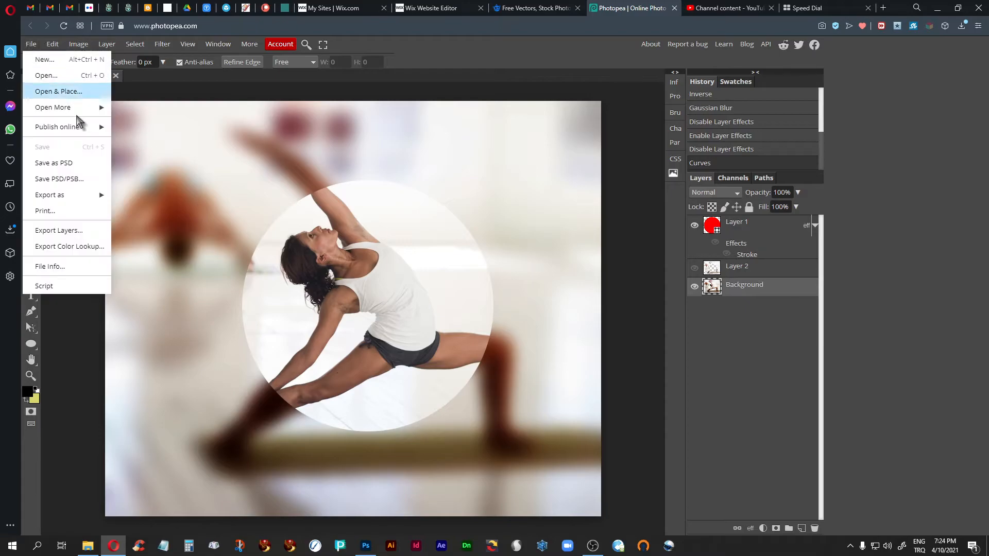
mouse_move(77, 196)
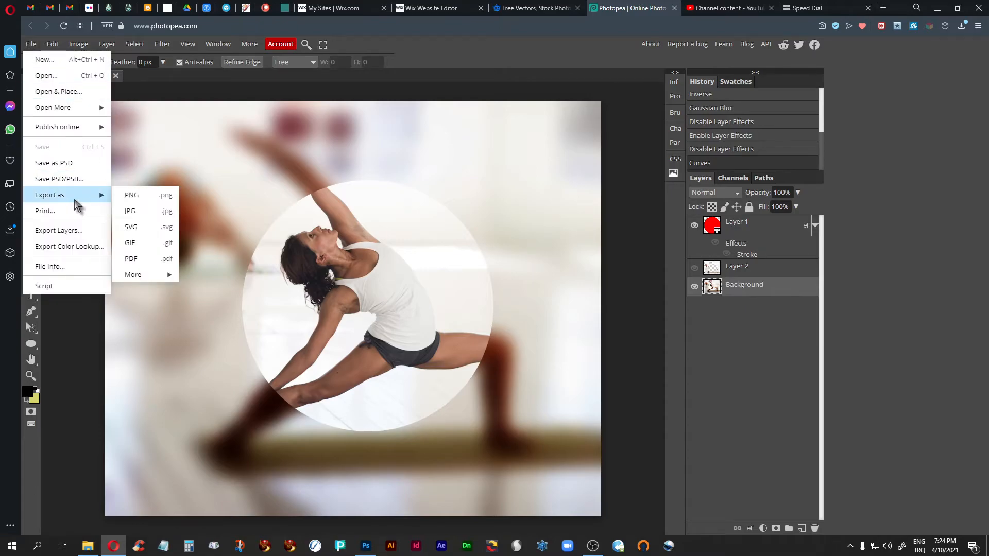
left_click(135, 216)
left_click(425, 253)
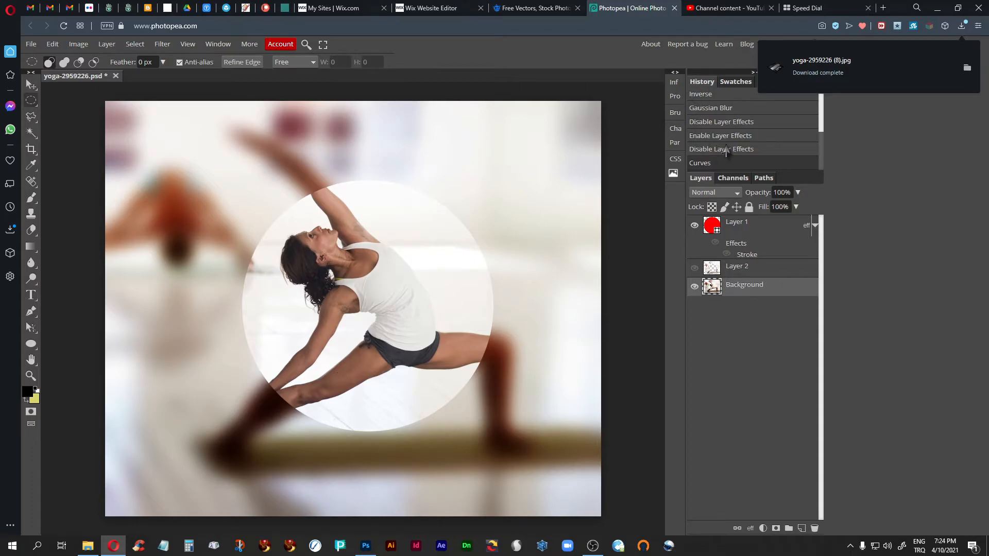
- Revert the photo to the Inverse history state and disable the circle layer's stroke effect
left_click(704, 95)
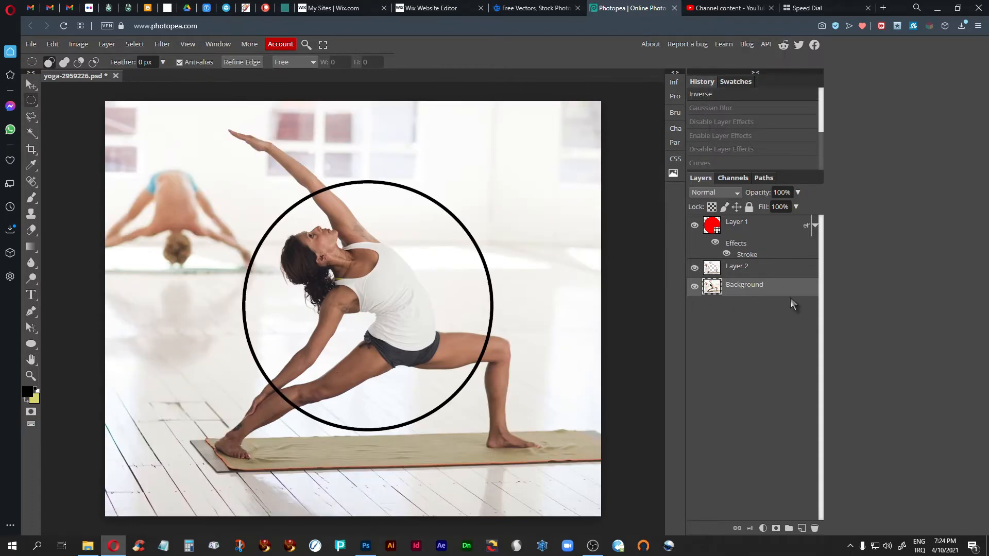
left_click(715, 242)
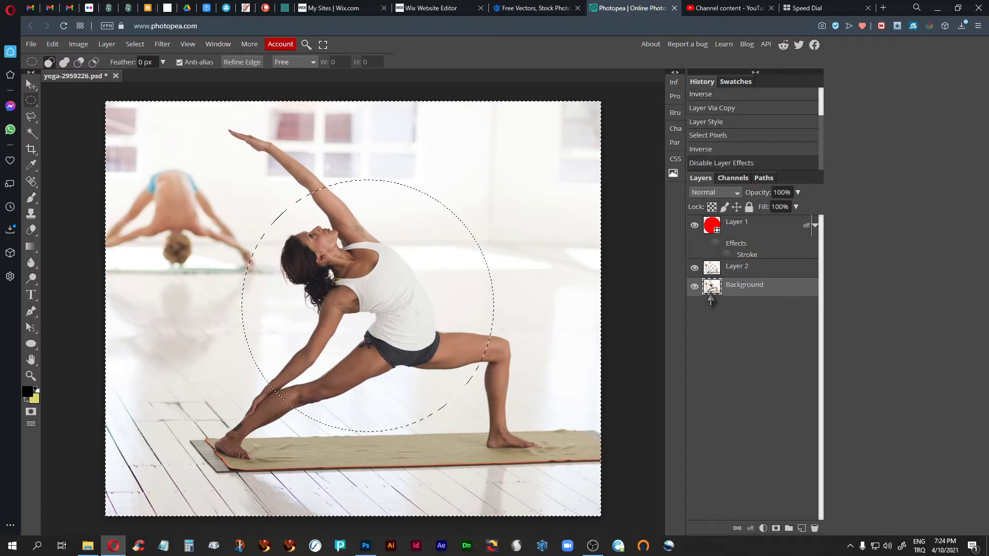
left_click(162, 45)
mouse_move(206, 149)
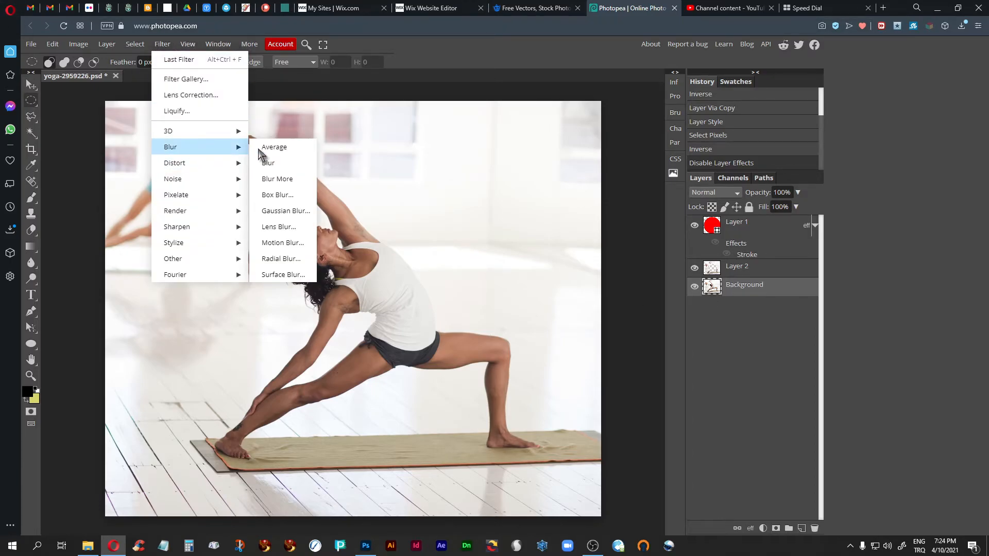
left_click(279, 227)
left_click_drag(165, 121, 514, 161)
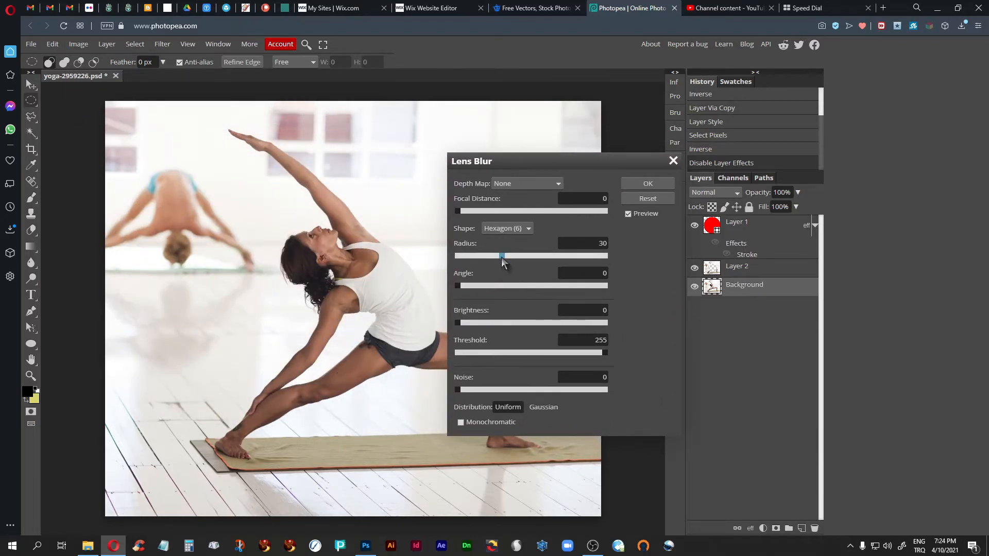
left_click_drag(468, 212, 512, 227)
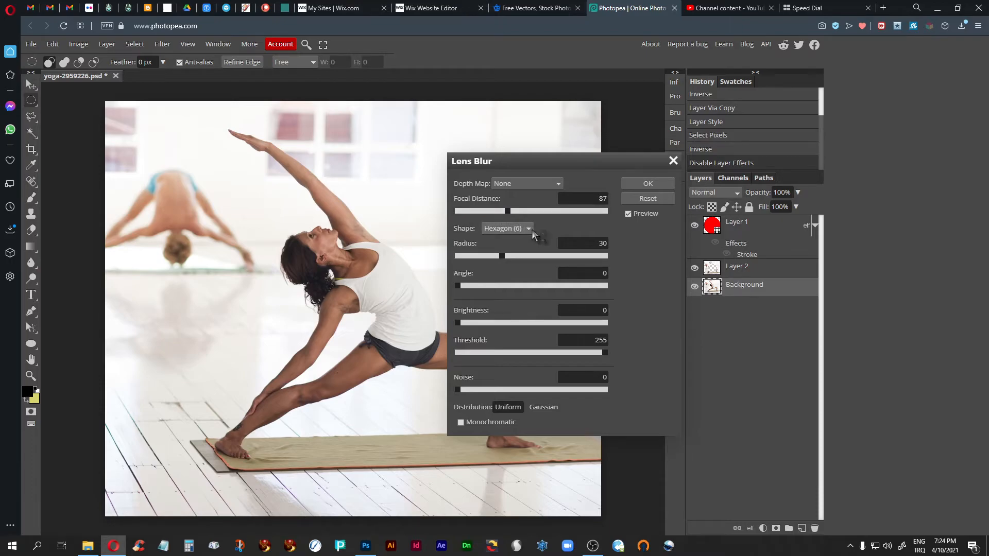
left_click(528, 227)
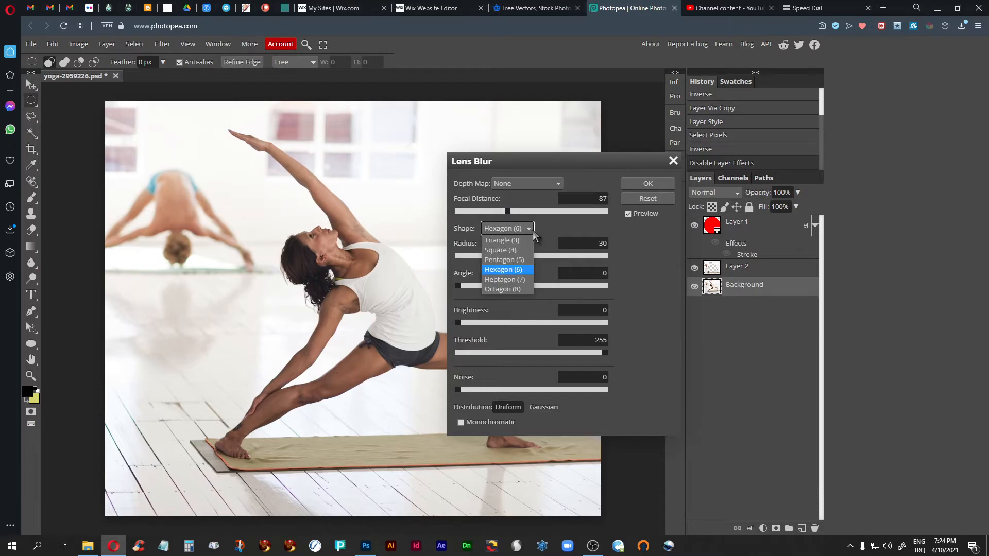
left_click(673, 161)
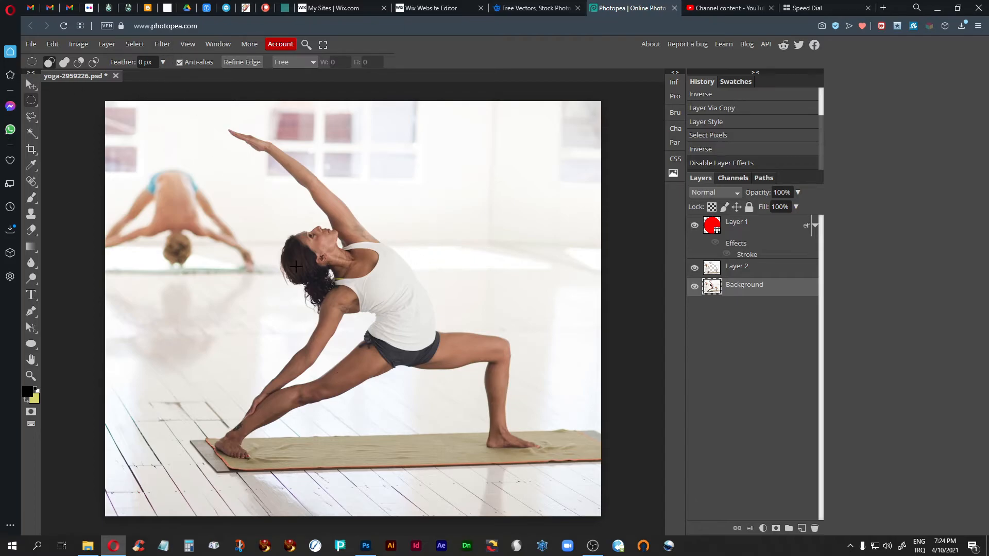
left_click(158, 44)
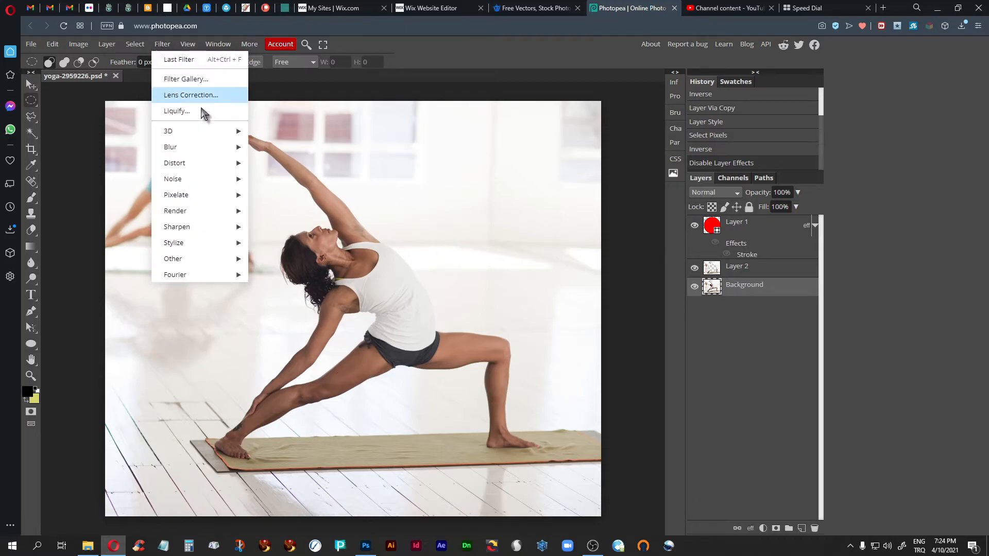
mouse_move(193, 180)
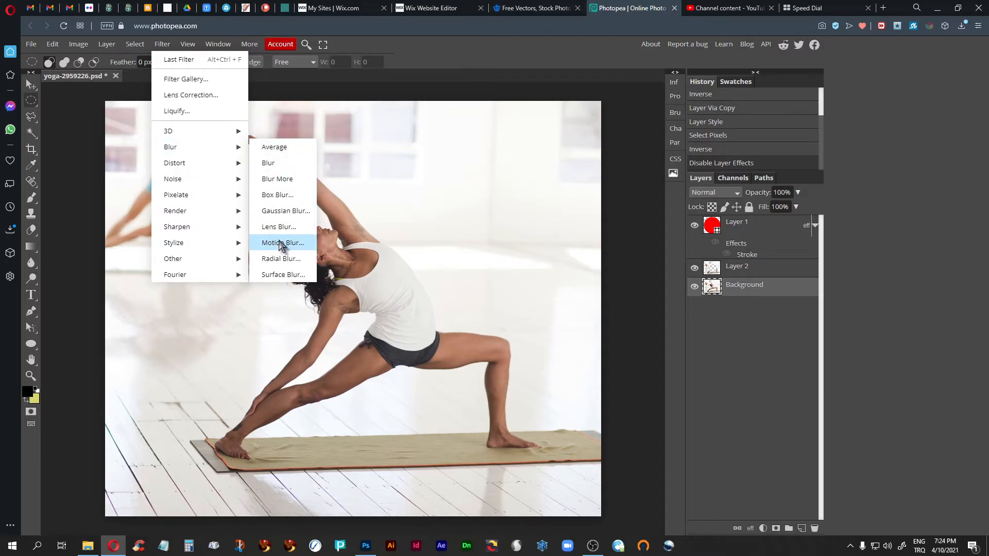
left_click(281, 244)
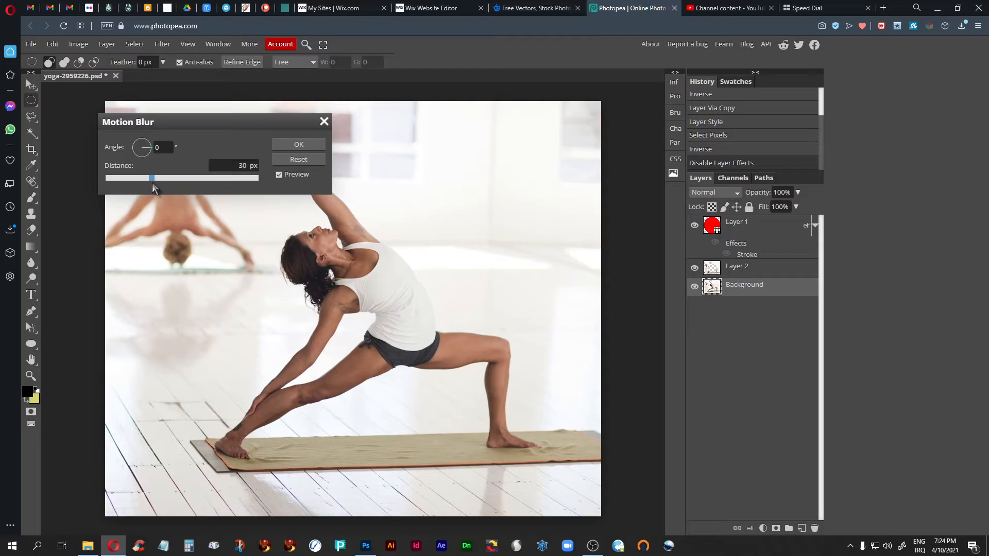
left_click_drag(214, 122, 513, 226)
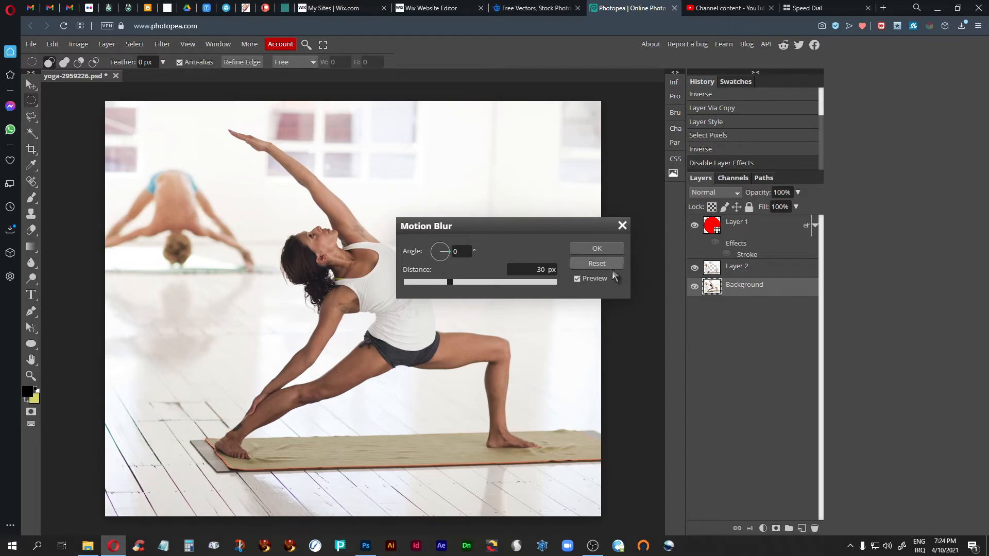
left_click(622, 227)
- Hide Layer 2 and apply an 82 px Motion Blur at 0° to the selected surroundings on the Background
left_click(694, 268)
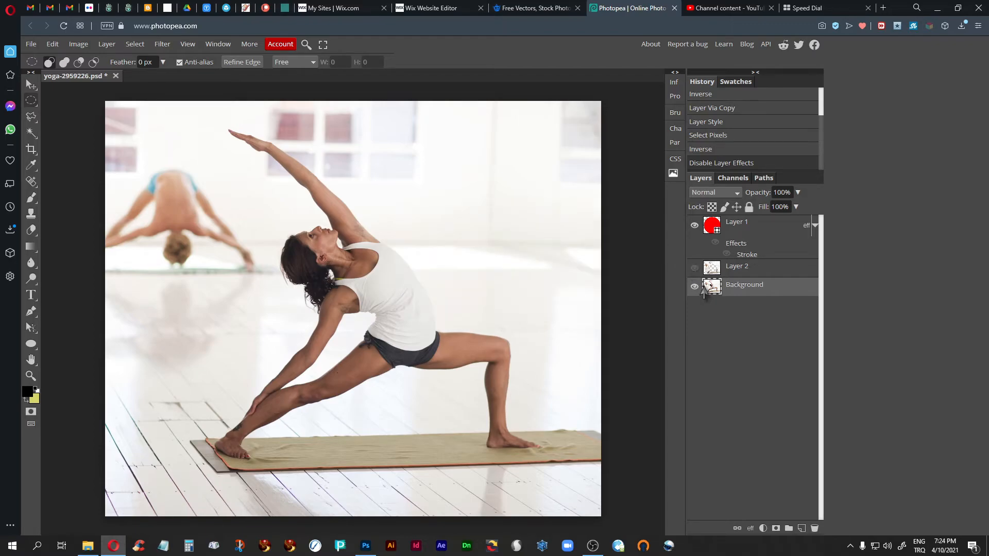
left_click(162, 44)
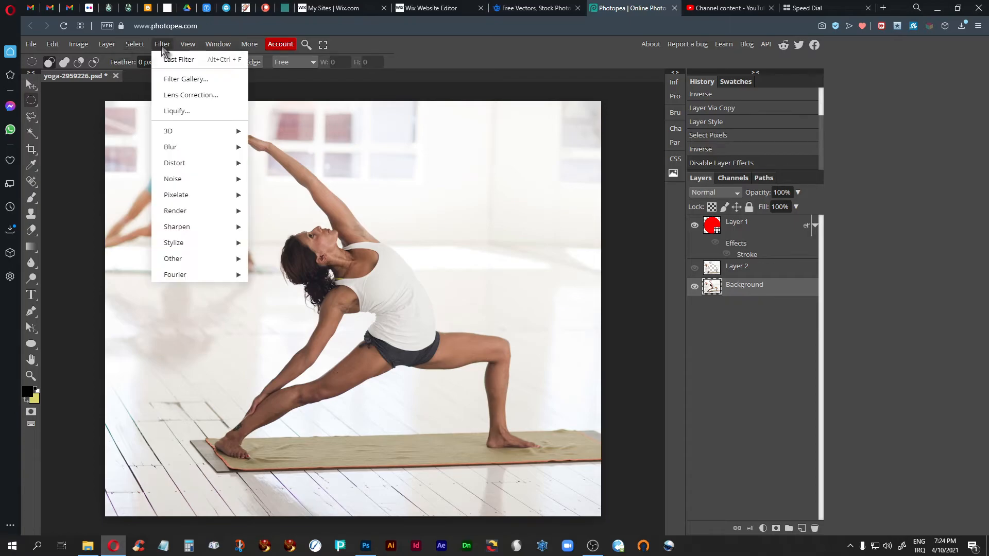
mouse_move(211, 147)
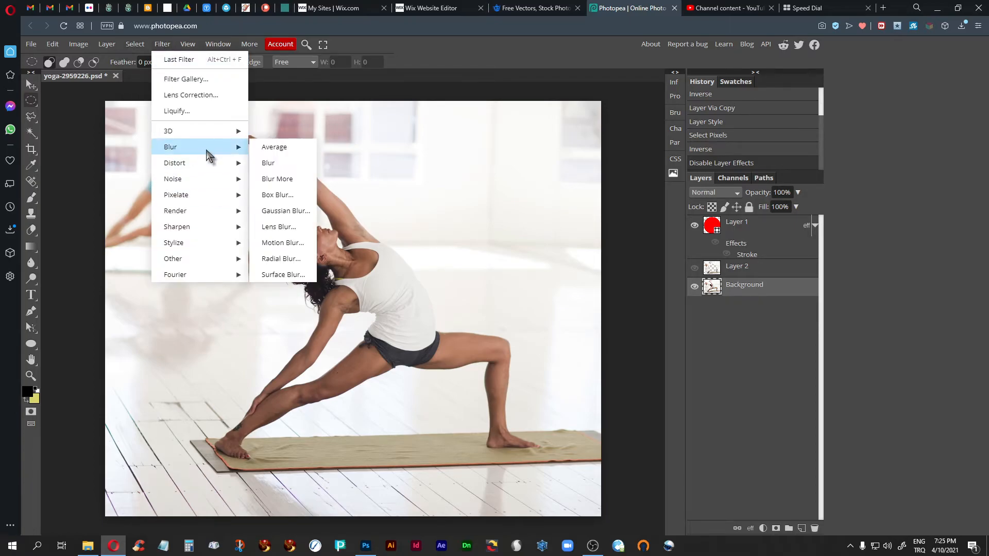
left_click(282, 243)
left_click_drag(413, 280, 527, 286)
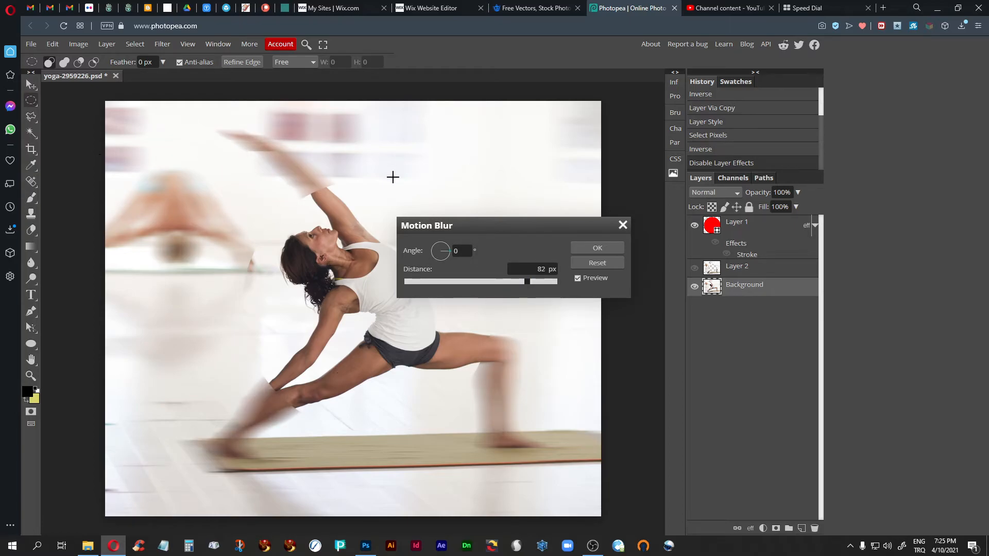
left_click(579, 247)
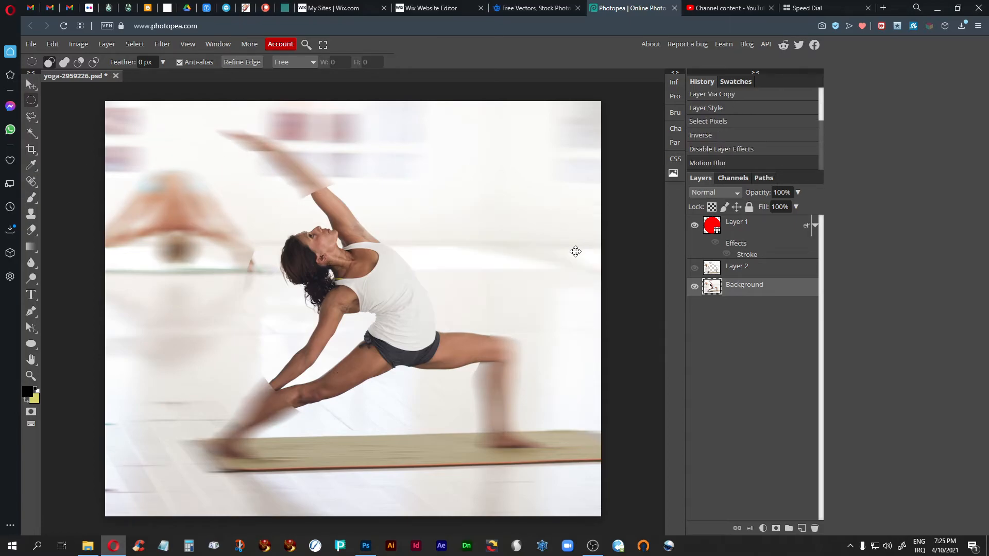
- Re-enable the circle layer's effects and set its stroke size to 1 px
left_click(715, 242)
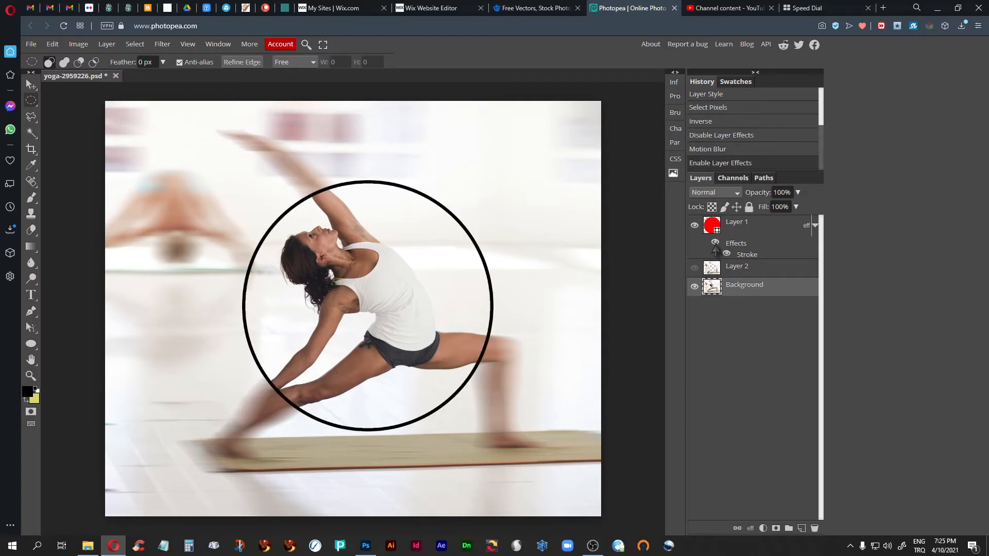
double_click(740, 256)
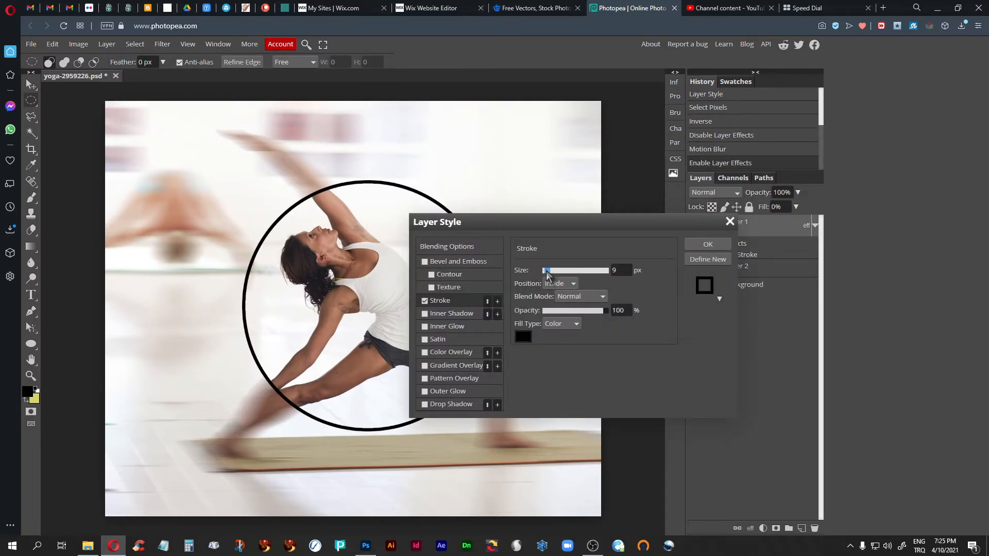
left_click_drag(547, 276, 545, 276)
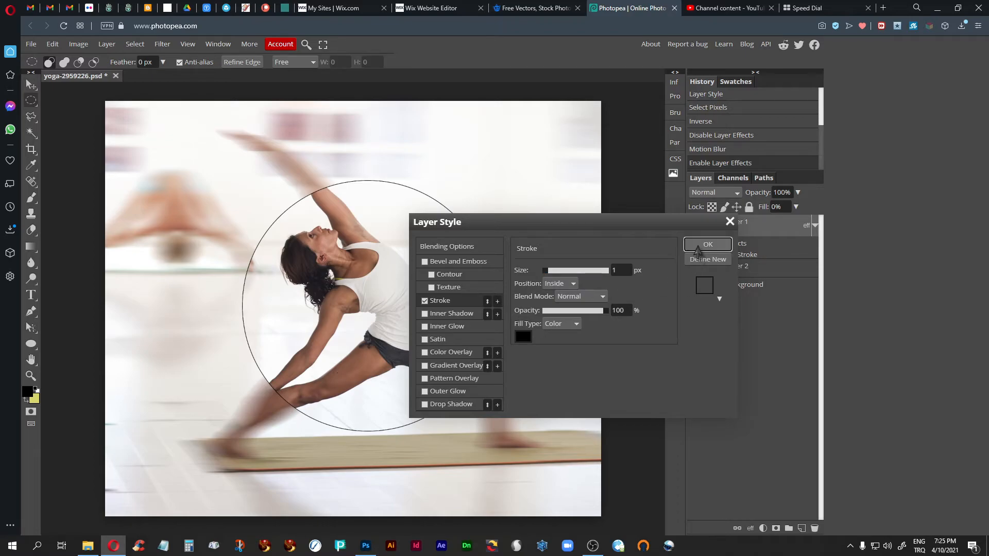
left_click(704, 246)
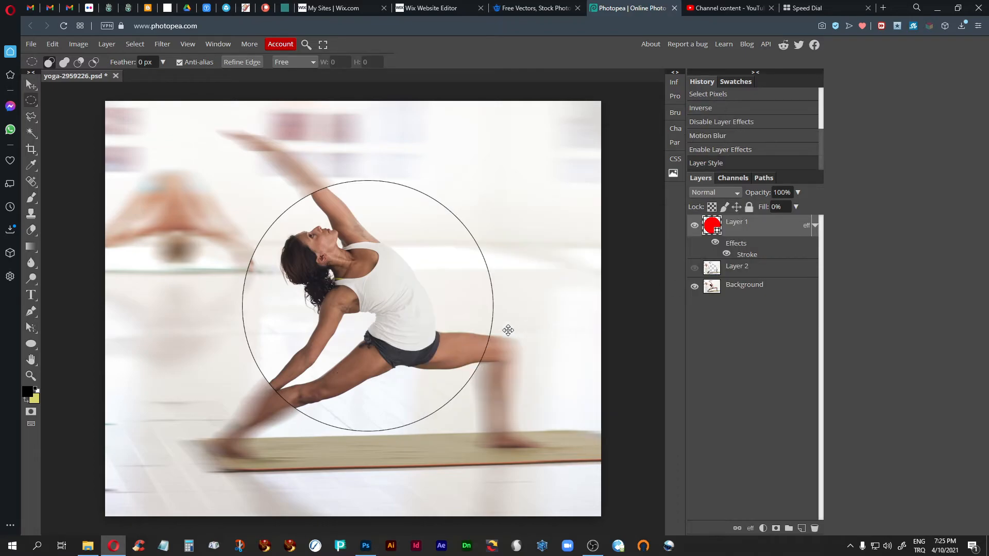
- Export the motion-blurred version with the thin ring as a JPG
left_click(31, 44)
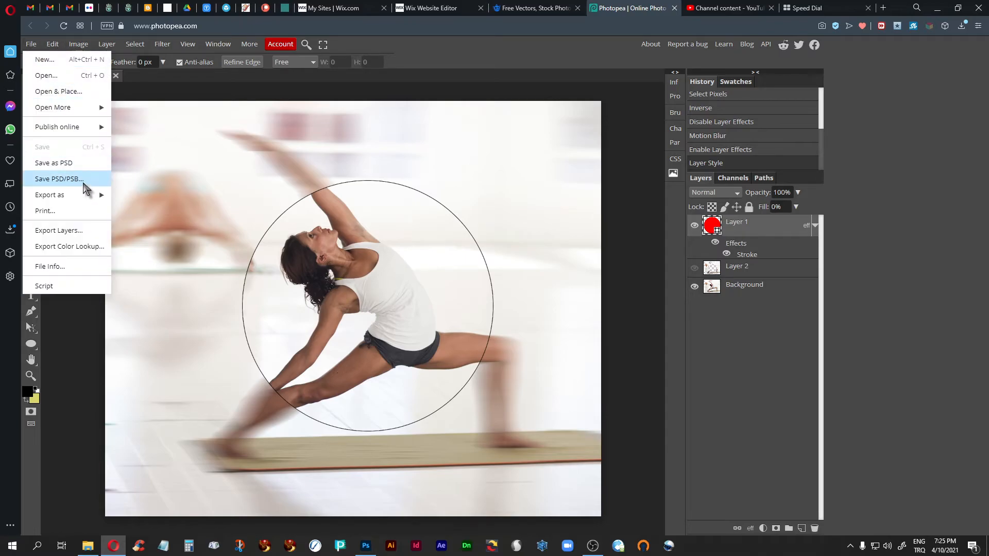
mouse_move(96, 201)
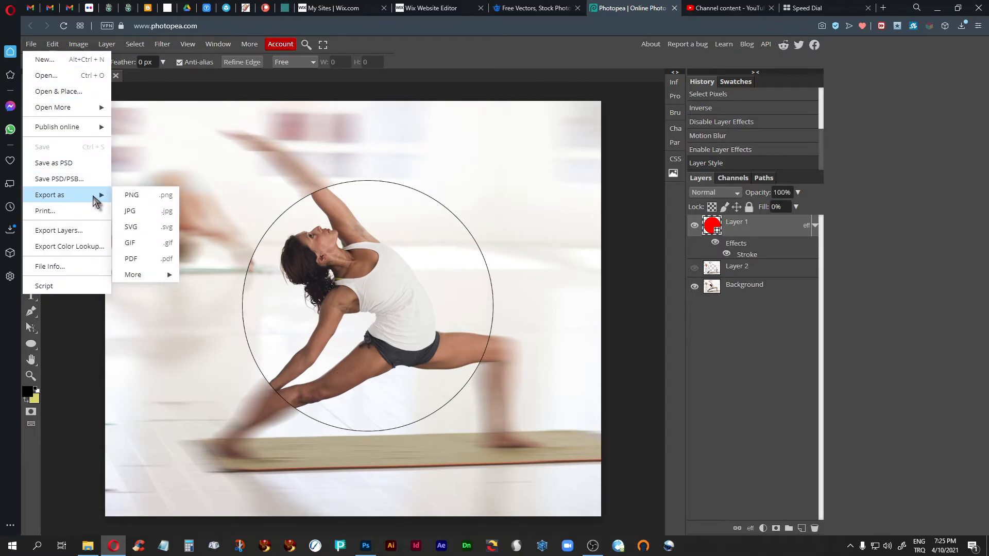
left_click(147, 211)
left_click(397, 255)
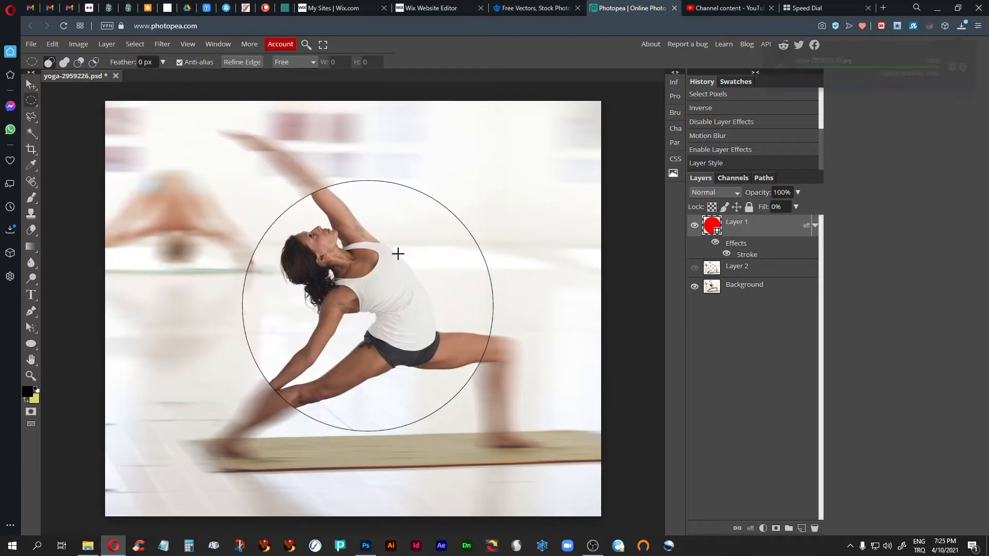
- Colorize the blurred surroundings on the Background teal using Hue/Saturation with hue -171 and saturation 31
left_click(711, 289)
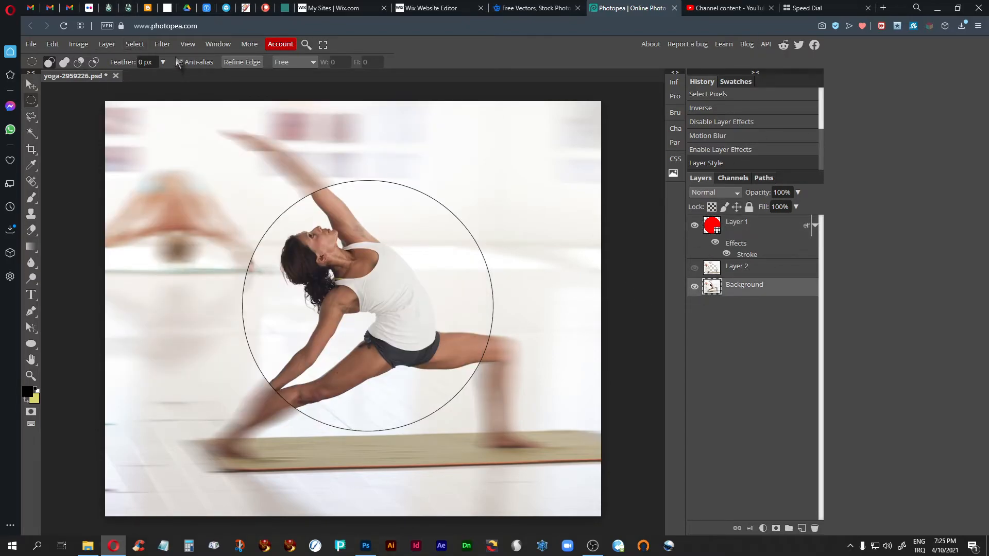
left_click(79, 43)
mouse_move(103, 59)
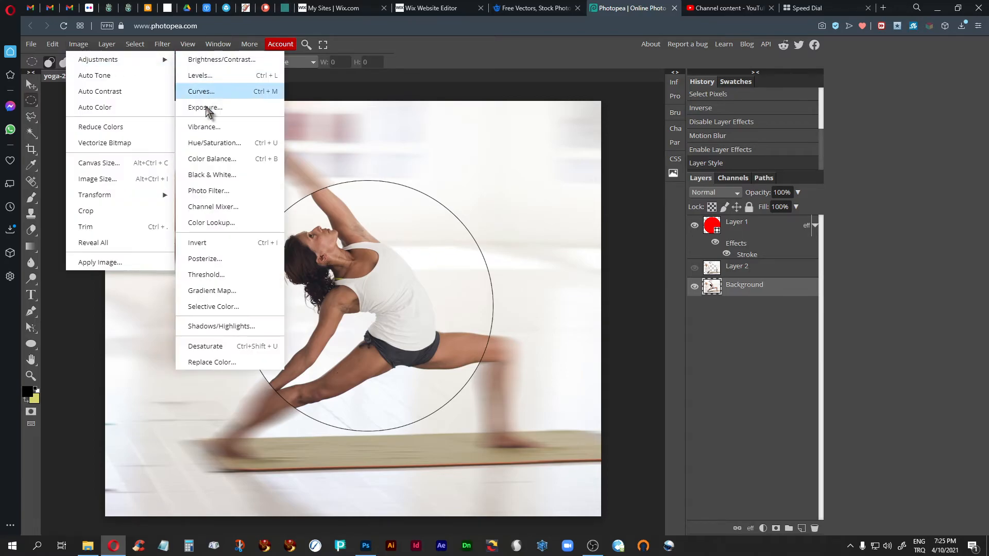
left_click(214, 144)
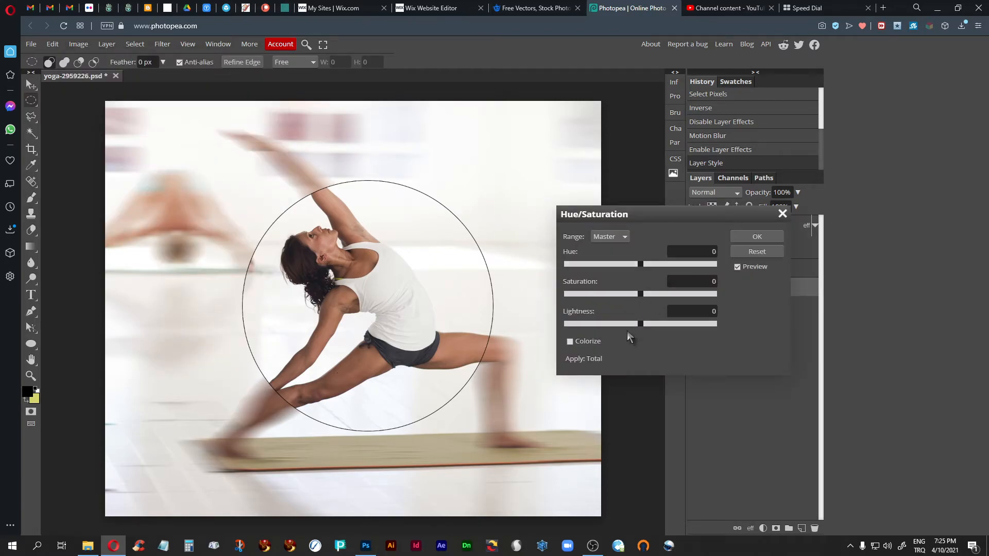
left_click(569, 341)
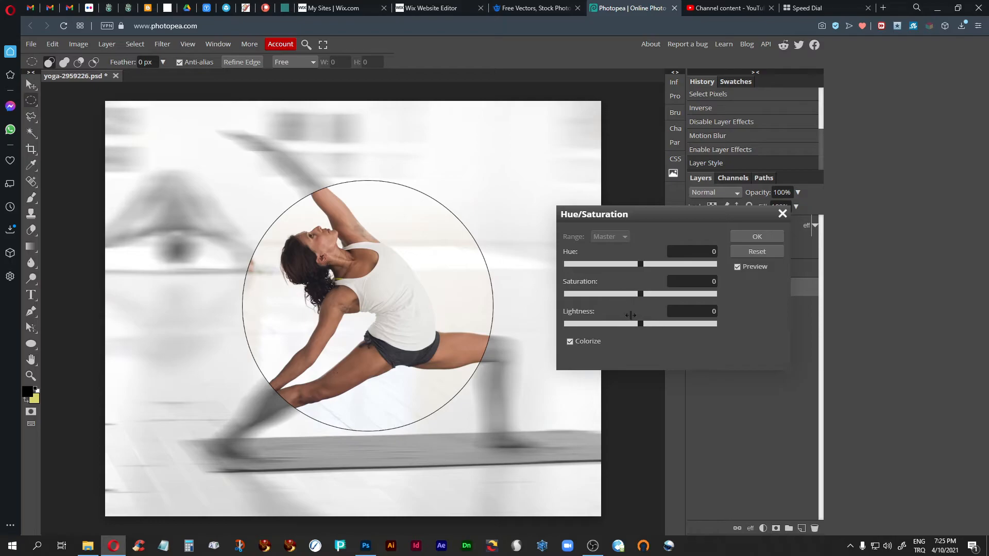
mouse_move(645, 296)
left_mouse_down()
mouse_move(672, 297)
mouse_move(664, 299)
left_mouse_up()
left_click_drag(642, 267, 571, 270)
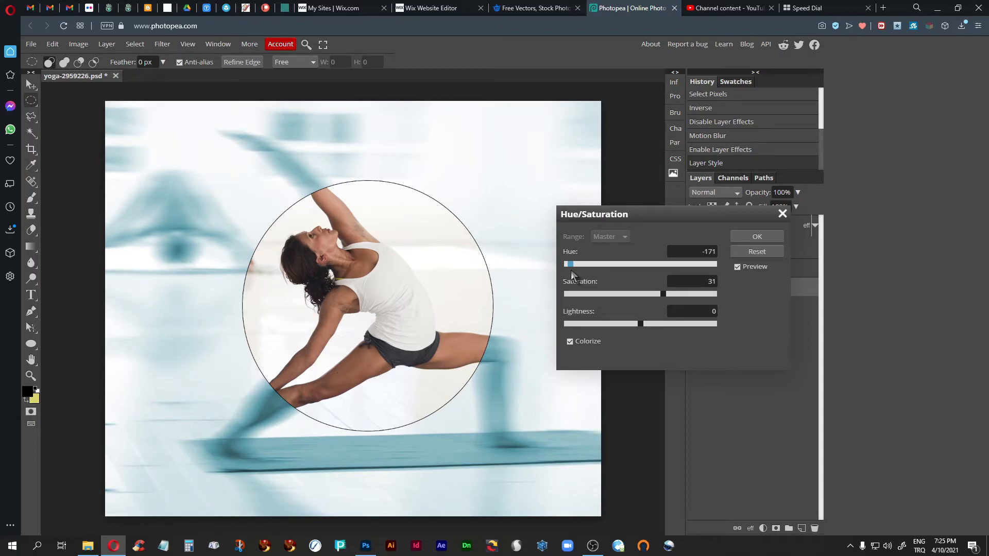
left_click(743, 237)
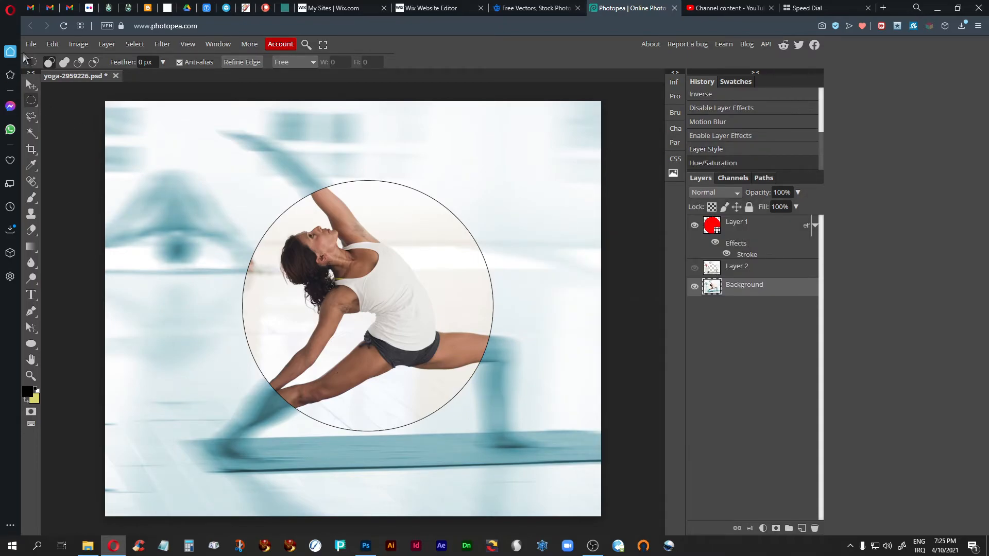
- Invert the selection, colorize the area inside the circle with hue 0, saturation 31 and lightness 4, and deselect
left_click(136, 44)
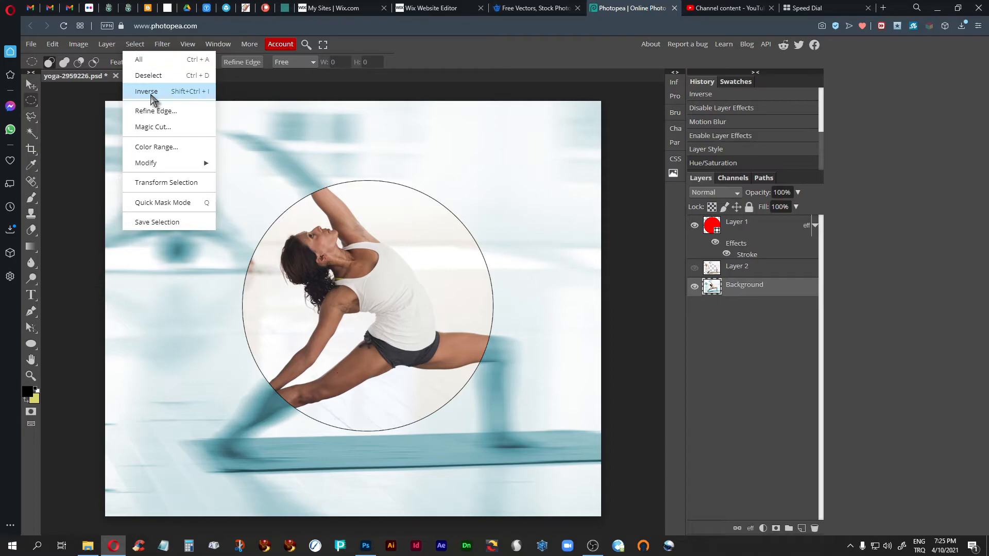
left_click(146, 91)
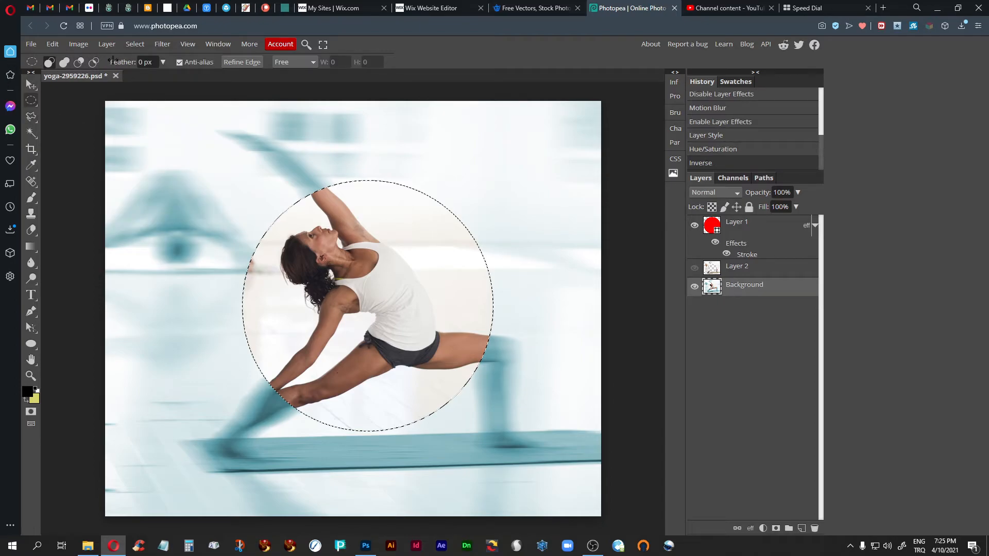
key("ctrl+u")
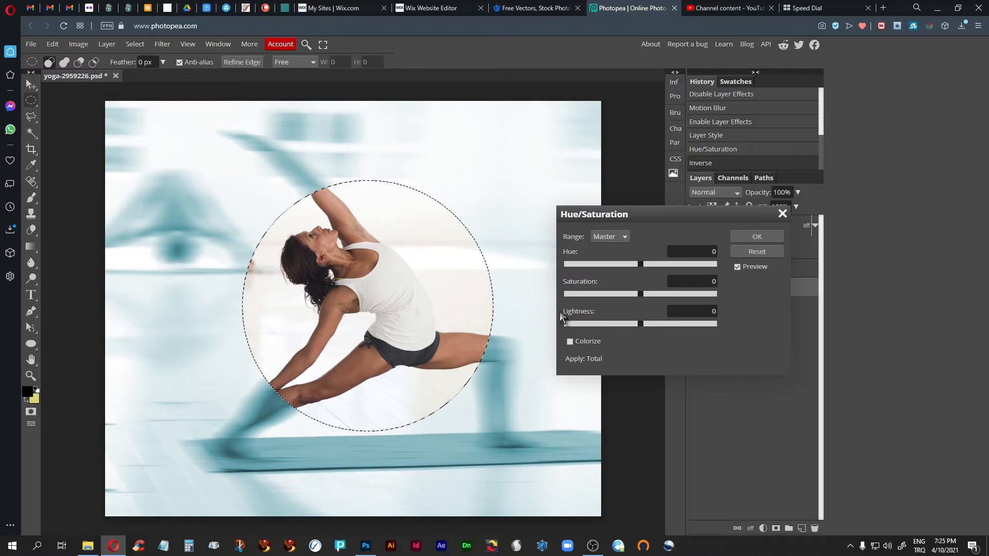
left_click(569, 341)
left_click_drag(640, 294, 665, 293)
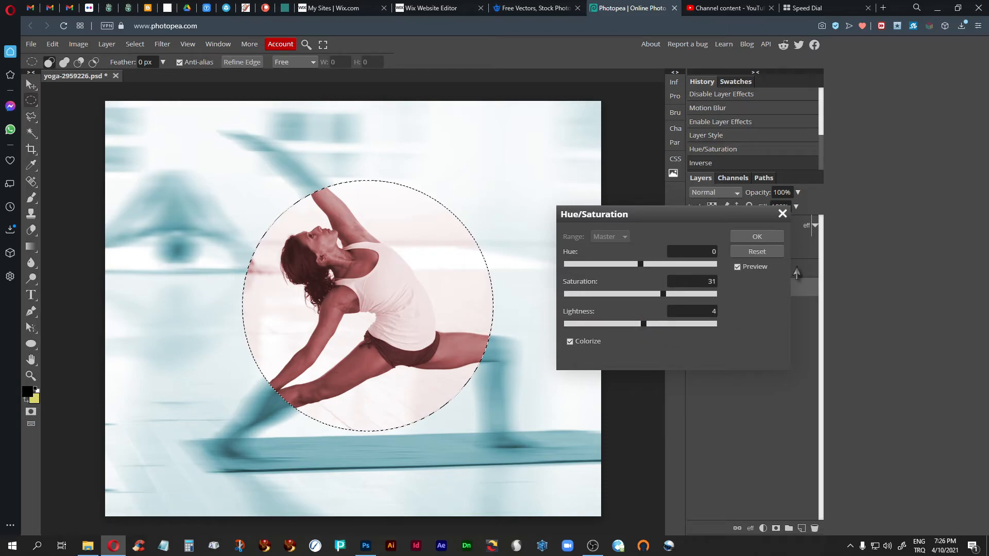
left_click(756, 236)
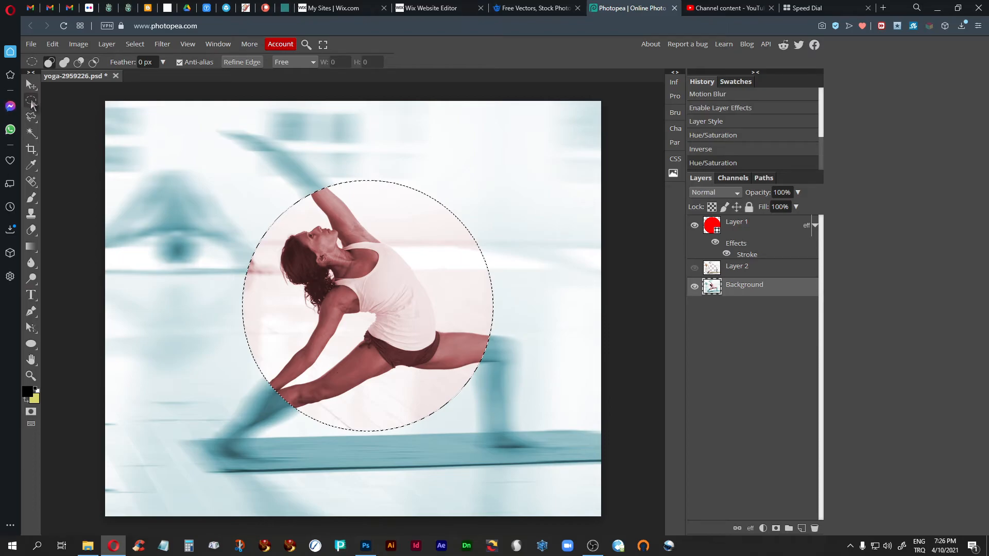
left_click(92, 124)
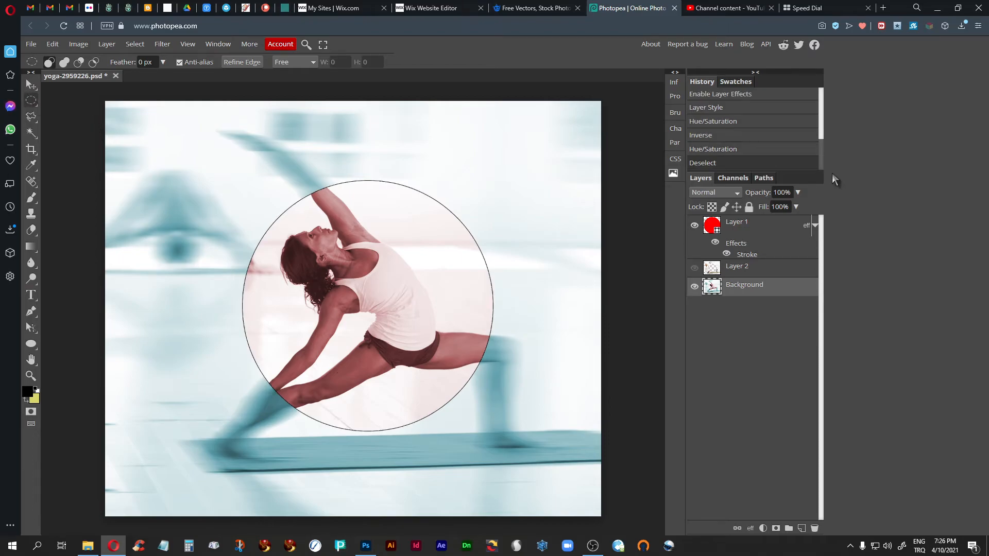
- Change the circle layer's stroke colour to near-white f8fbfb and set its size to 21 px
left_click(726, 254)
left_click(726, 254)
double_click(746, 254)
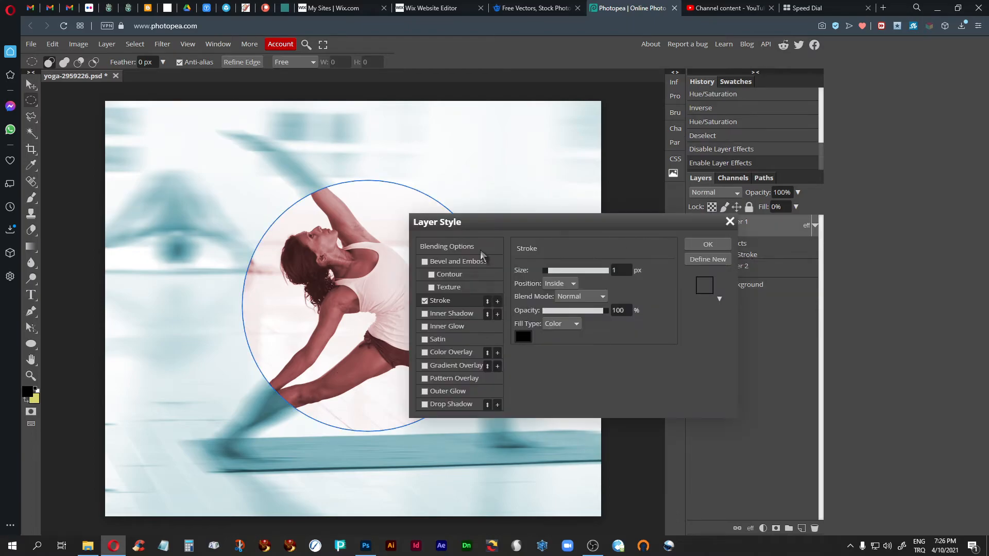
left_click(523, 336)
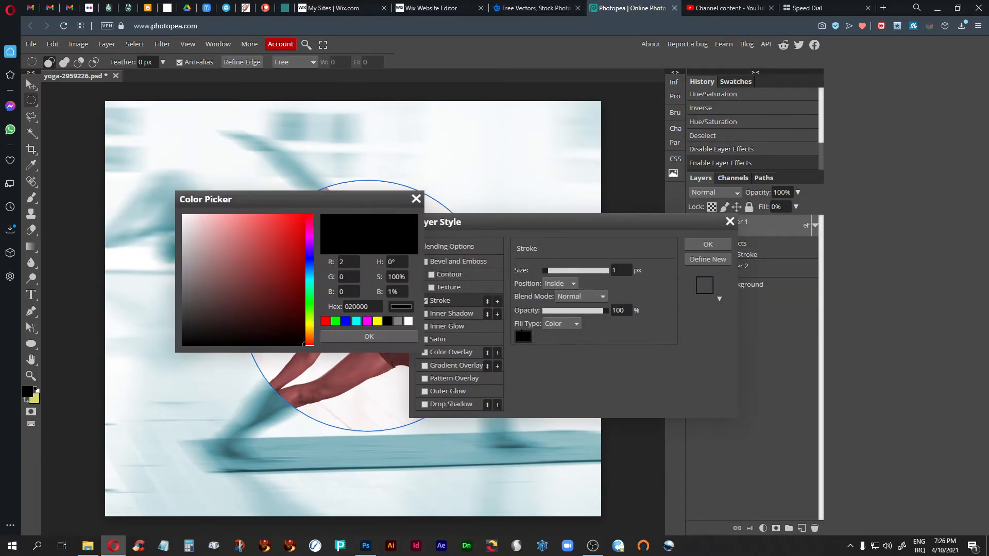
left_click(535, 164)
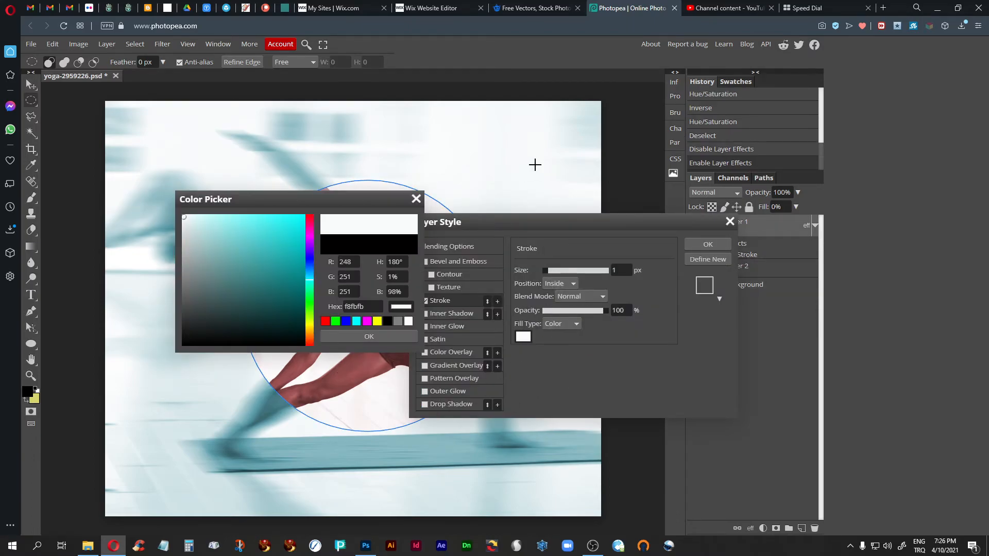
left_click(369, 336)
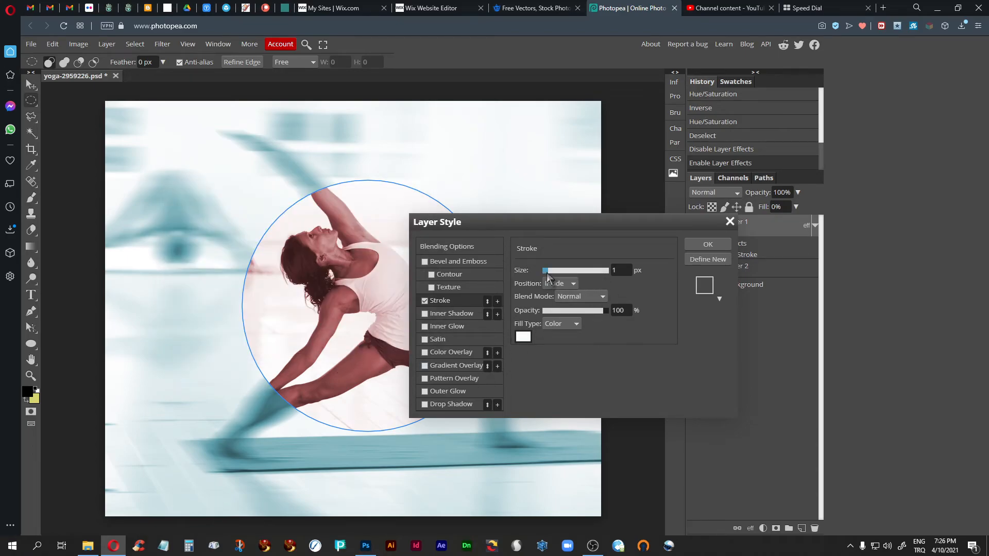
left_click_drag(548, 276, 553, 279)
left_click(708, 245)
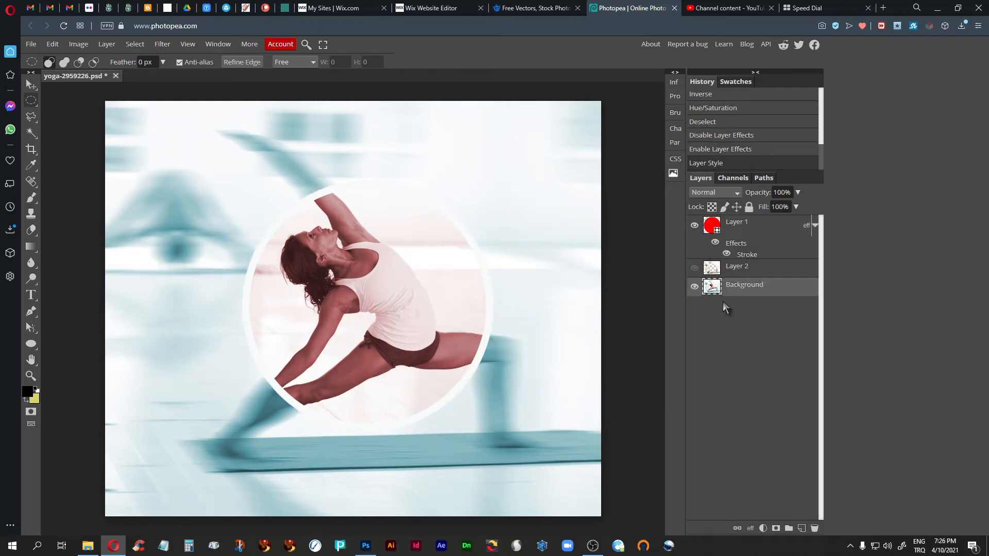
- Set the circle's stroke to Overlay blend mode, 81 px size and 72% opacity, and clear the selection
left_click(727, 254)
left_click(726, 253)
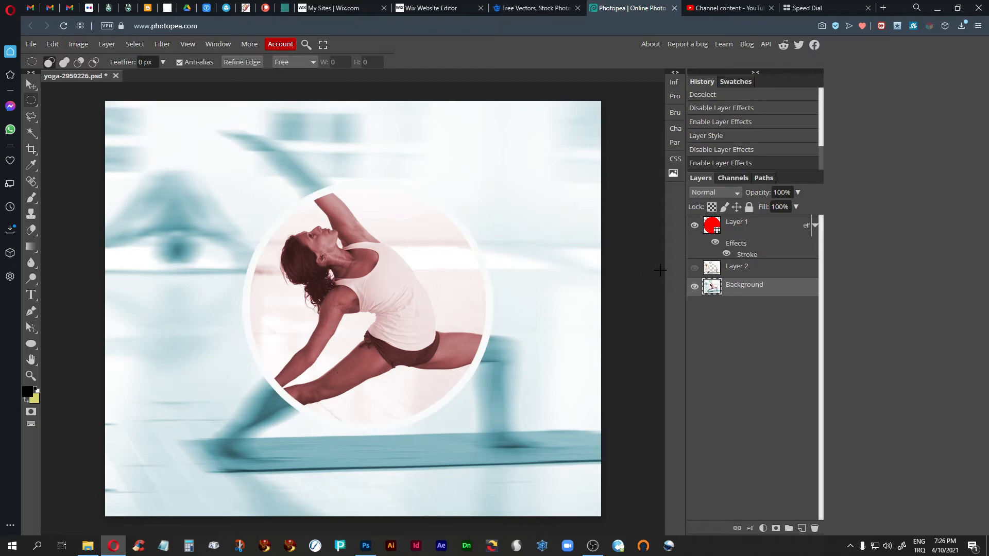
double_click(746, 254)
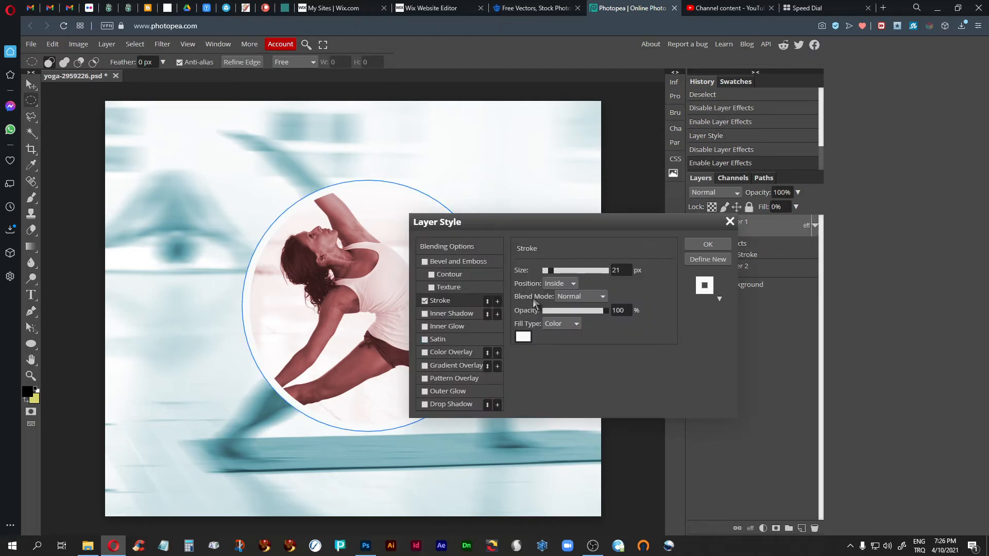
left_click_drag(526, 222, 616, 266)
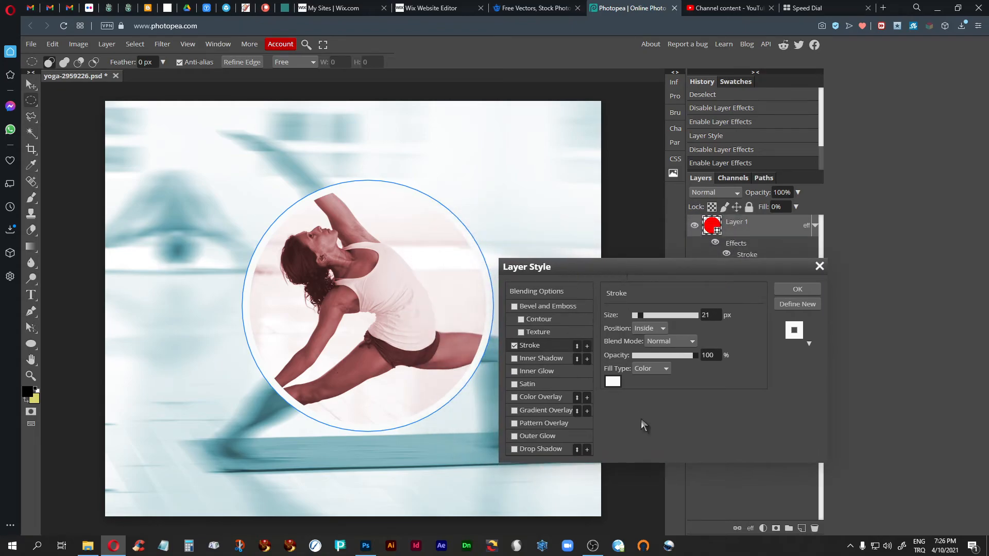
left_click(692, 342)
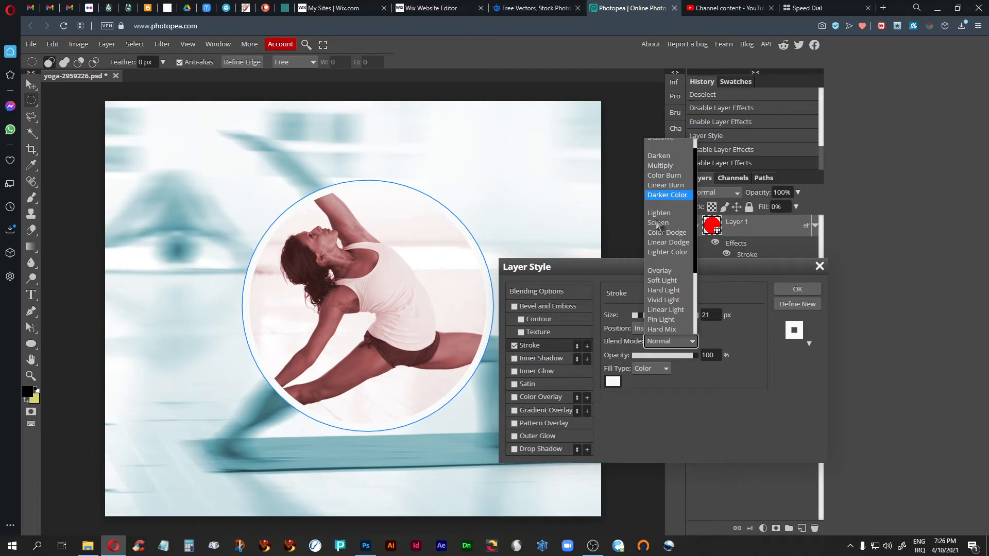
left_click(661, 271)
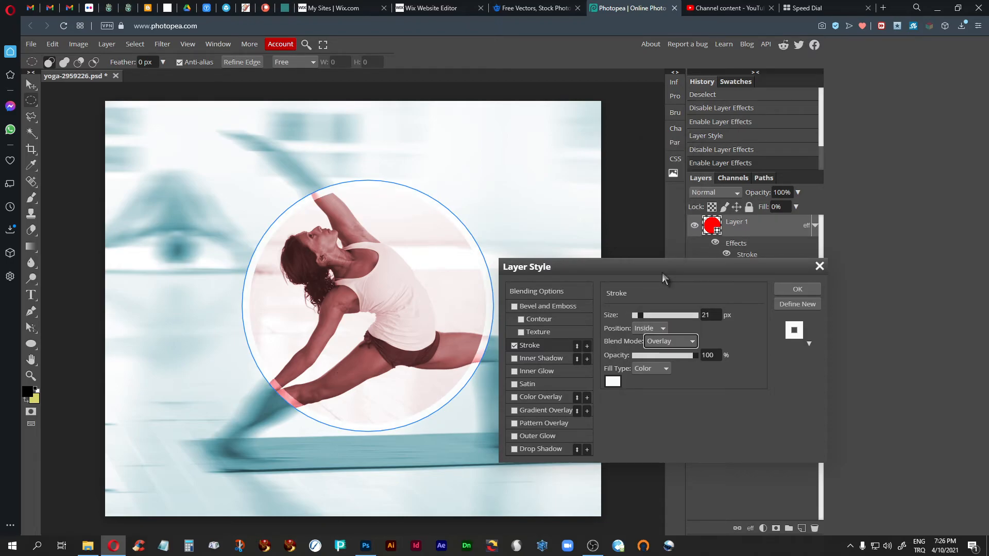
left_click(640, 316)
left_click_drag(641, 318, 660, 315)
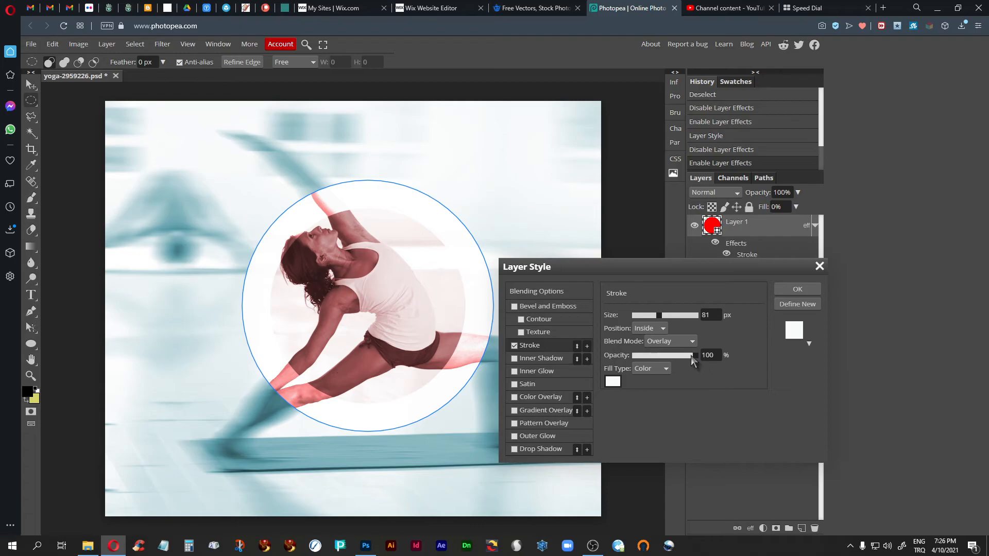
left_click_drag(694, 354, 678, 357)
left_click(793, 291)
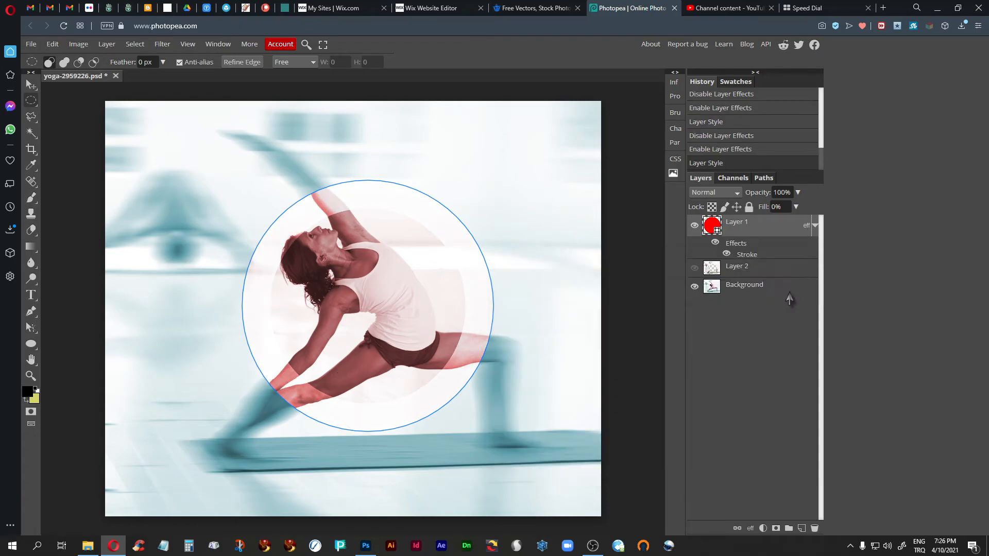
key("ctrl+d")
- Select the circle's area on the Background, darken its midtones slightly with Curves, and deselect
left_click(767, 287)
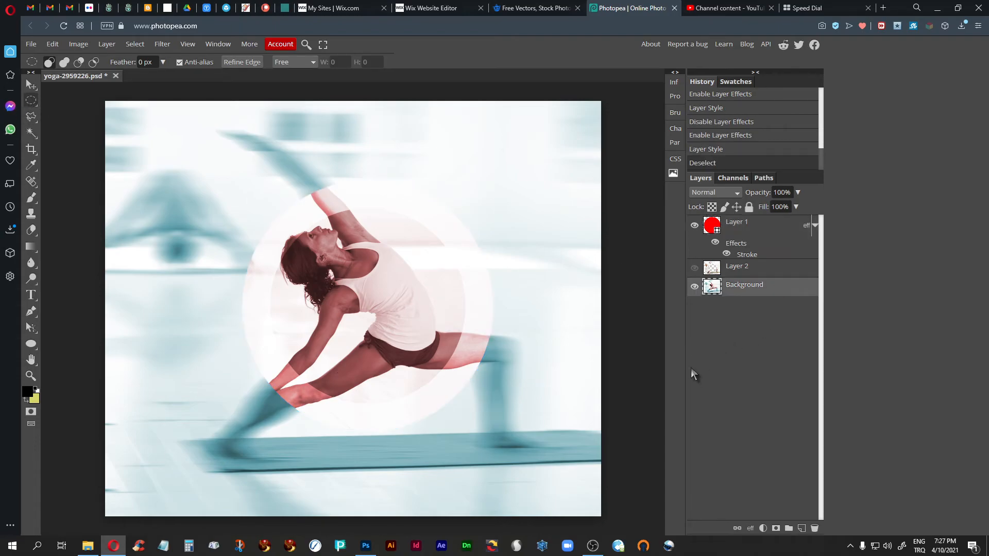
left_click(712, 228, "ctrl")
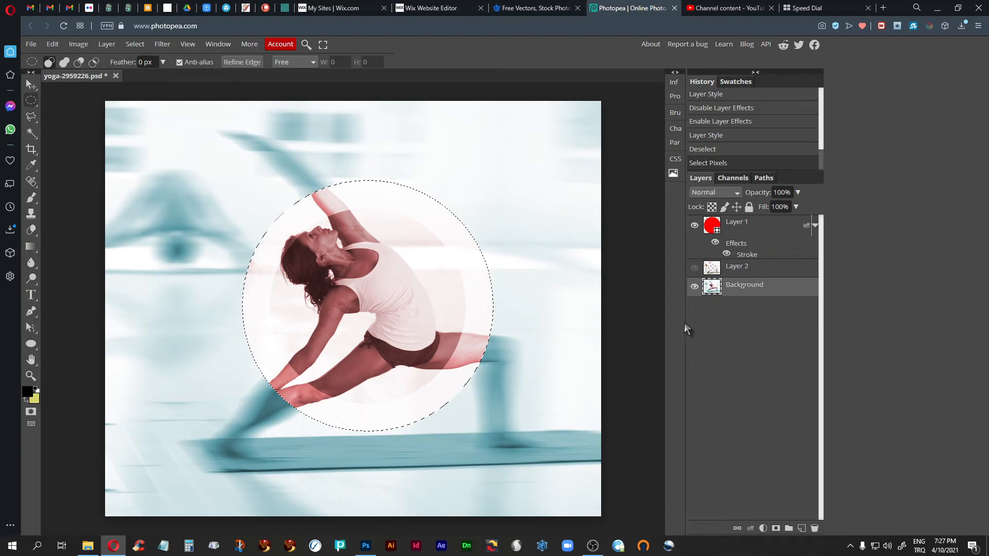
key("ctrl+m")
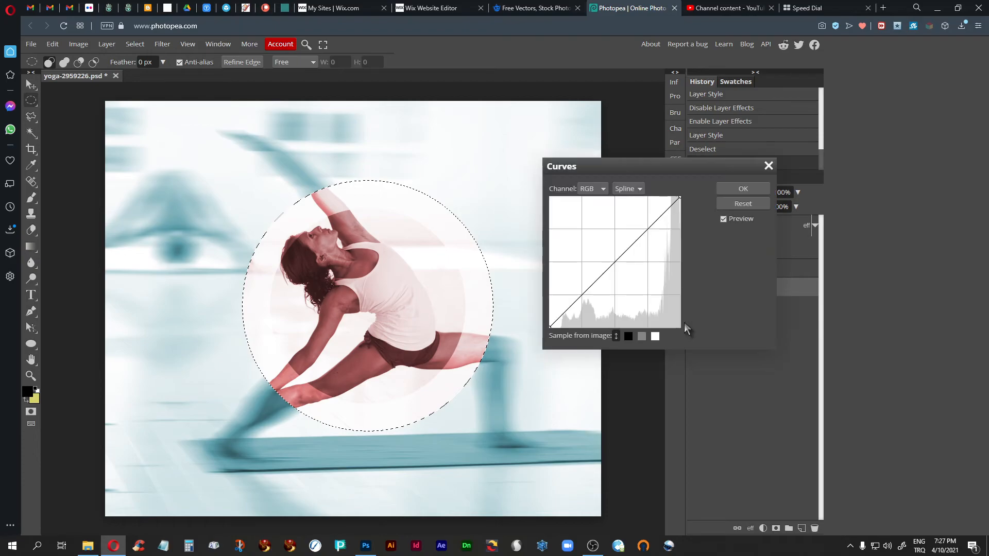
left_click_drag(618, 258, 619, 267)
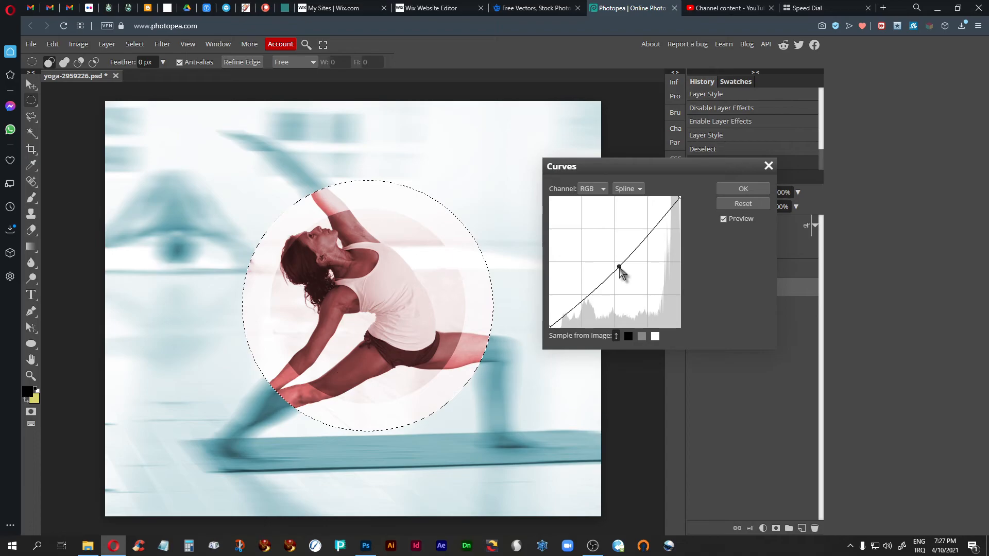
left_click(734, 187)
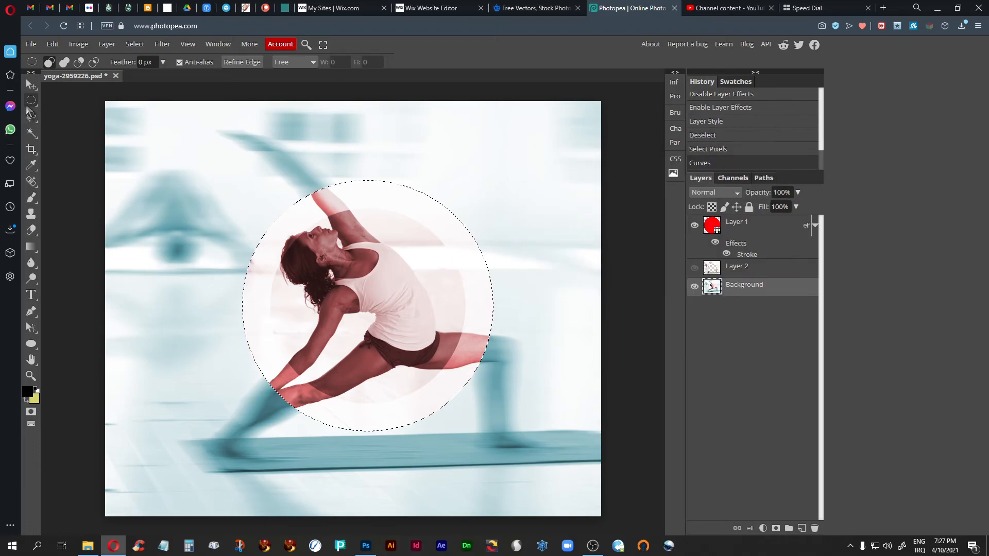
key("ctrl+d")
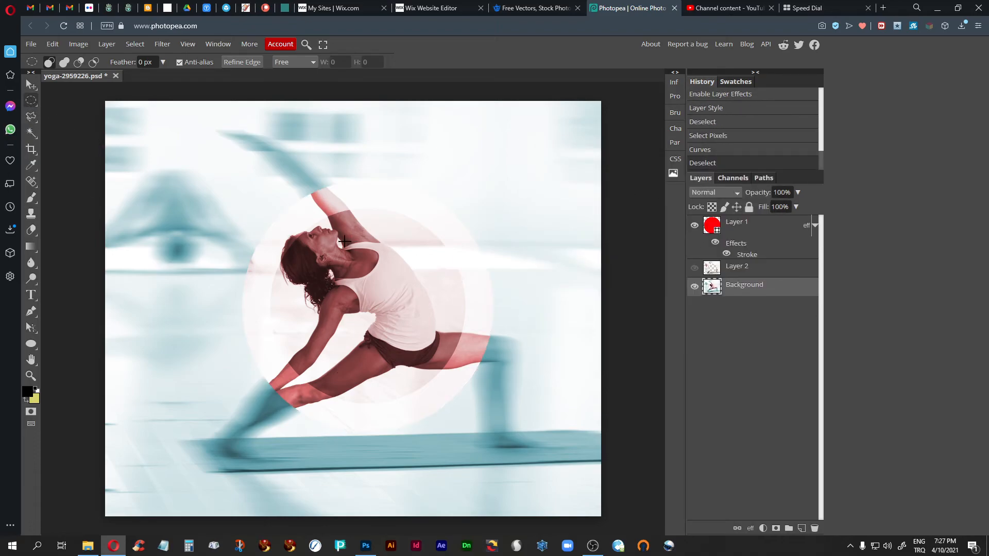
- Build a selection over the woman's face and hair on the Background from overlapping elliptical selections
key("ctrl+plus")
key("ctrl+plus")
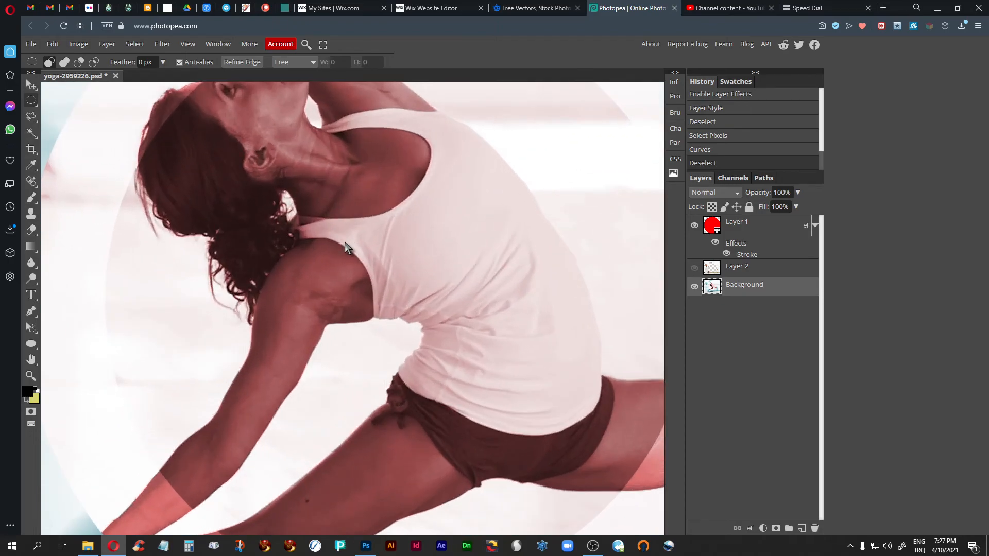
left_click_drag(235, 321, 256, 448)
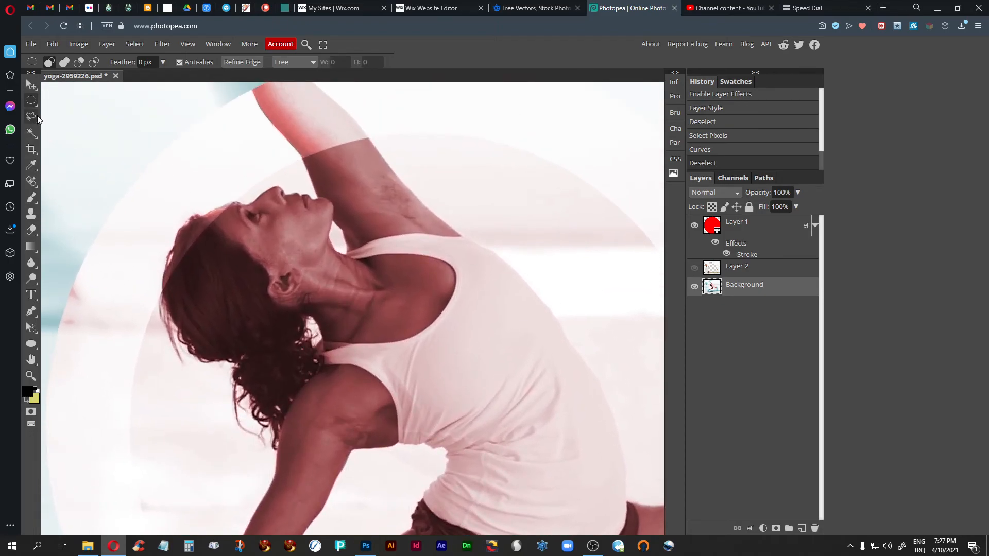
left_click_drag(236, 208, 326, 307)
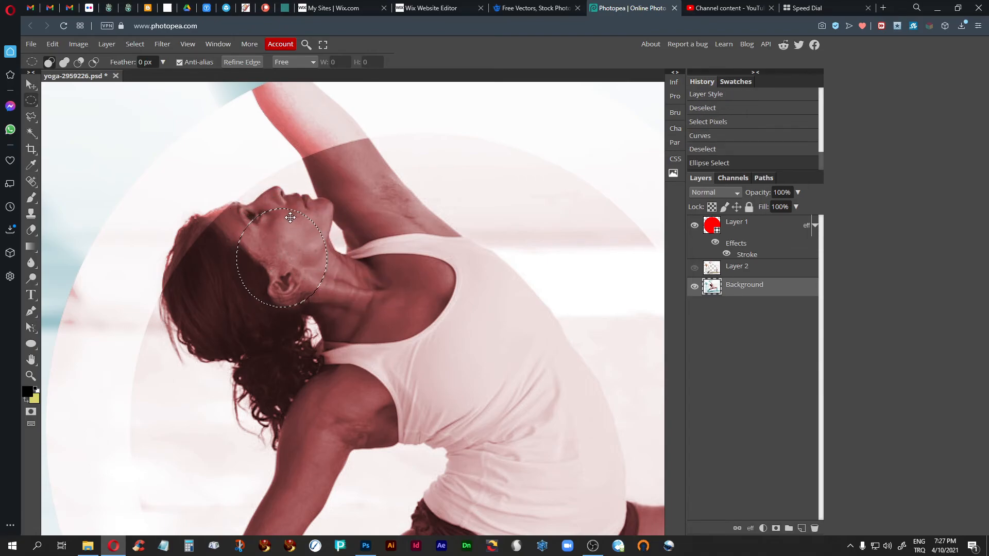
key("shift")
left_click_drag(272, 195, 329, 241)
left_click_drag(199, 216, 311, 350)
left_click_drag(181, 228, 284, 345)
left_click_drag(201, 215, 254, 277)
left_click_drag(237, 206, 294, 256)
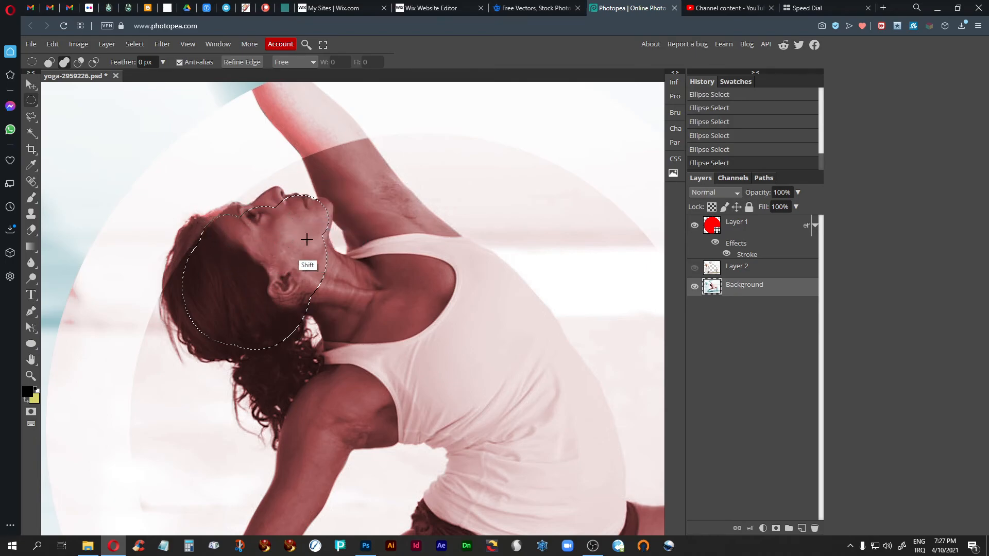
- Extend the elliptical selection over the woman's neck, chest, shoulder, nose and base of the raised arm
left_click_drag(449, 256, 312, 409)
left_click_drag(261, 367, 384, 430)
left_click_drag(257, 187, 282, 222)
left_click_drag(197, 211, 260, 252)
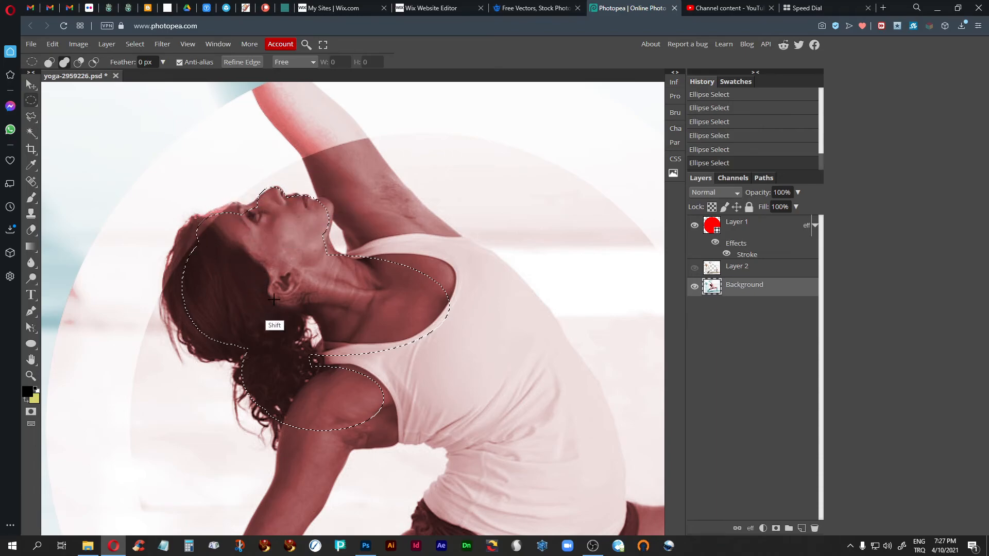
left_click_drag(345, 159, 415, 278)
- Feather the selection, hide its outline, and brighten the head and shoulders using Levels with a white input of 179
key("shift+F6")
key("Return")
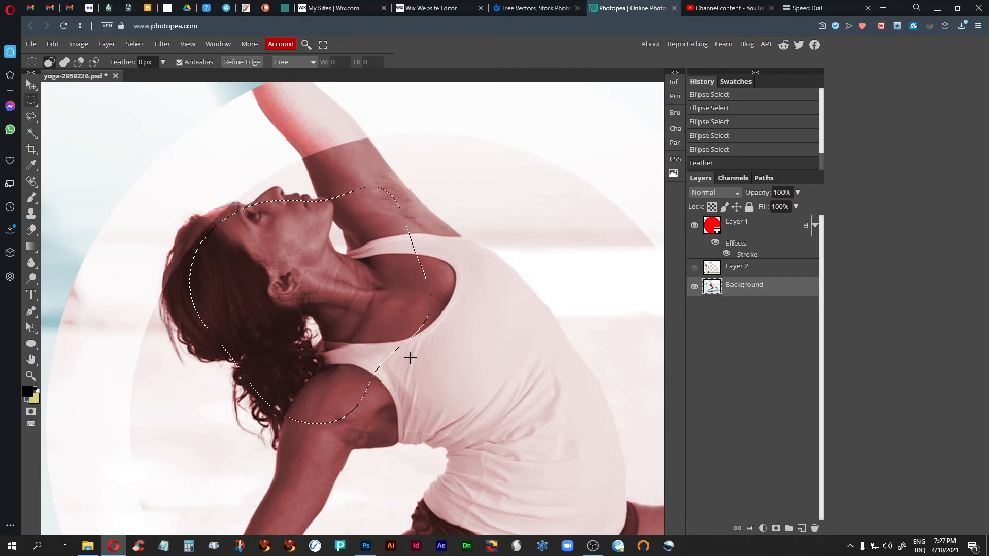
key("ctrl+h")
key("ctrl+l")
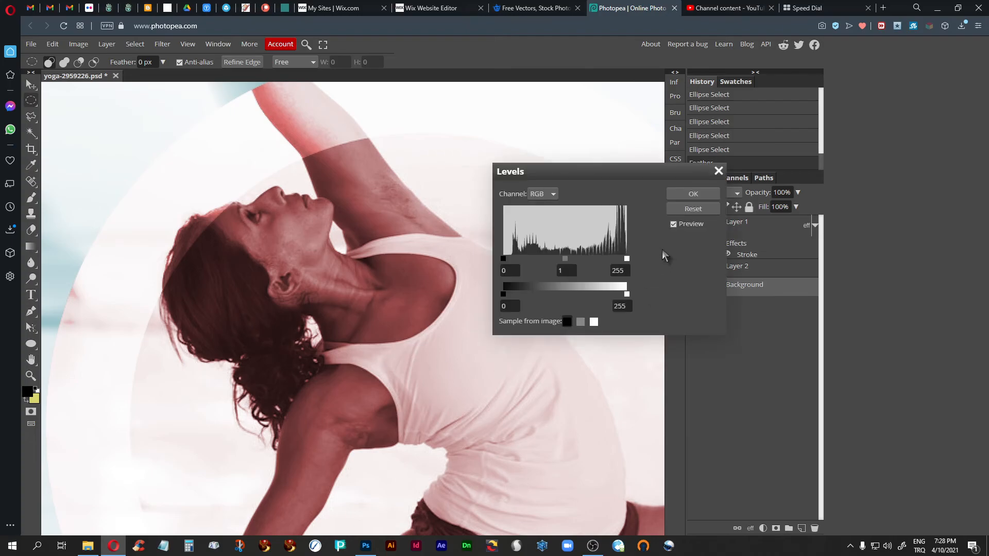
left_click_drag(626, 258, 590, 262)
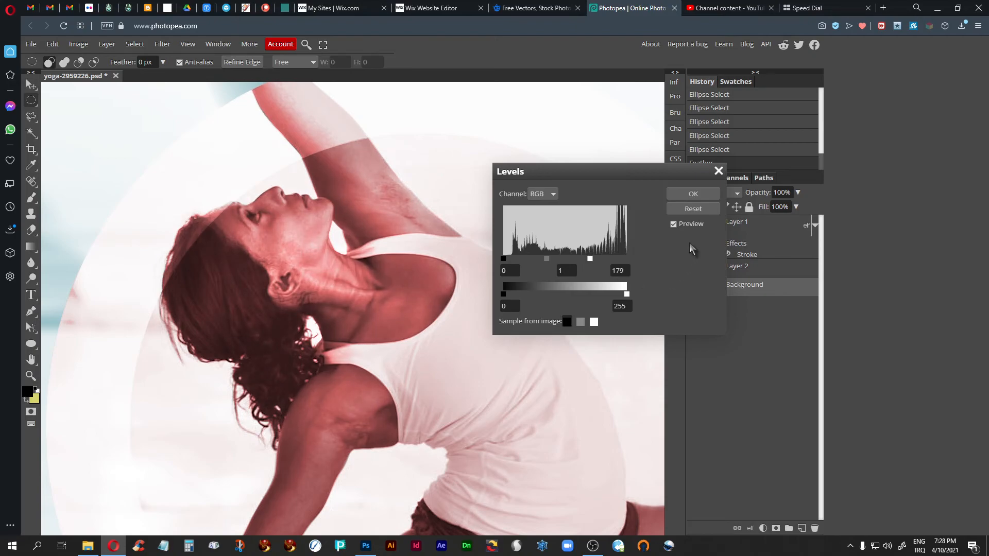
left_click(674, 197)
key("ctrl+0")
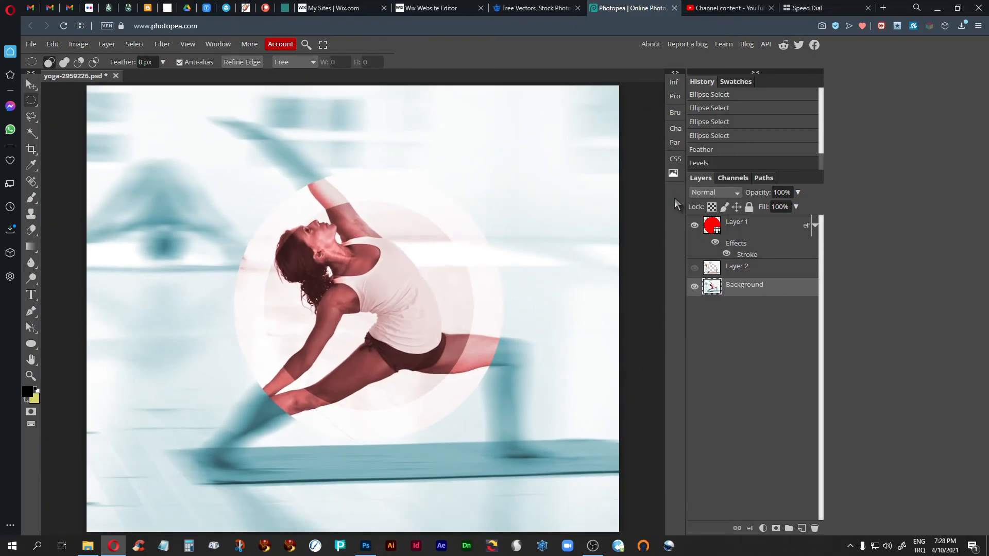
- Change the circle layer's stroke colour to black (000000)
left_click(727, 252)
left_click(727, 253)
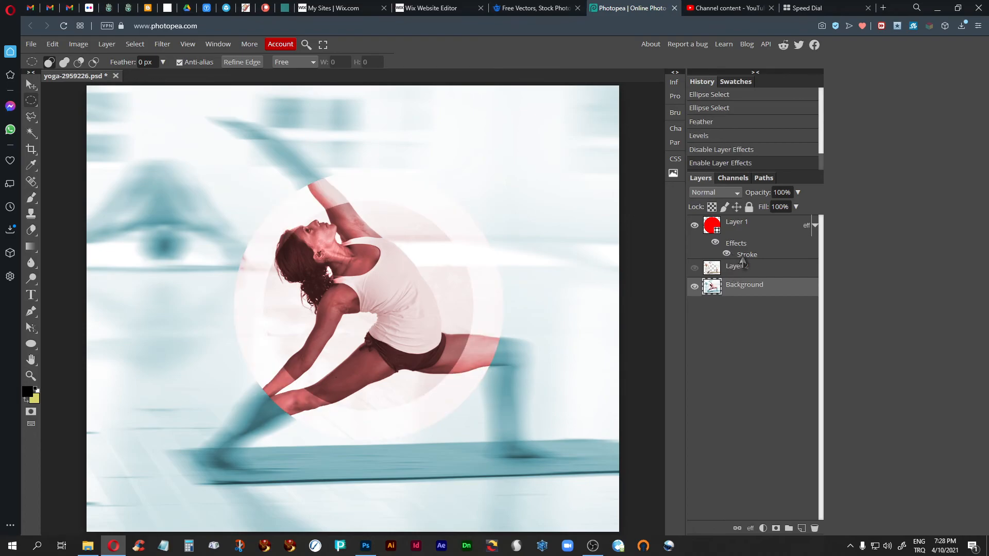
double_click(741, 256)
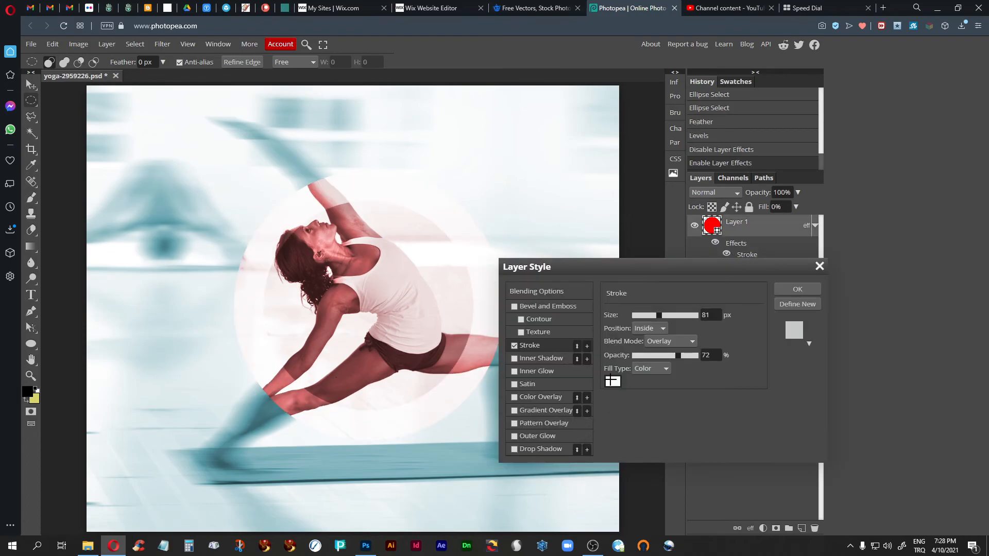
left_click(612, 381)
left_click_drag(183, 217, 167, 356)
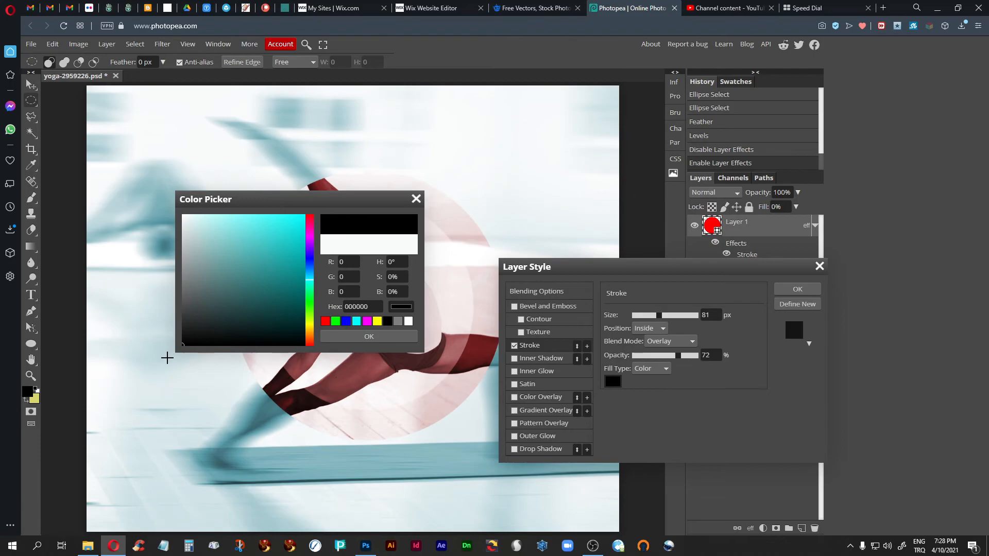
left_click(363, 338)
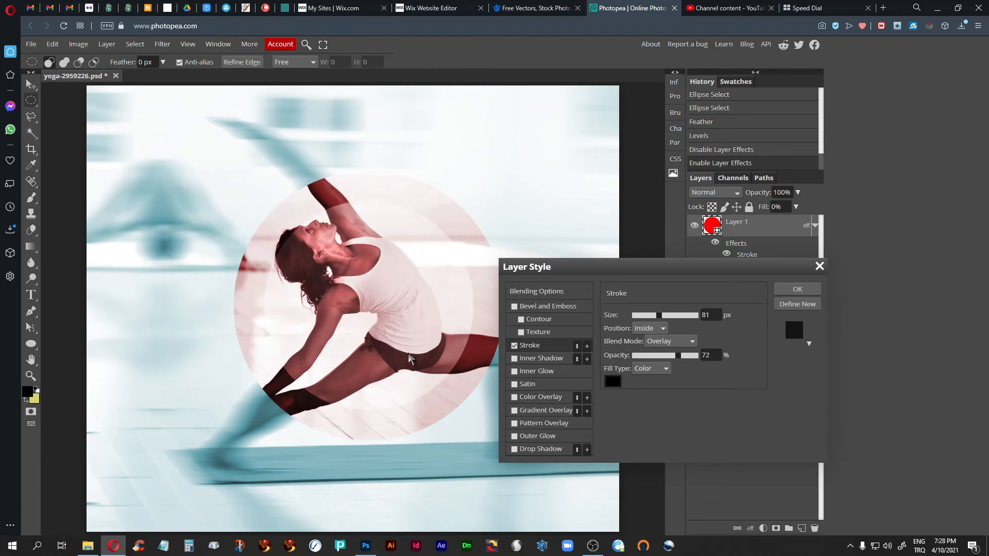
- Try the Multiply blend mode at 55% opacity on the circle's stroke and return the mode to Overlay
left_click(696, 341)
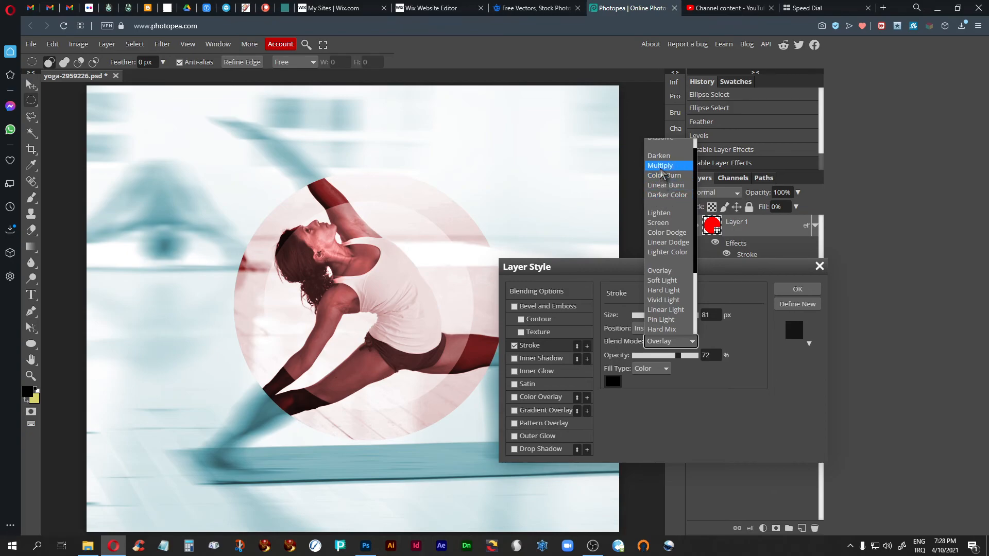
left_click(661, 166)
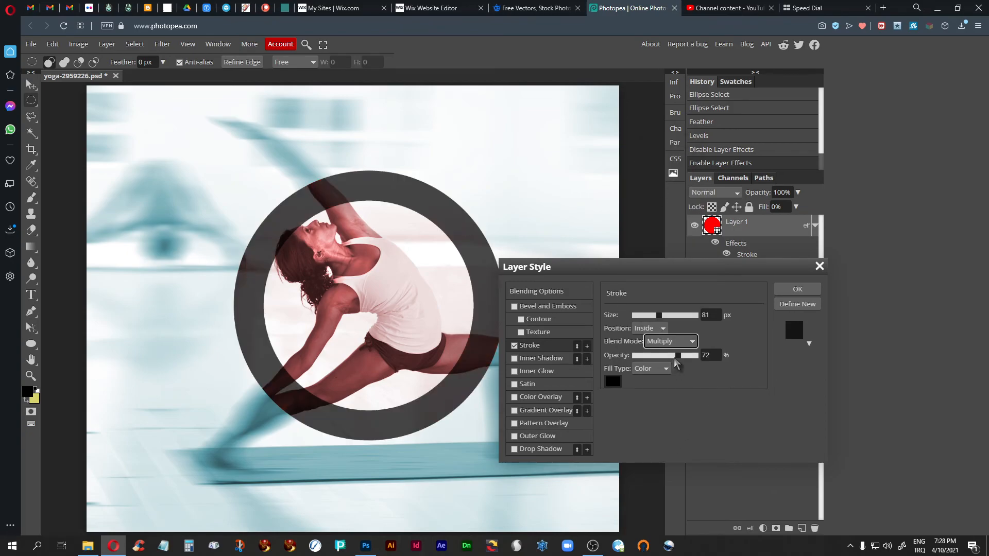
mouse_move(676, 360)
left_mouse_down()
mouse_move(658, 360)
mouse_move(669, 361)
left_mouse_up()
left_click(683, 342)
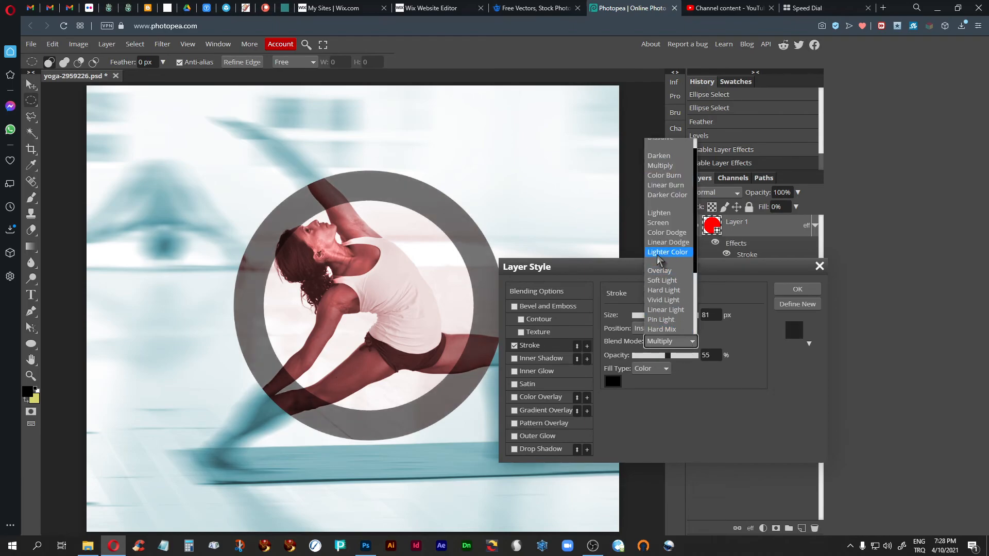
left_click(654, 272)
key("o")
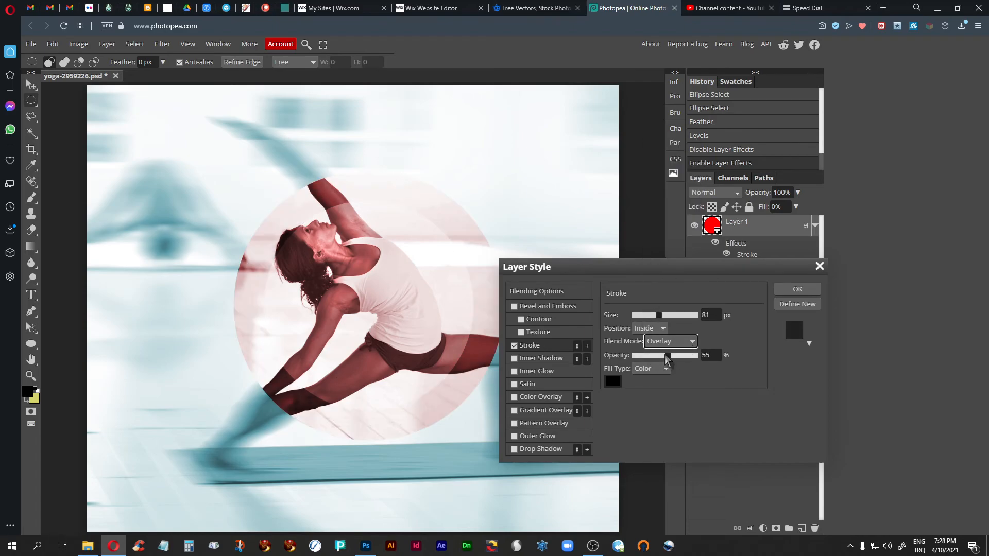
- Set the circle stroke's opacity to 100%, keeping its colour black (000000), and apply the layer style
left_click_drag(673, 355, 718, 353)
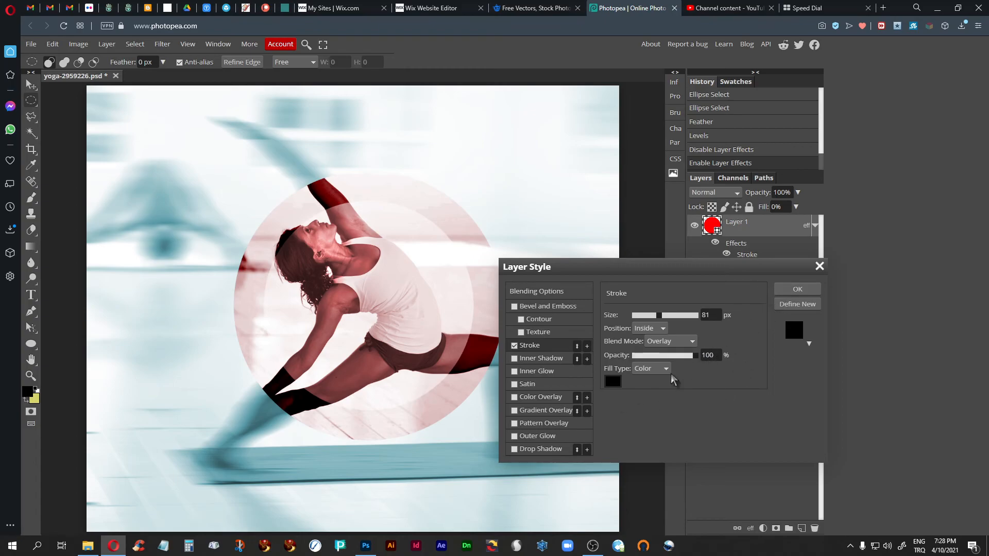
left_click(612, 382)
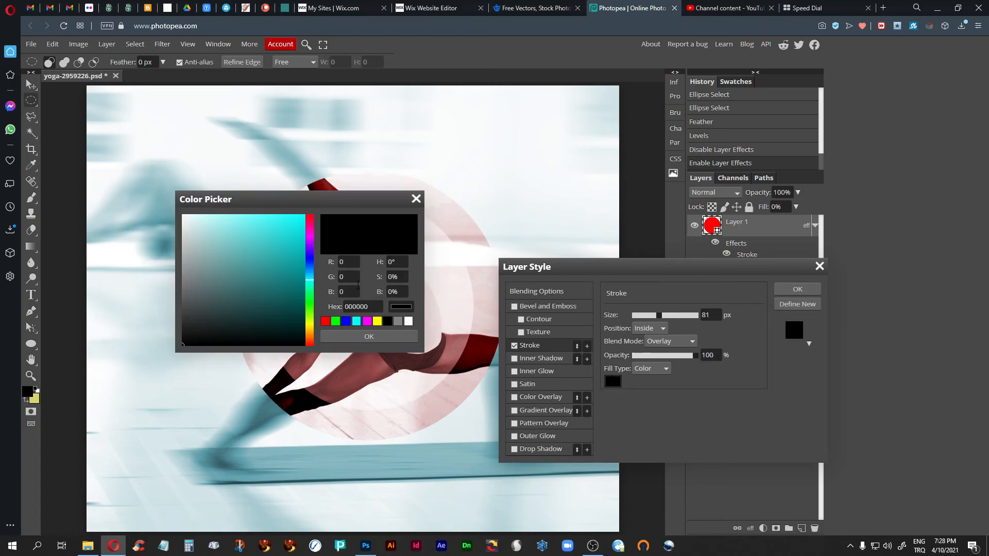
left_click(369, 336)
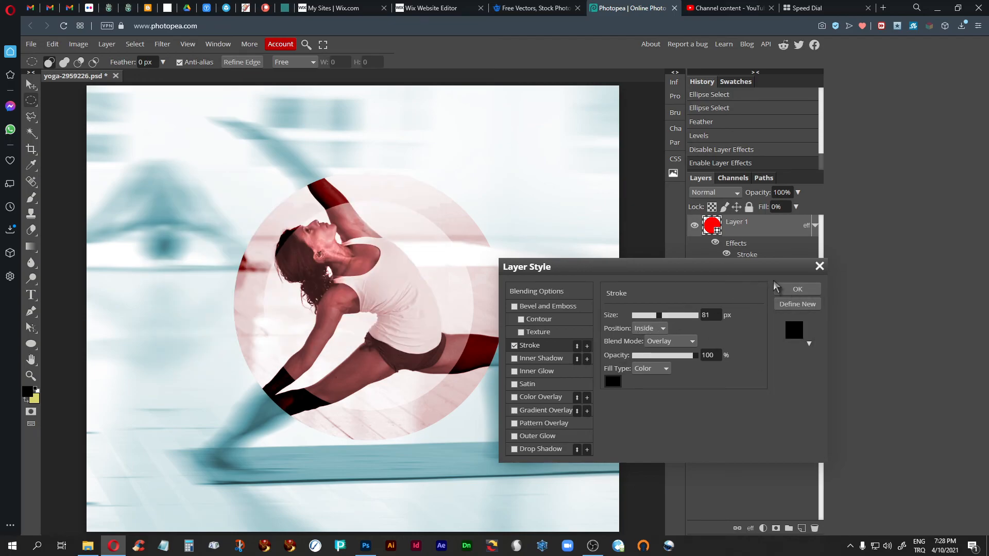
left_click(796, 289)
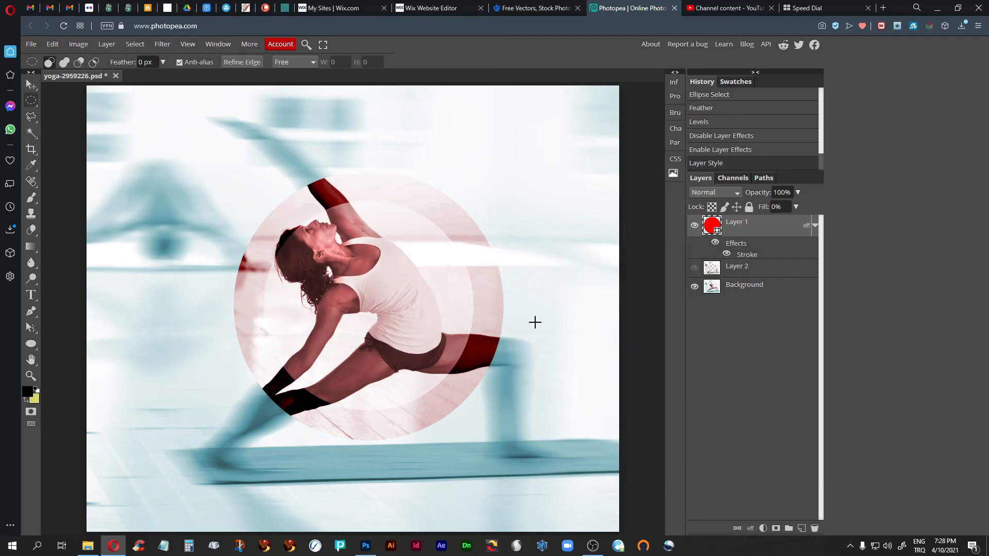
- Export the current red and teal version of the yoga image as a JPG file
left_click(29, 45)
mouse_move(98, 194)
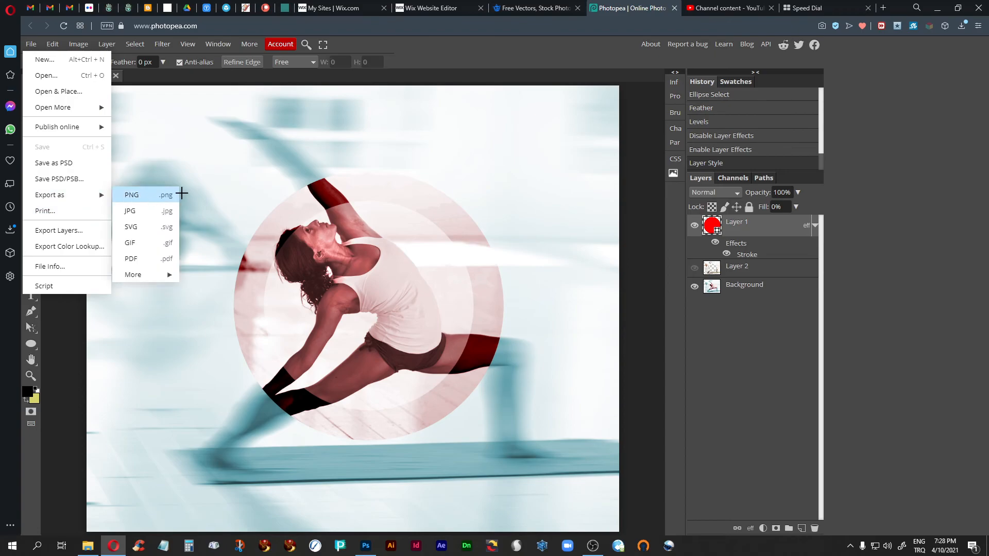
left_click(150, 212)
left_click(412, 255)
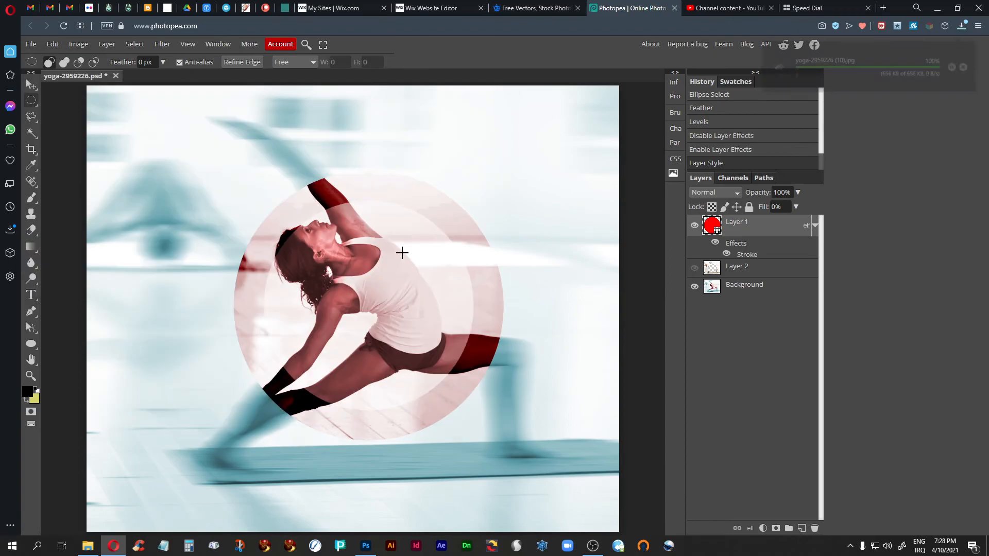
- Create a new folder on the desktop and move the images yoga-2959226 (6) through yoga-2959226 (10) into it
left_click(935, 12)
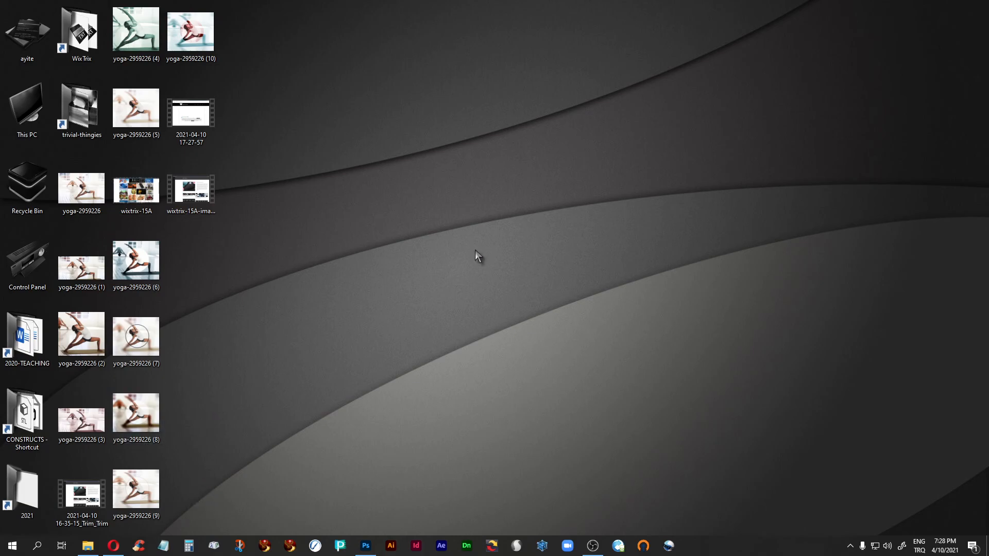
right_click(440, 215)
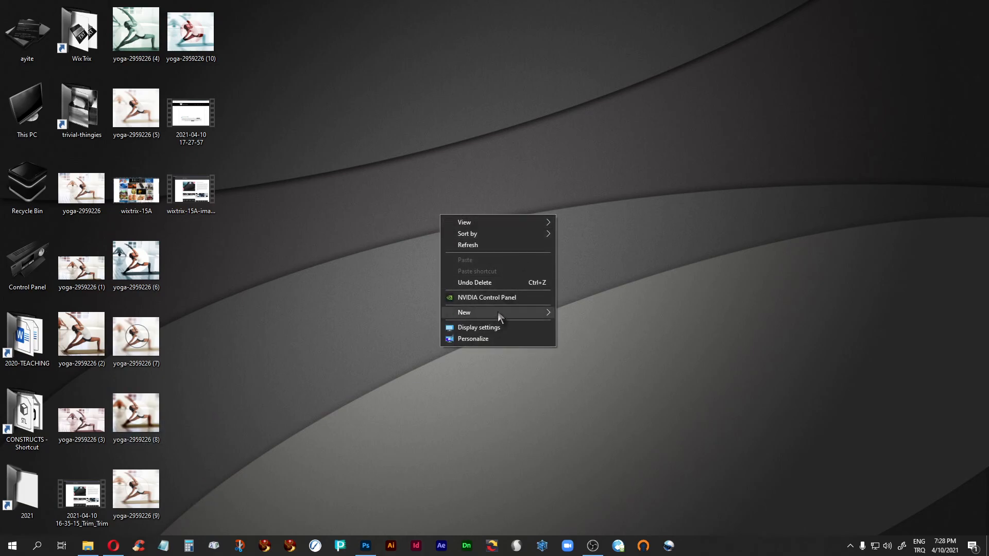
mouse_move(497, 312)
left_click(582, 316)
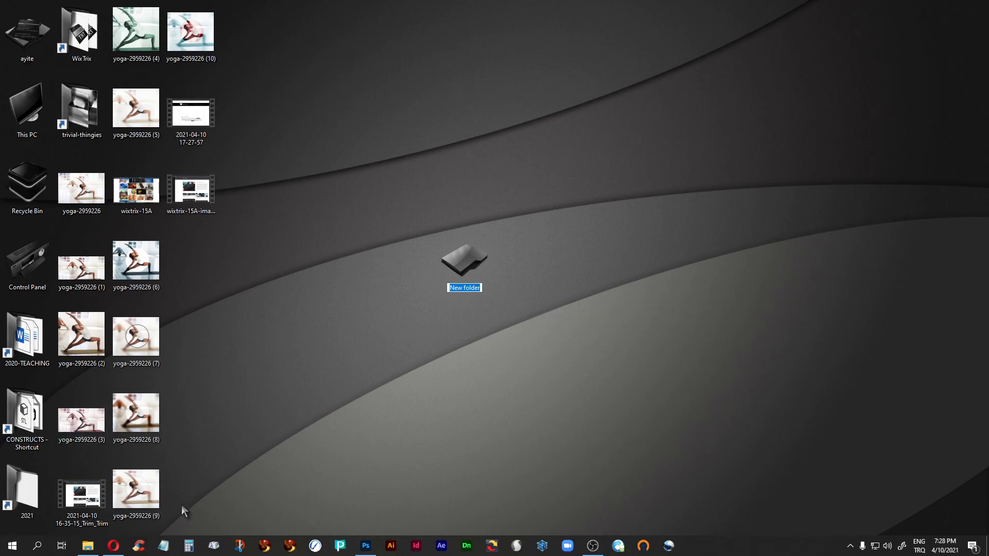
left_click_drag(211, 511, 468, 278)
left_click_drag(191, 32, 230, 252)
- Open the new folder in a repositioned, enlarged window with the preview pane shown
double_click(240, 257)
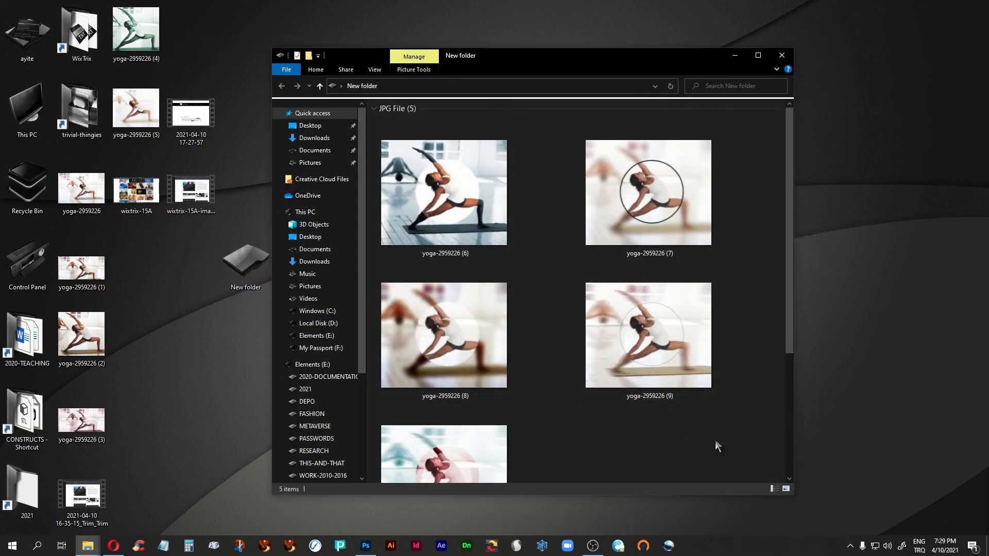
left_click_drag(532, 54, 430, 27)
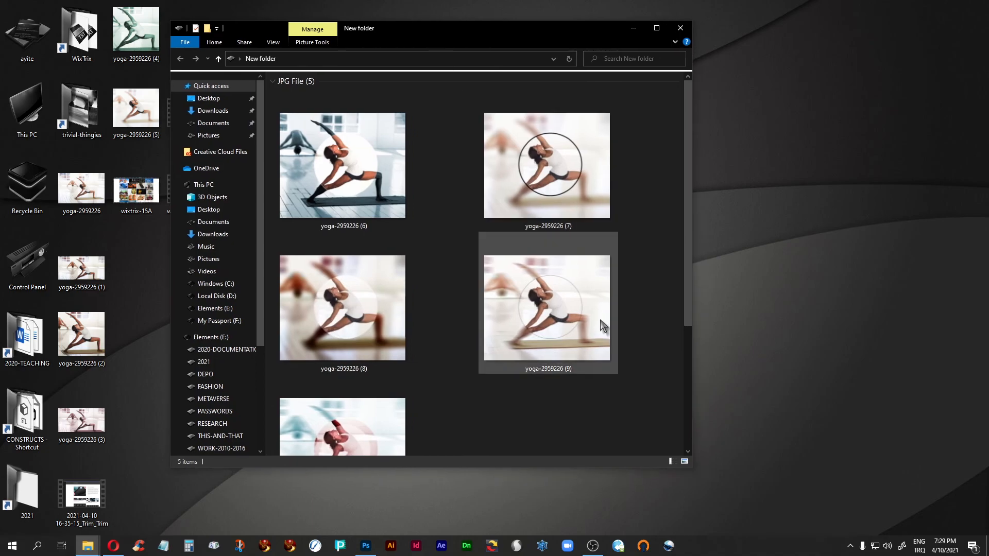
left_click_drag(693, 468, 763, 500)
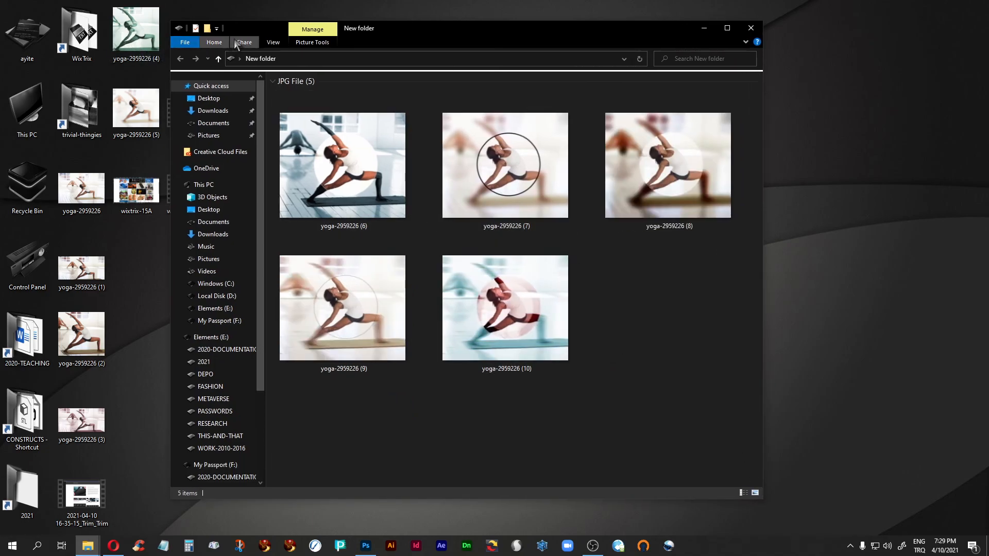
left_click(268, 43)
left_click(233, 59)
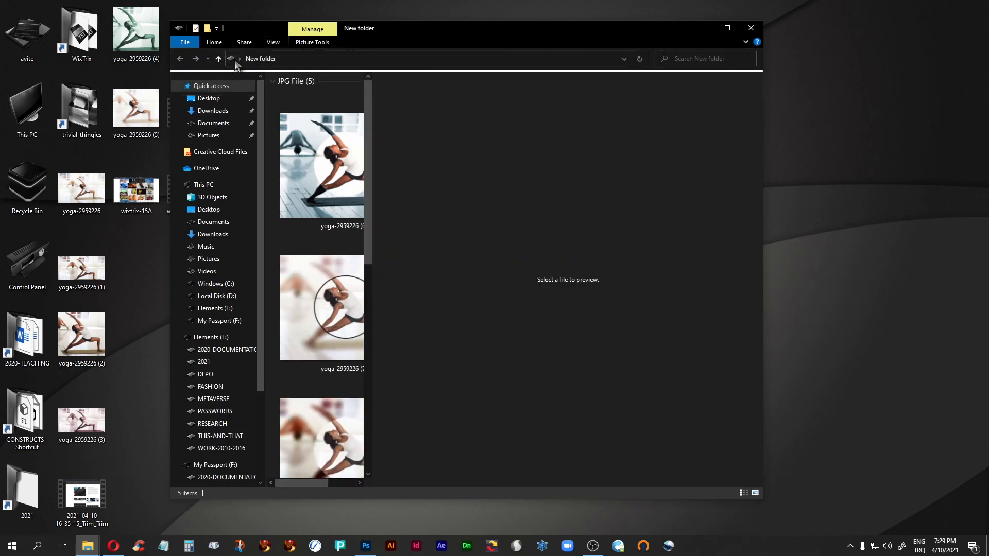
- Preview the folder's images from yoga-2959226 (6) to (10) one by one, close the folder and return to Photopea
left_click(350, 206)
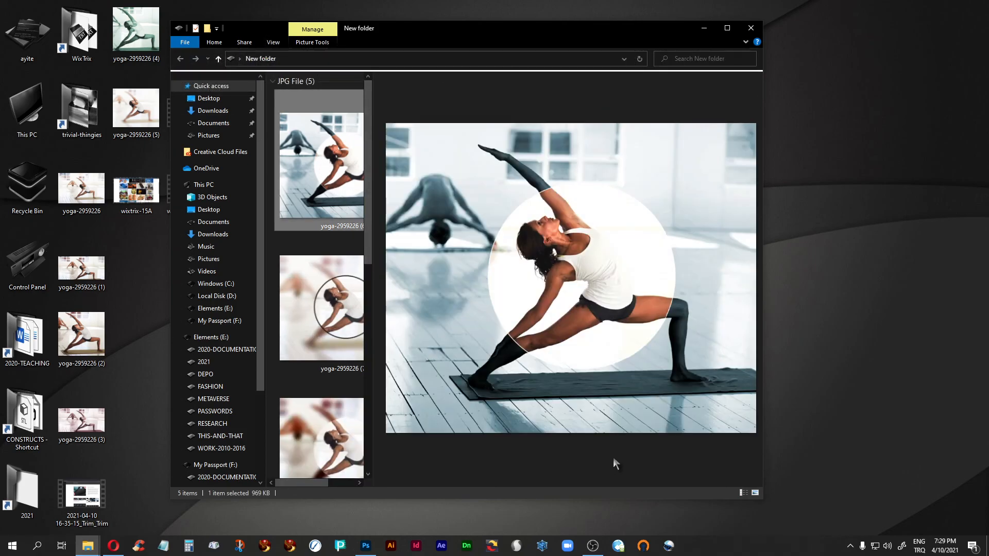
key("Down")
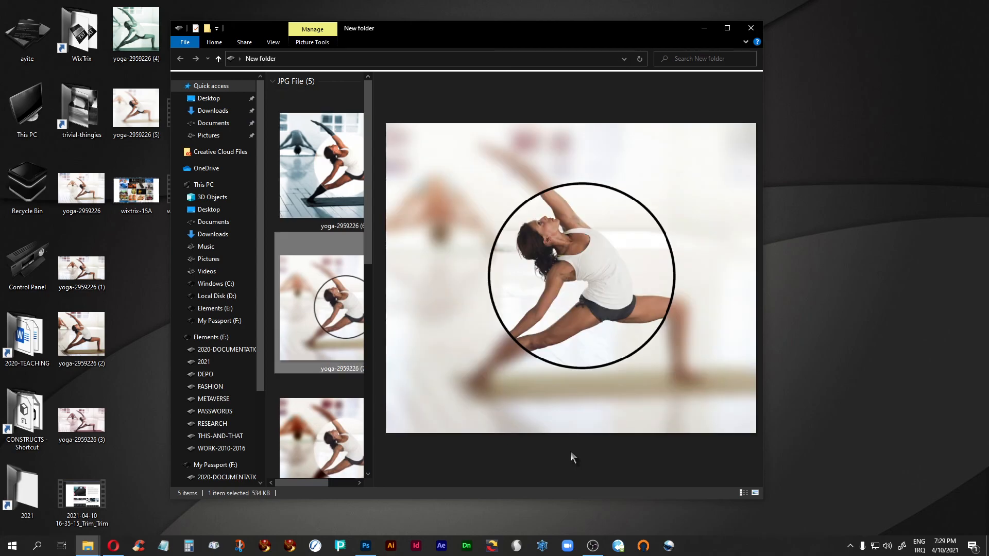
key("Down")
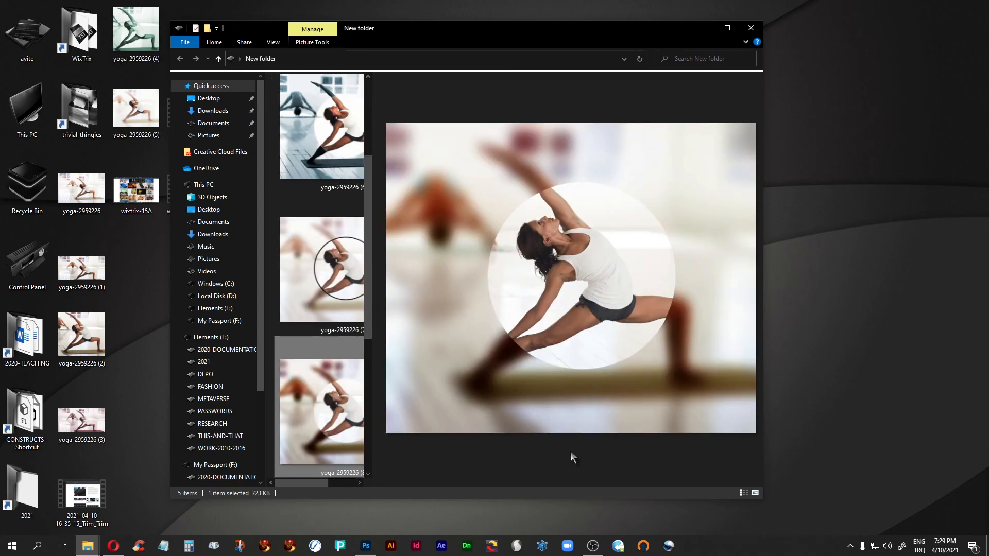
key("Down")
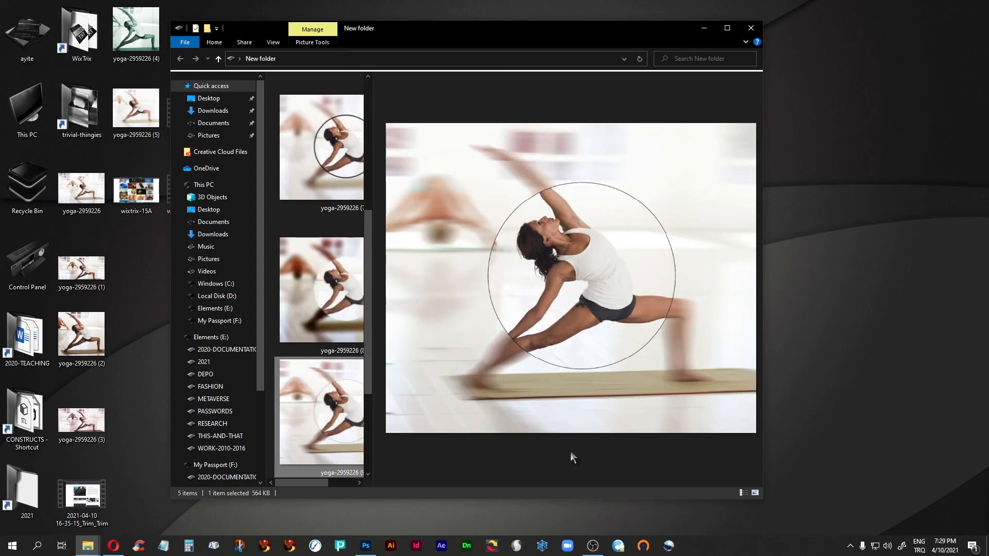
key("Down")
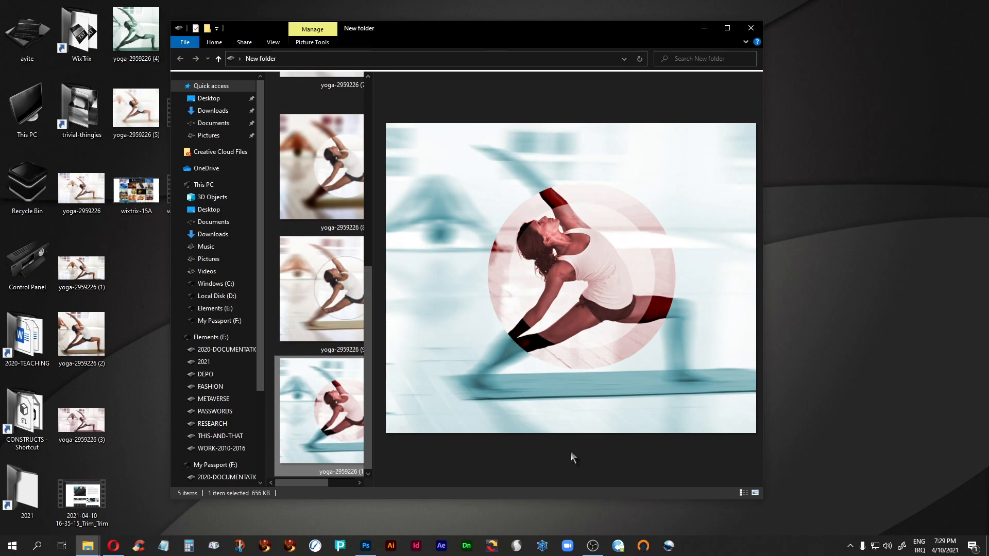
left_click(750, 28)
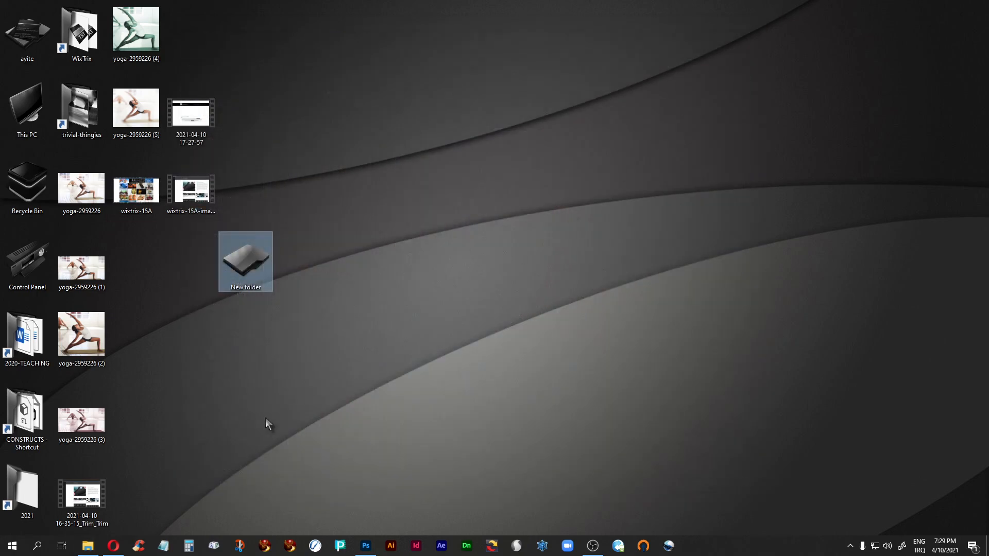
left_click(113, 545)
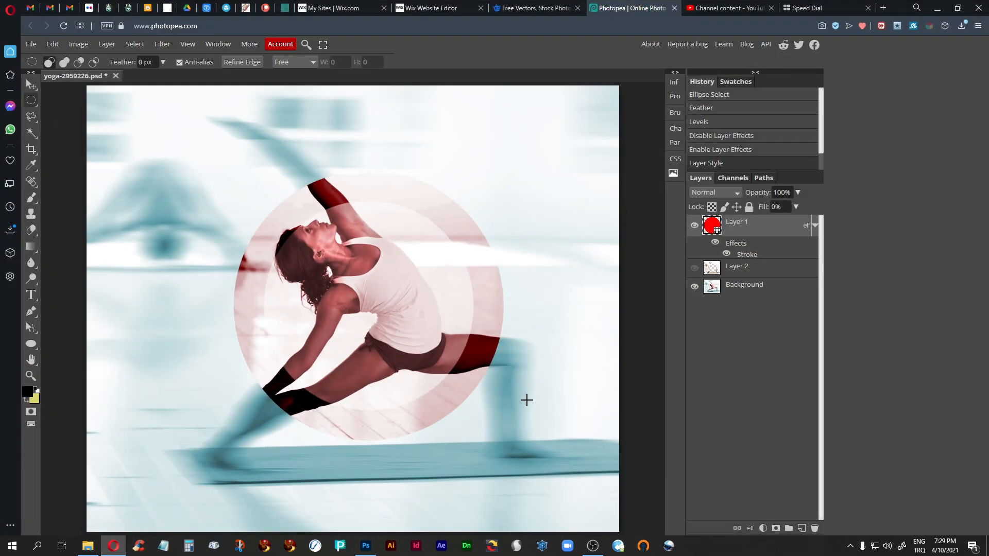